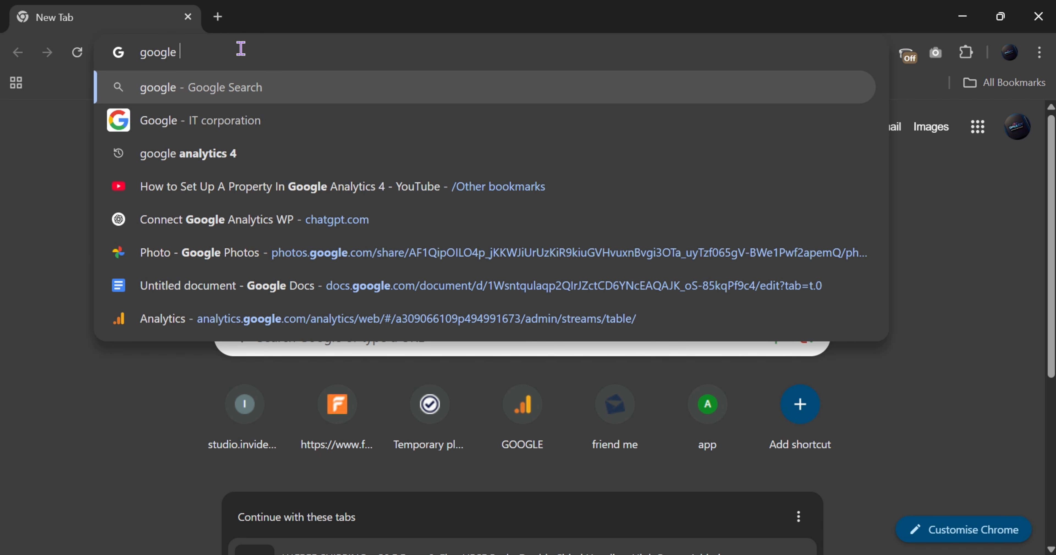
Search Google for 'google cloud console'
text(onsole)
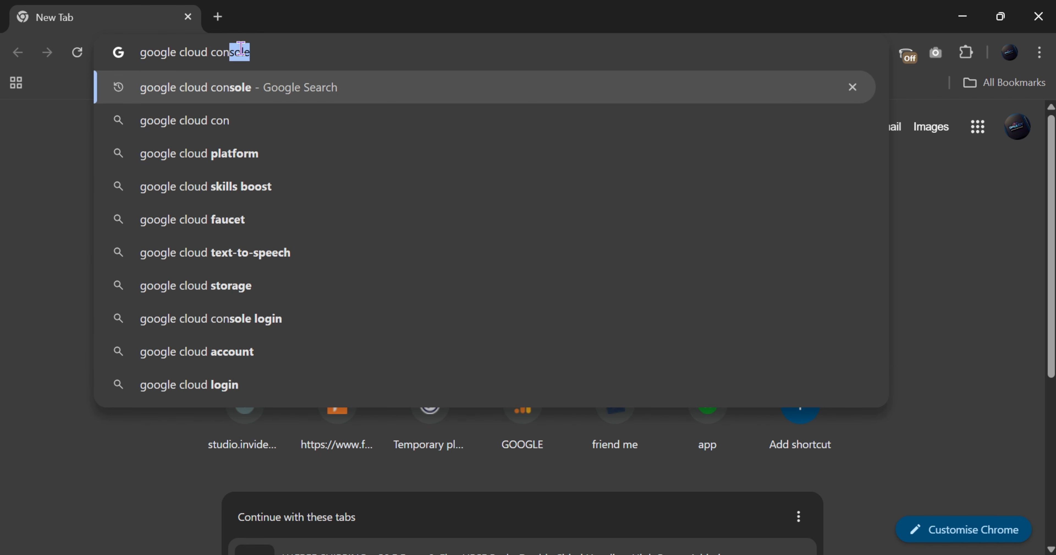
key(Return)
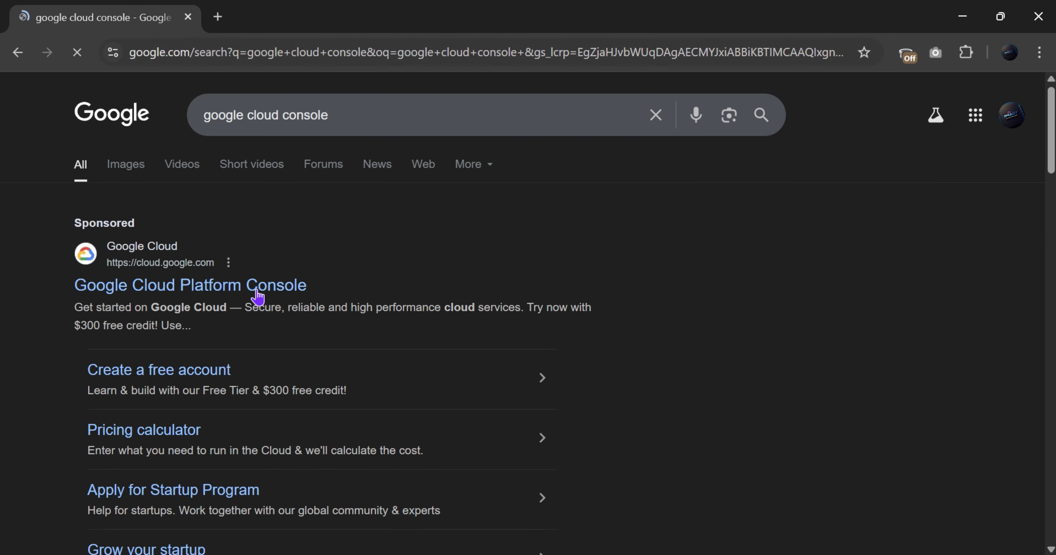
scroll(148, 295, down, 10)
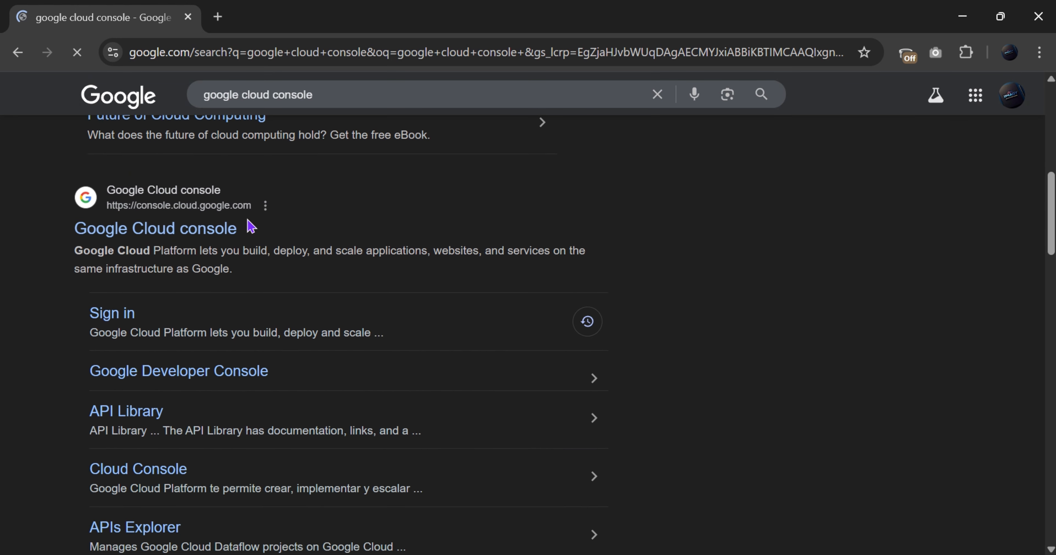
scroll(196, 214, up, 10)
scroll(152, 373, down, 10)
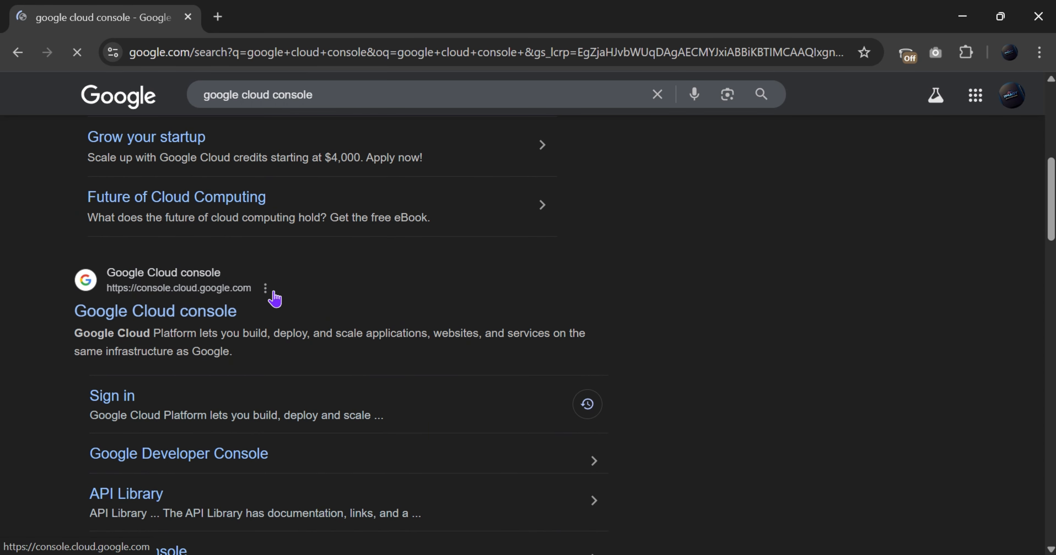
Find the Google Cloud console result and load the console site
right_click(213, 319)
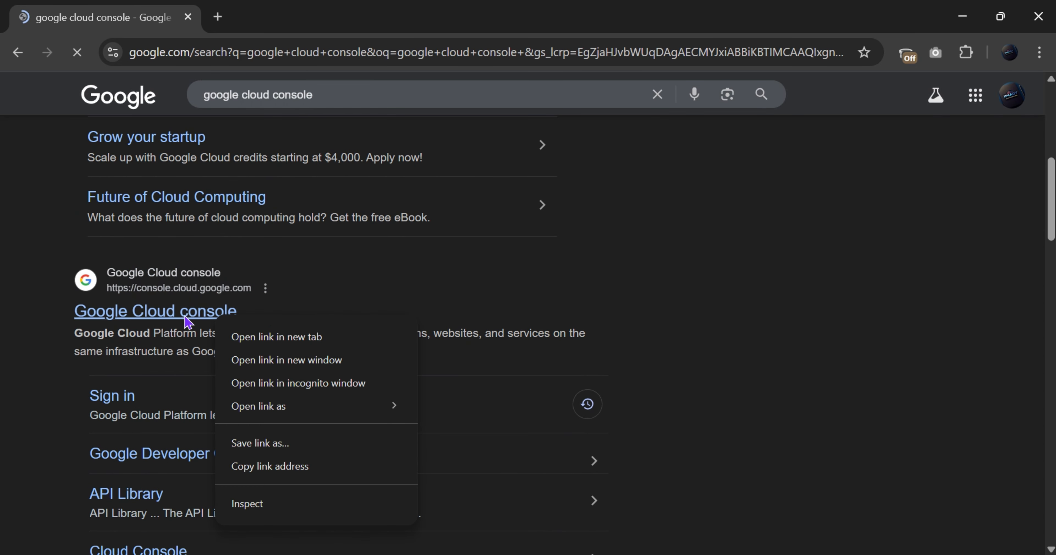
click(27, 286)
drag(23, 259, 257, 324)
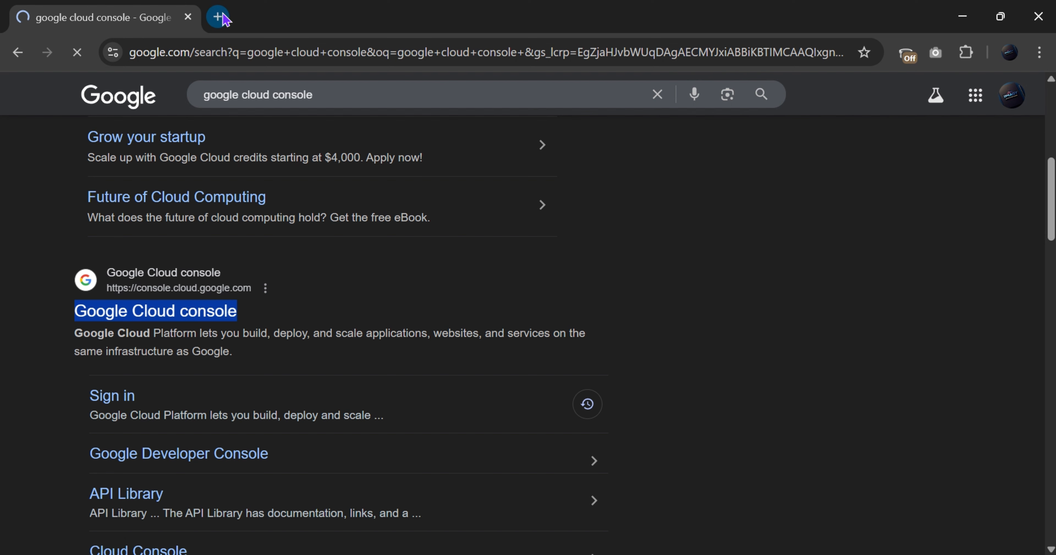
click(20, 302)
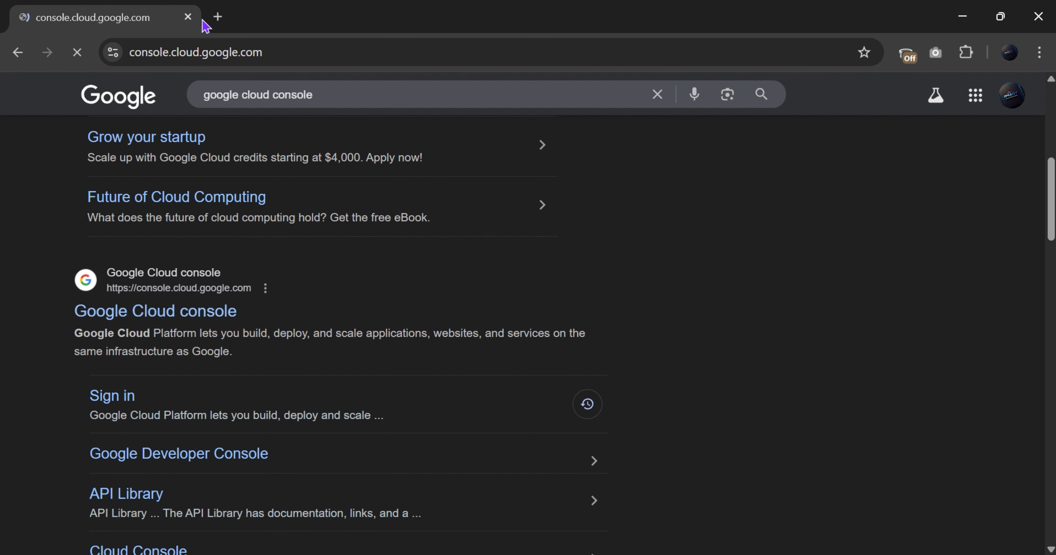
click(218, 16)
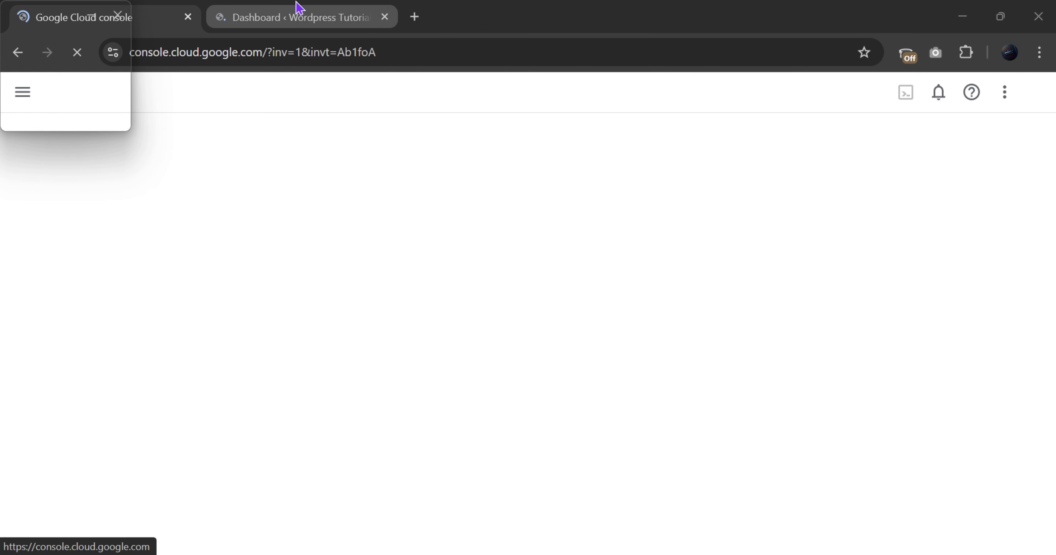
Check the WordPress site address, then return to the Google Cloud console Welcome page
click(298, 7)
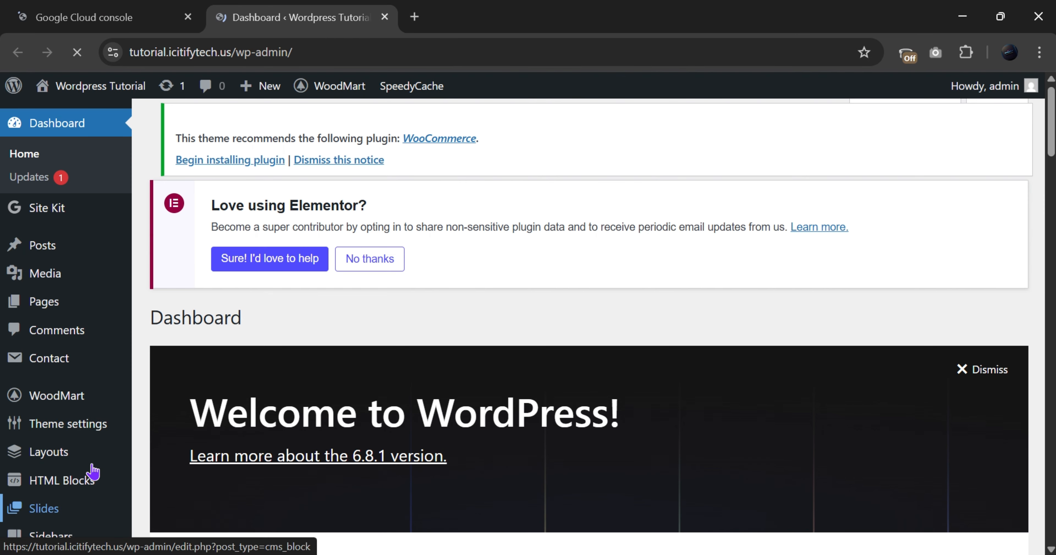
drag(129, 52, 319, 55)
click(456, 57)
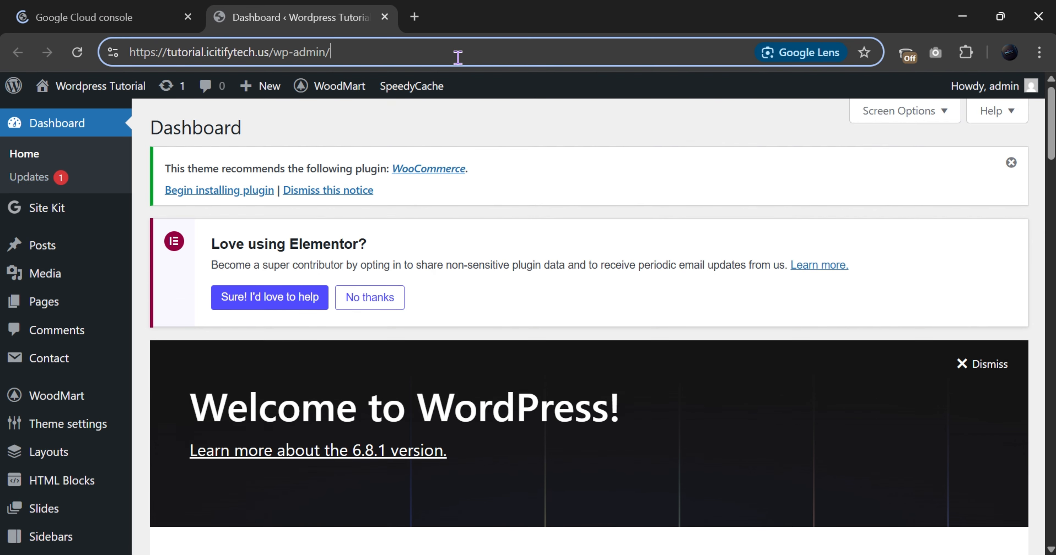
click(130, 8)
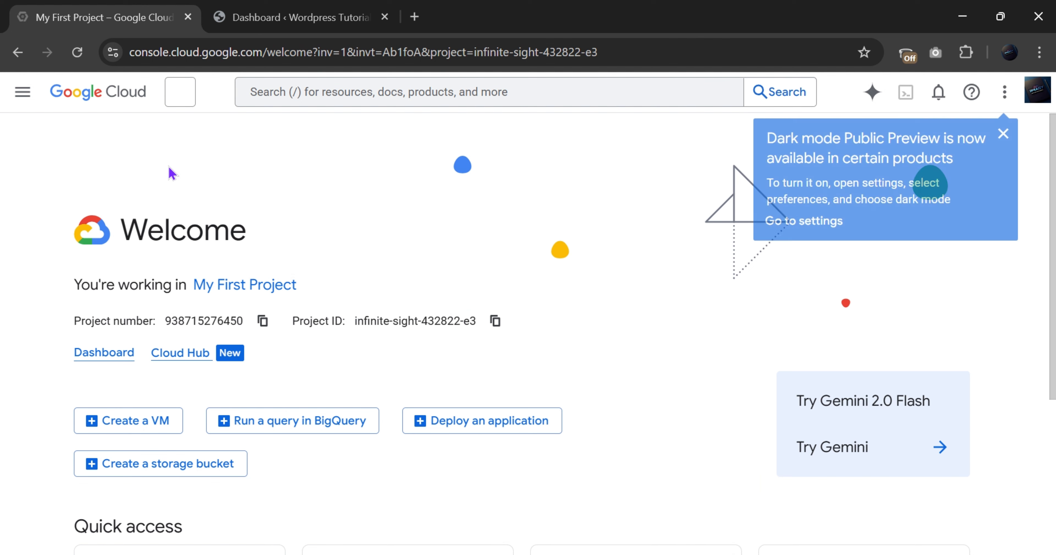
drag(257, 57, 78, 39)
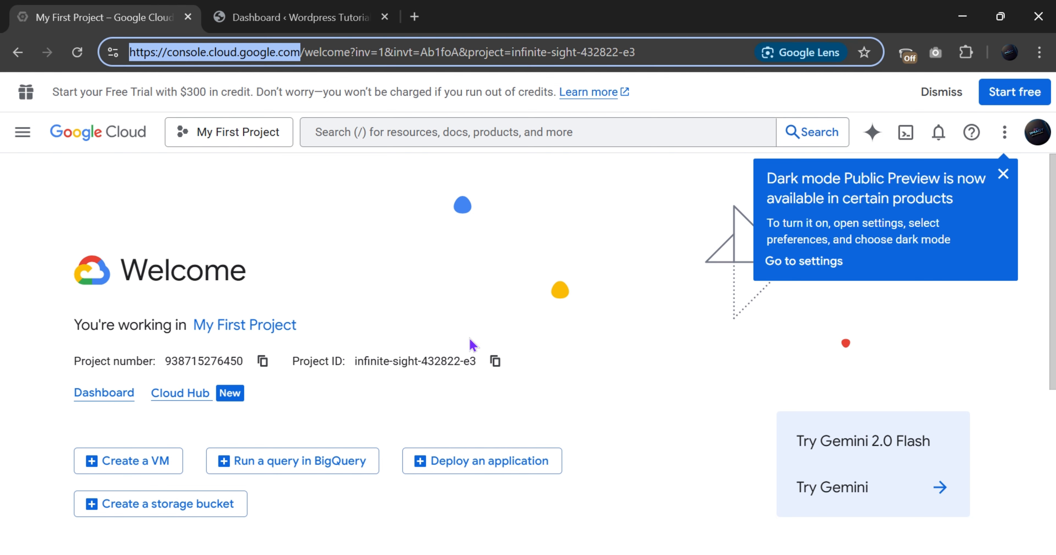
key(alt+Tab)
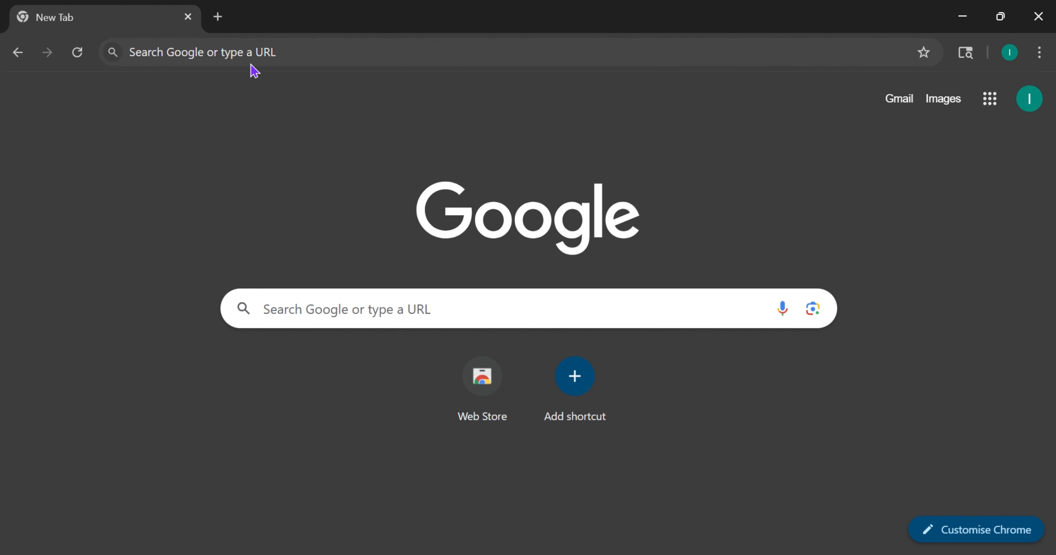
click(253, 61)
text(https://console.cloud.google.com/)
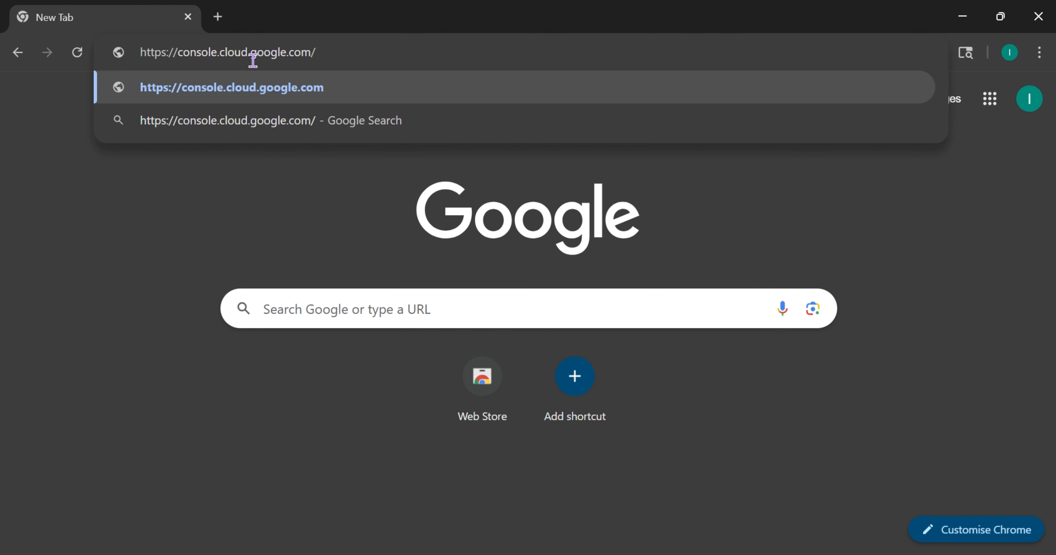
key(Return)
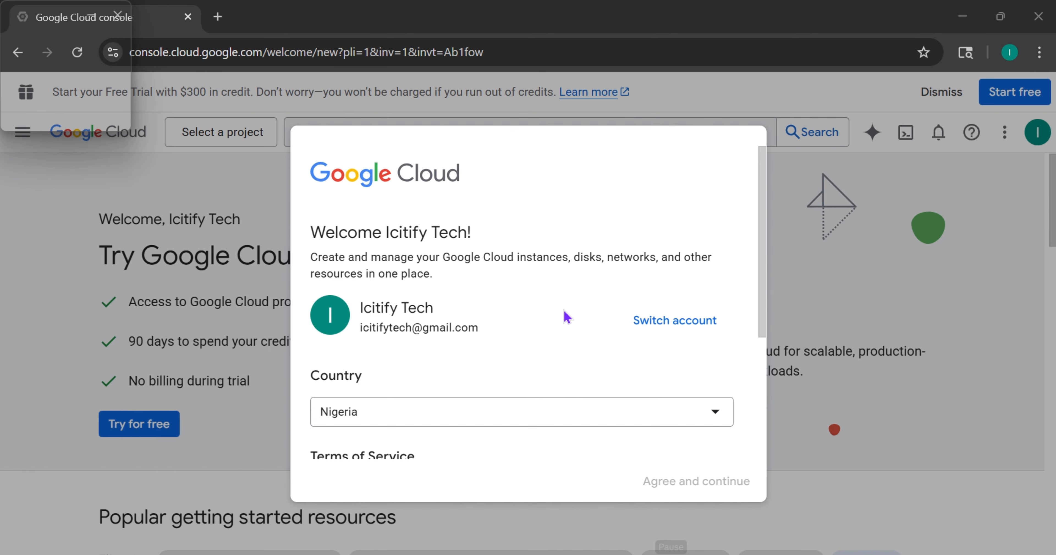
scroll(521, 343, down, 2)
scroll(520, 344, up, 2)
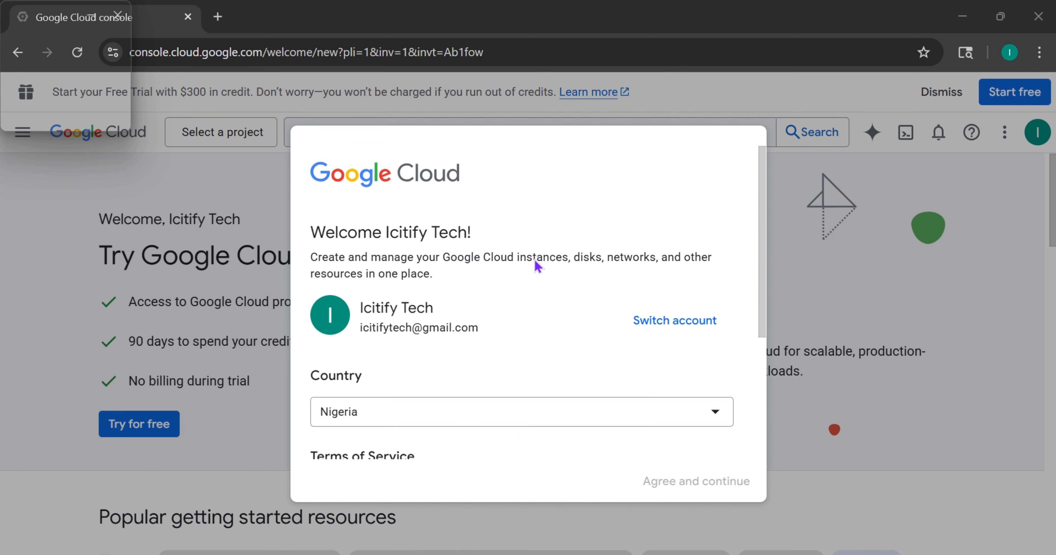
scroll(636, 261, down, 5)
scroll(610, 217, up, 4)
scroll(611, 217, up, 1)
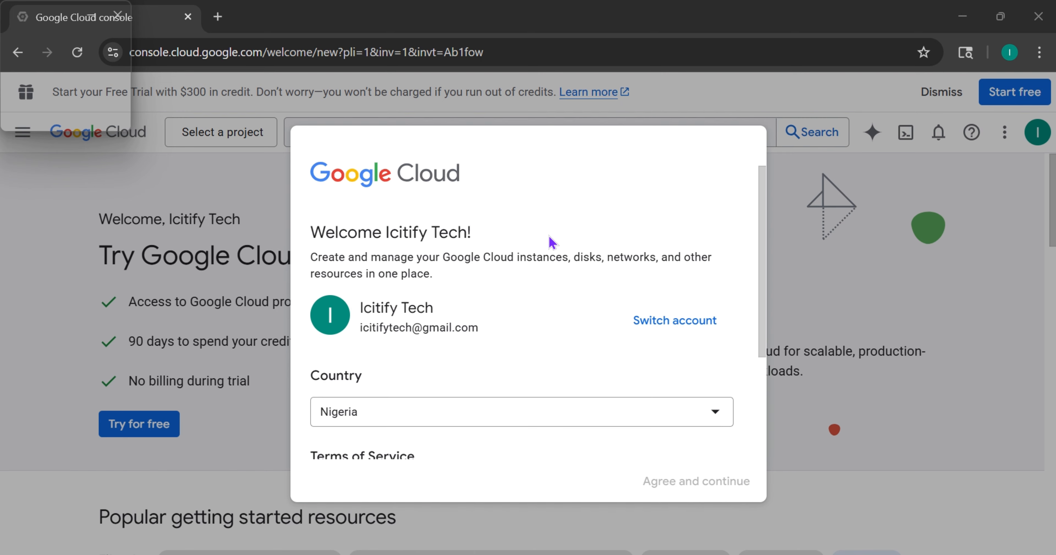
scroll(550, 240, down, 5)
Accept the Google Cloud Terms of Service with United States as the country
click(343, 227)
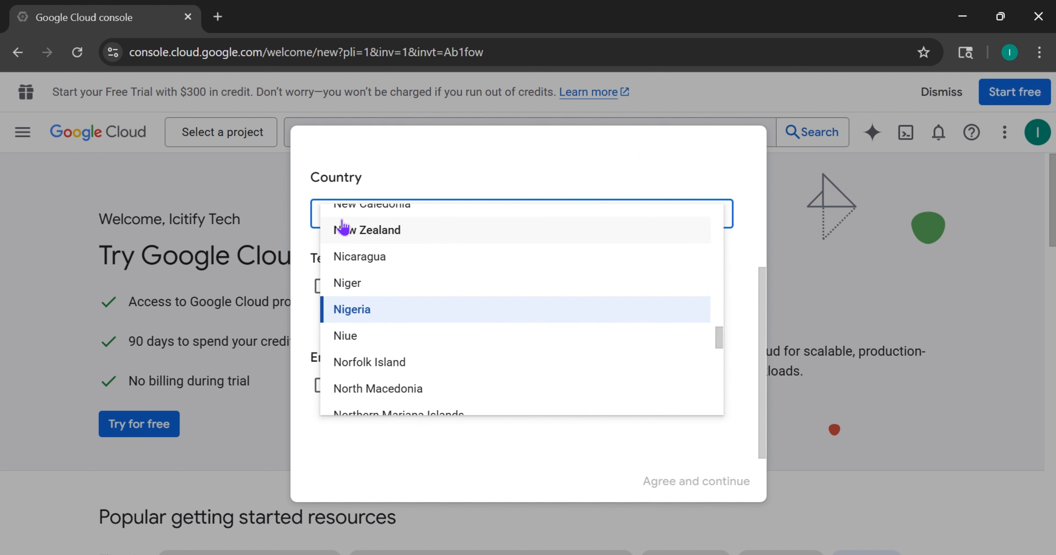
scroll(418, 346, down, 15)
scroll(417, 348, down, 20)
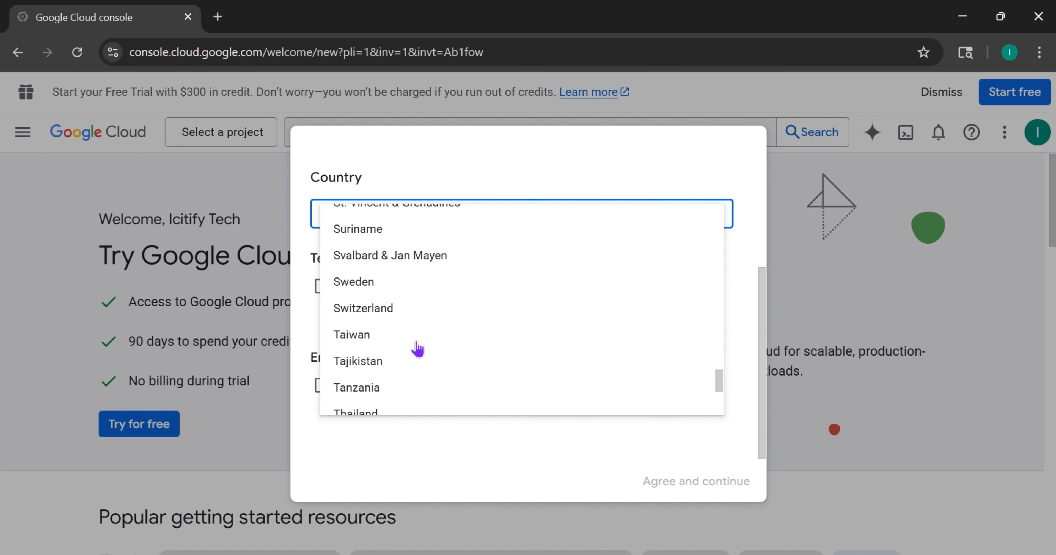
scroll(418, 348, up, 9)
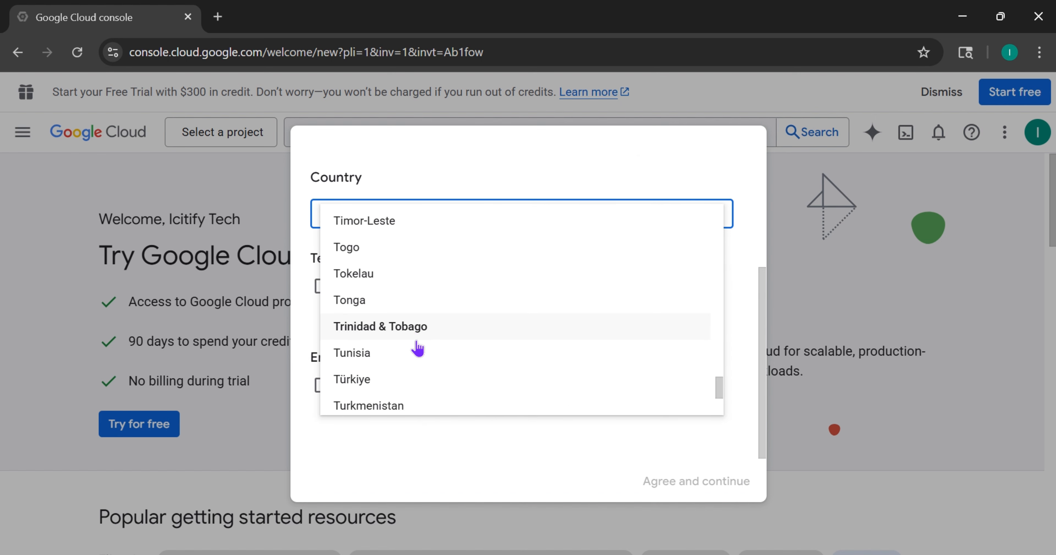
scroll(418, 349, down, 3)
scroll(394, 410, down, 4)
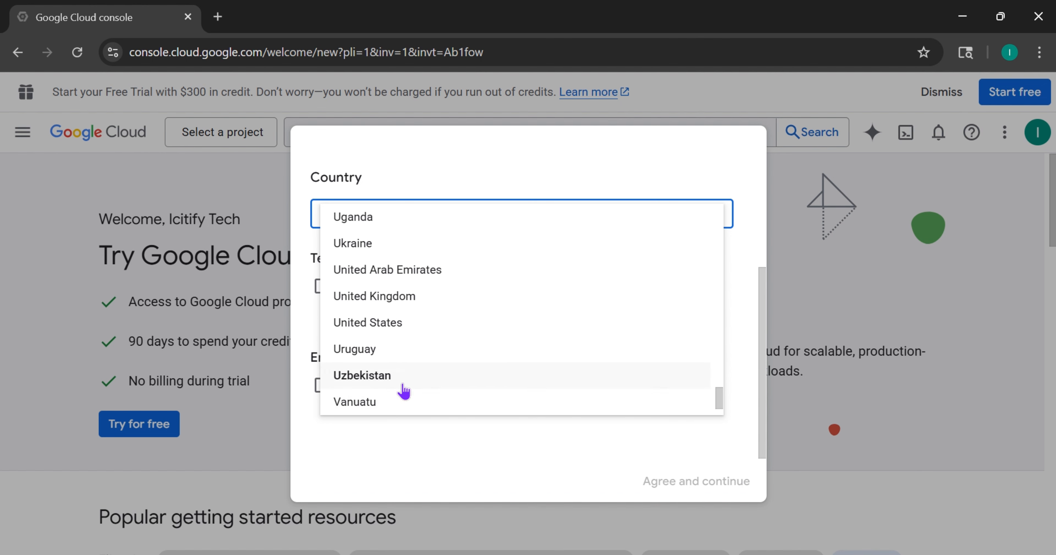
click(418, 321)
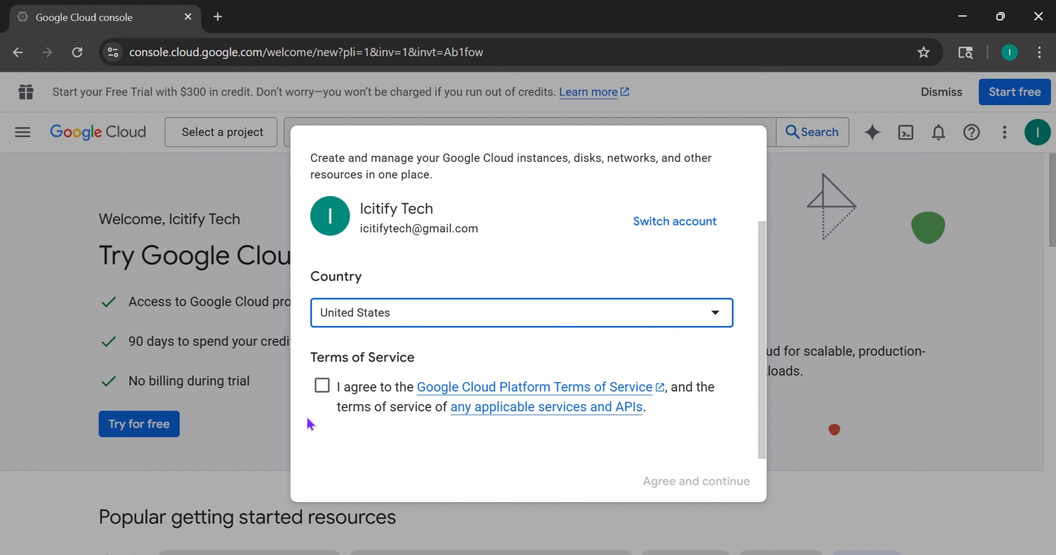
click(322, 386)
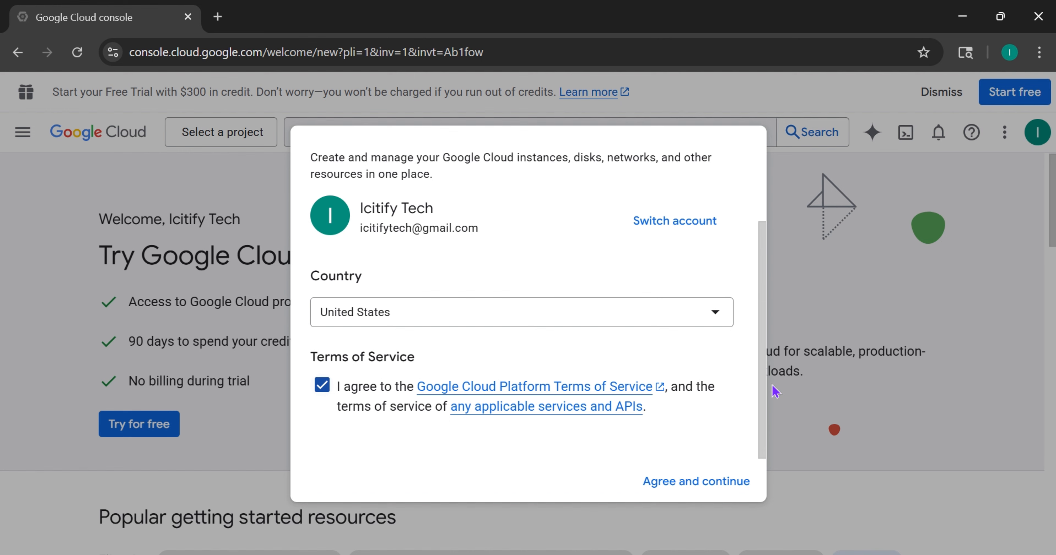
click(703, 482)
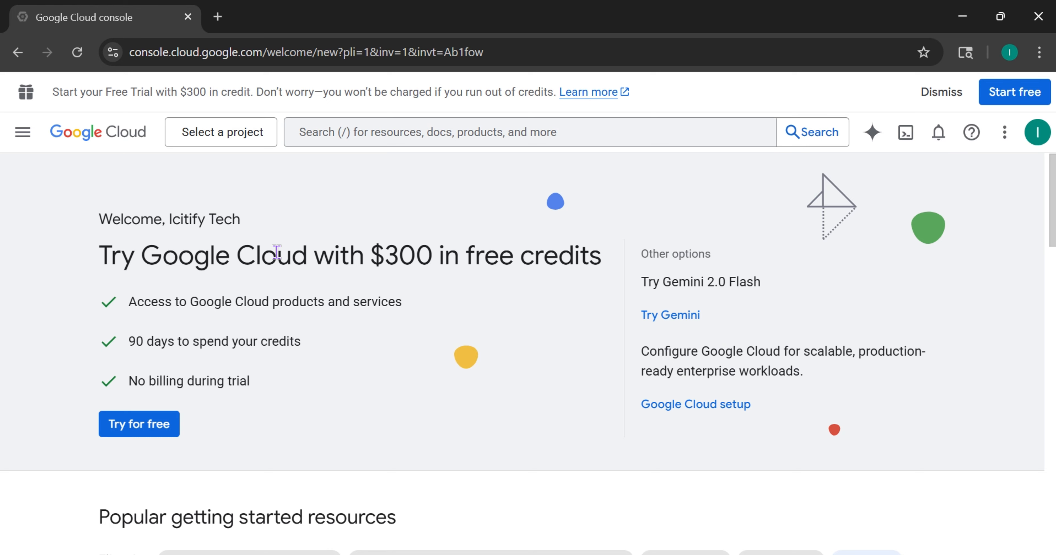
Look at the My First Project console window, then return to the other window
scroll(483, 320, down, 8)
scroll(436, 202, up, 8)
scroll(252, 180, down, 6)
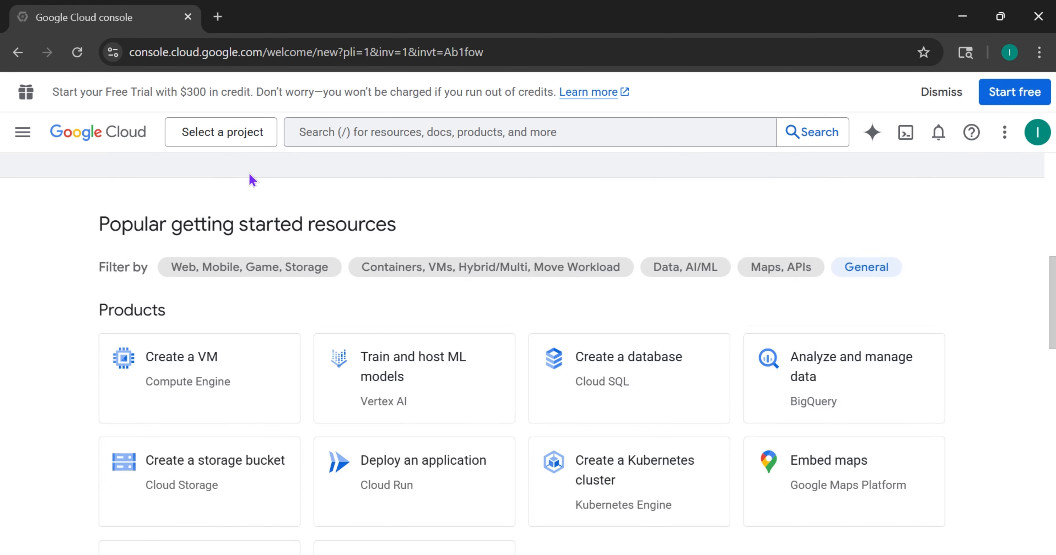
scroll(170, 198, up, 7)
scroll(170, 198, down, 12)
scroll(170, 197, up, 13)
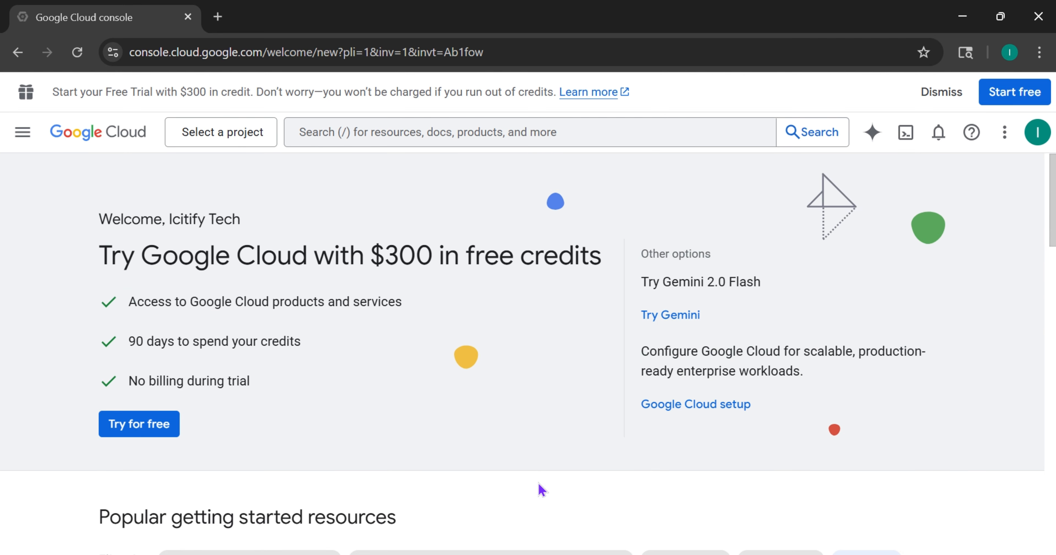
mouse_move(757, 554)
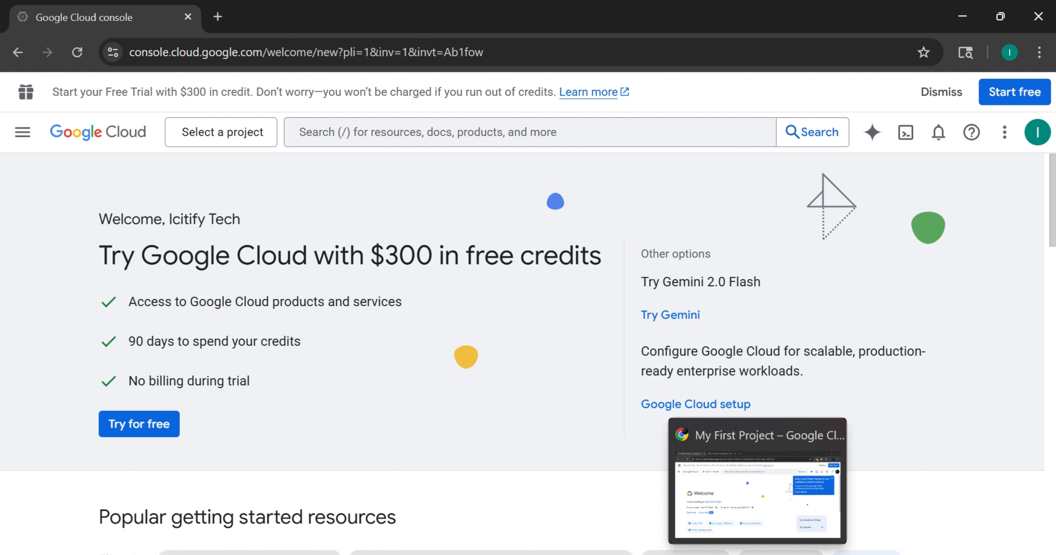
click(758, 553)
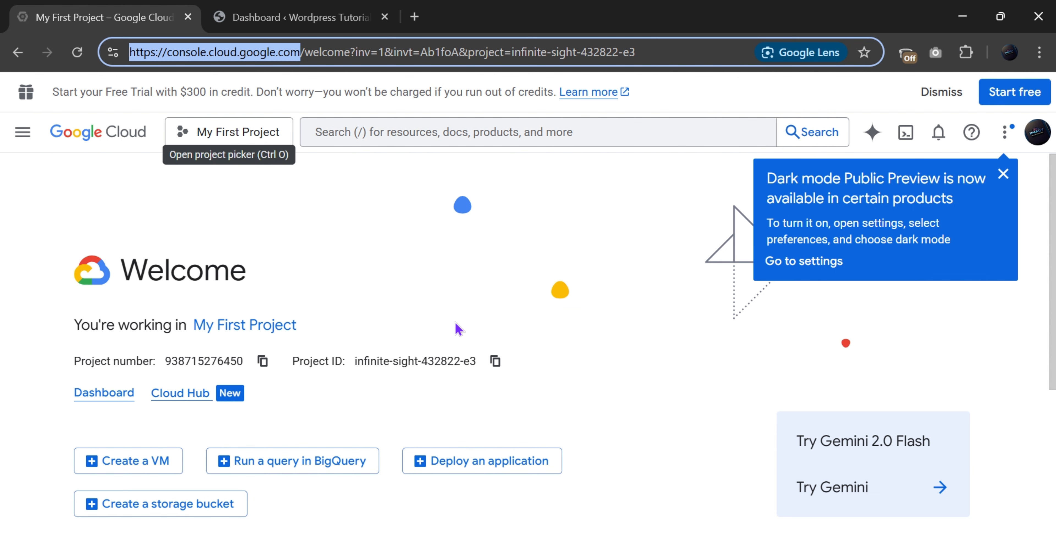
click(758, 554)
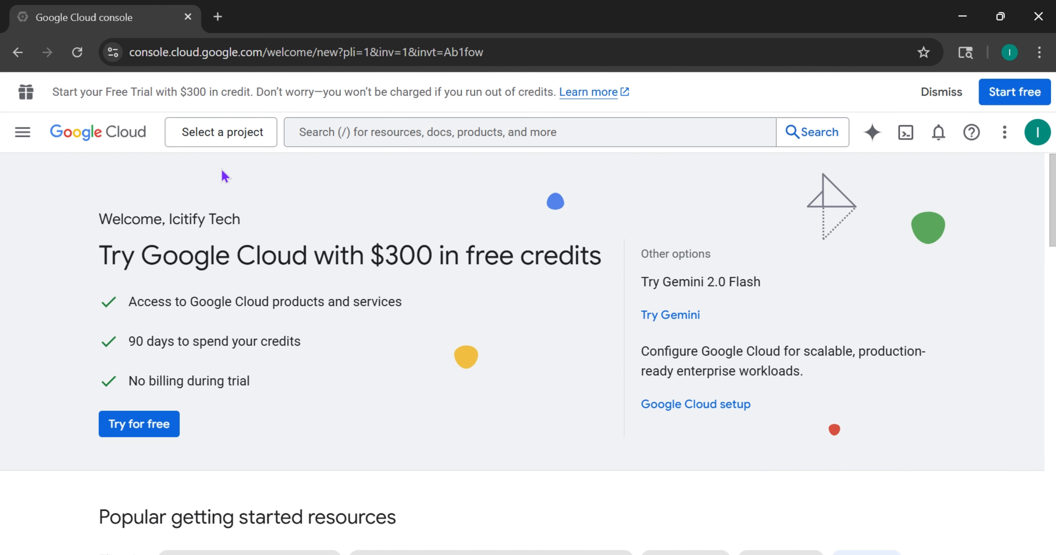
Start a new project from the project picker, default name My Project 82978
click(216, 138)
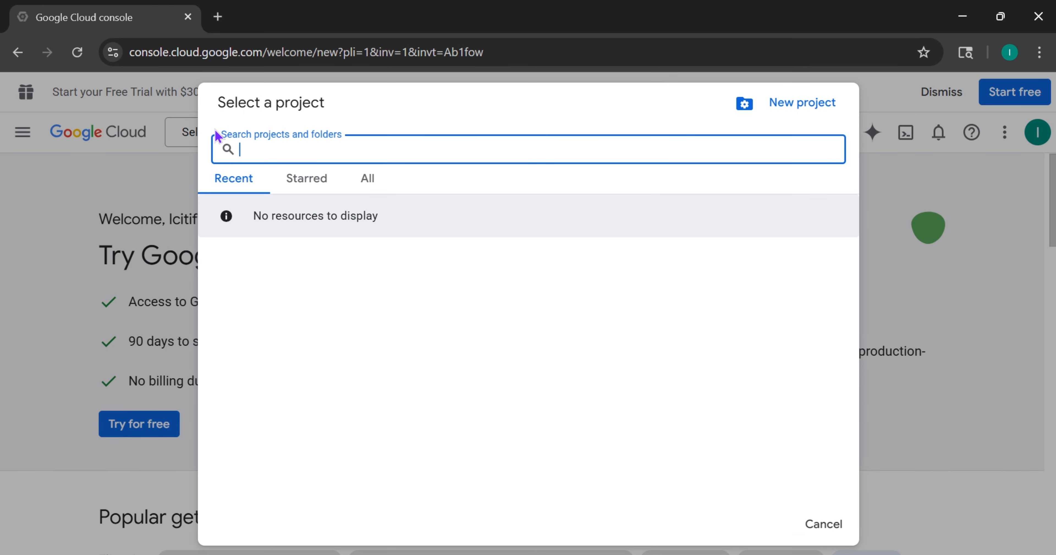
click(815, 106)
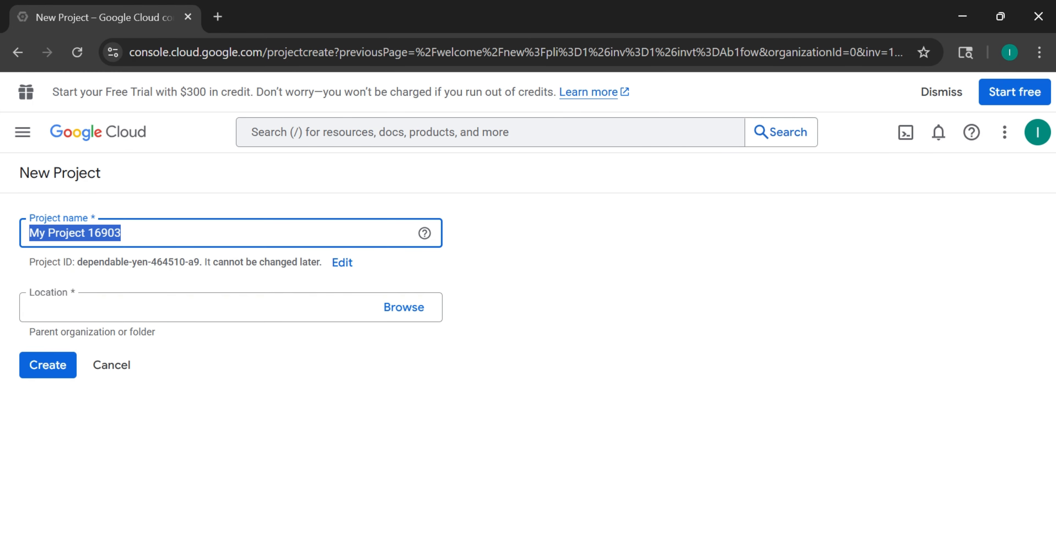
click(757, 554)
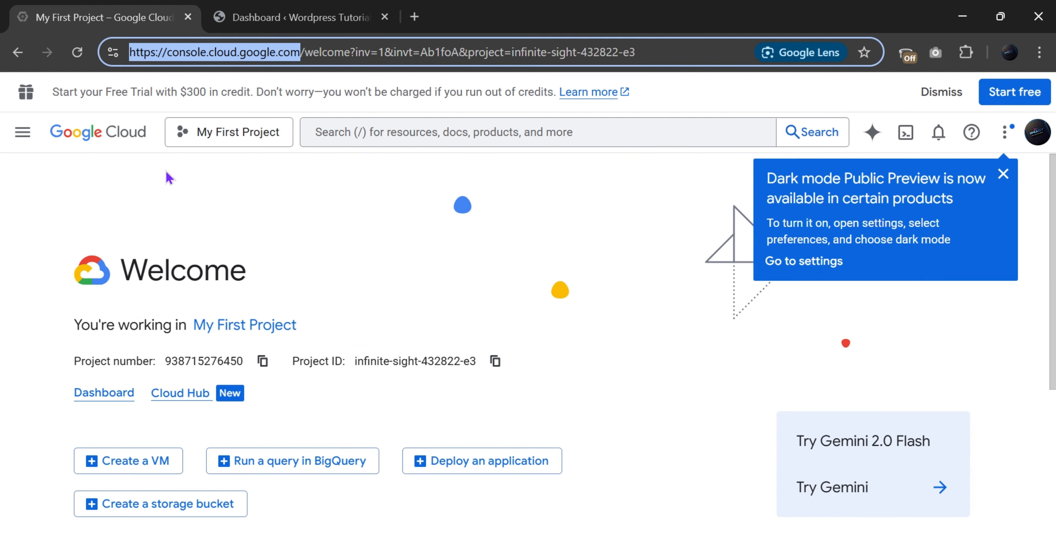
click(207, 132)
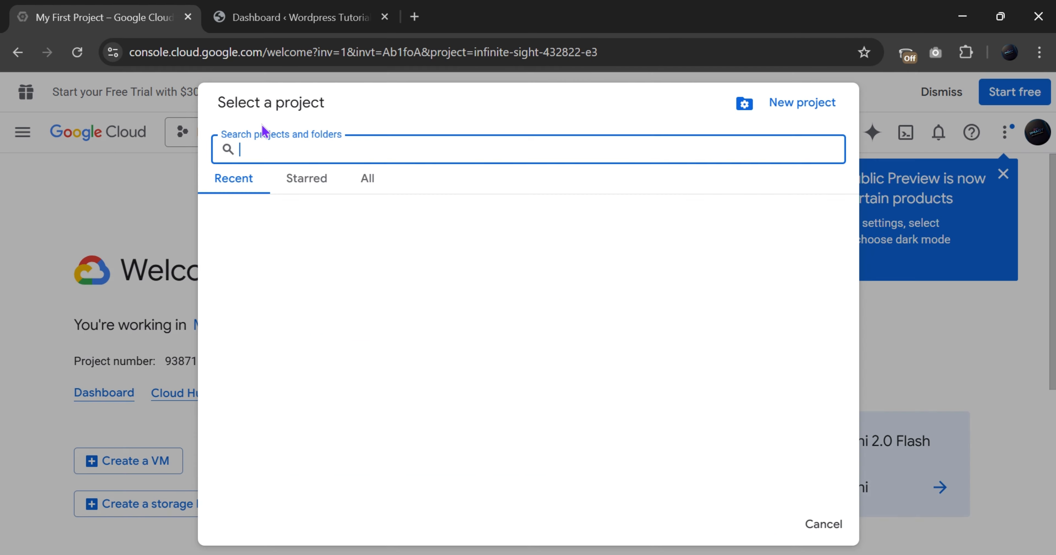
click(782, 108)
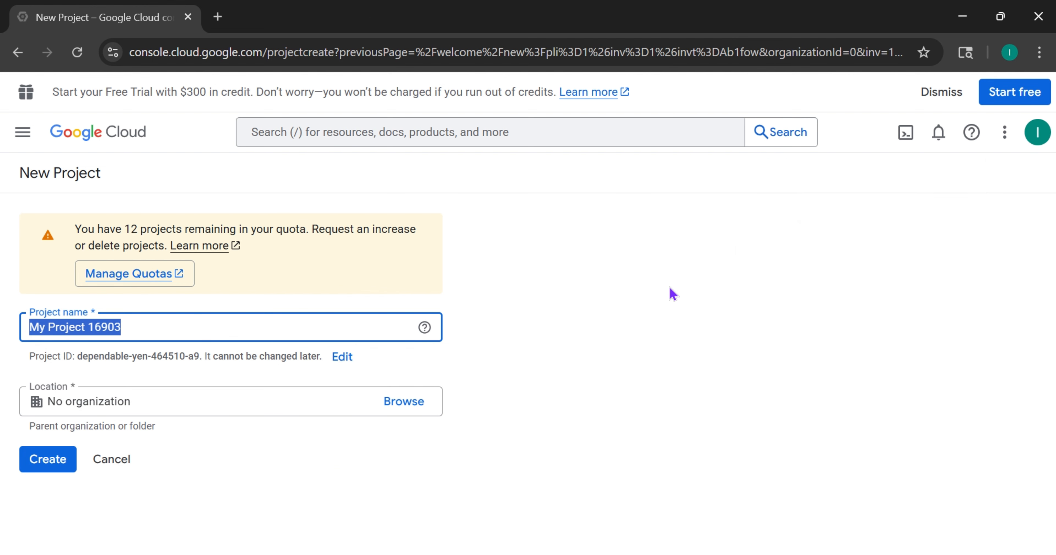
drag(977, 67, 1047, 2)
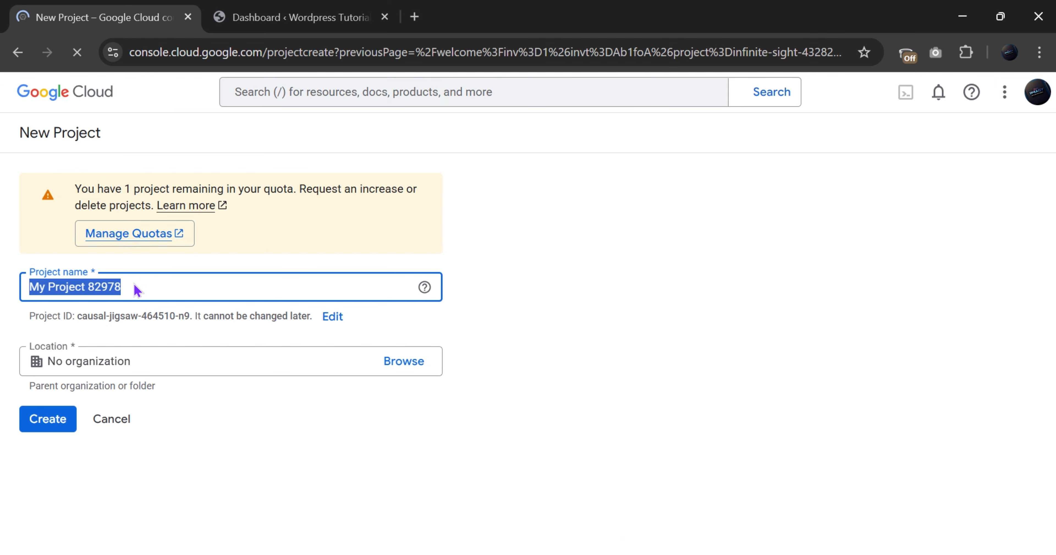
Create the 'Wordpress Tutorial' project and make it the active project
text(W)
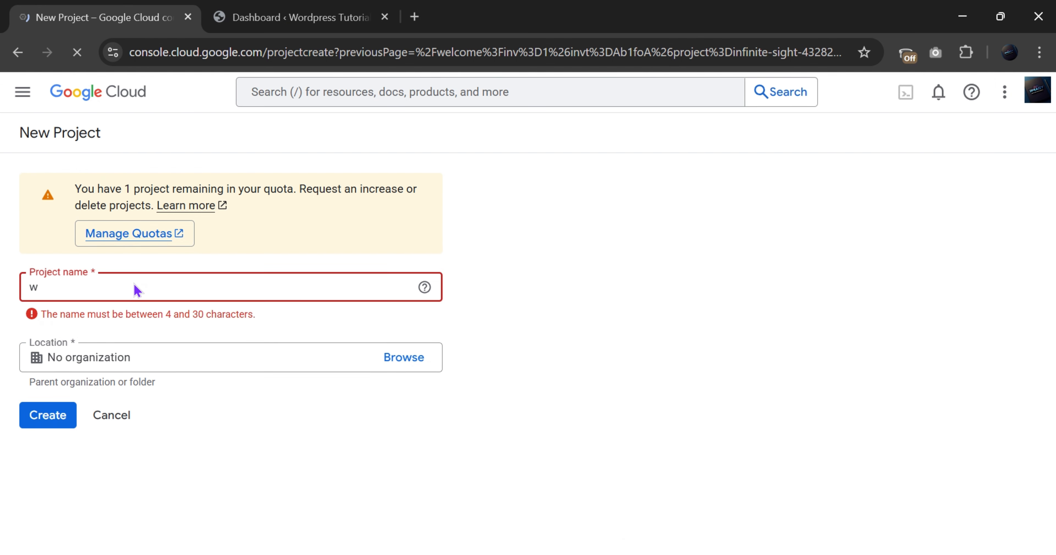
text(ordpre)
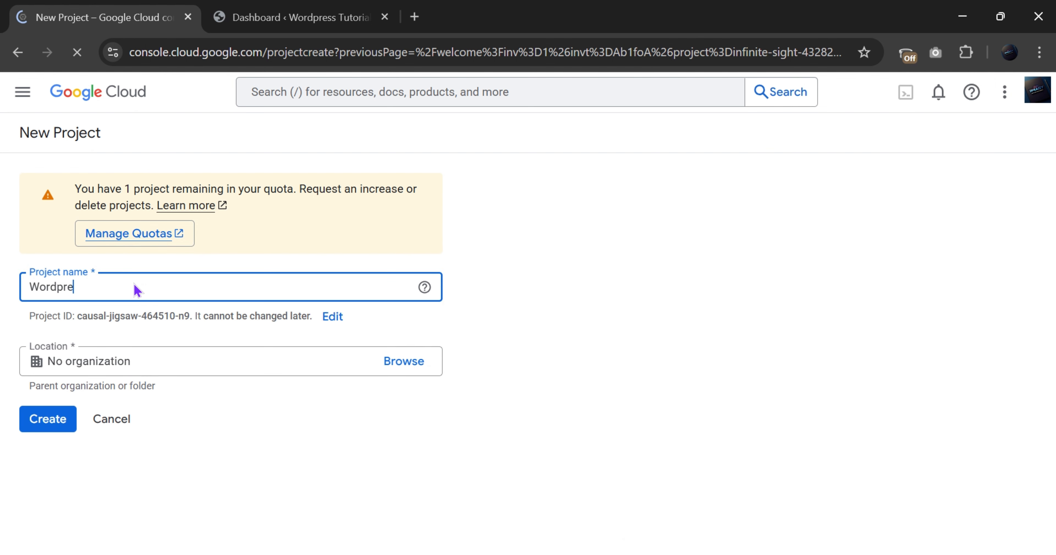
text(ss Tut)
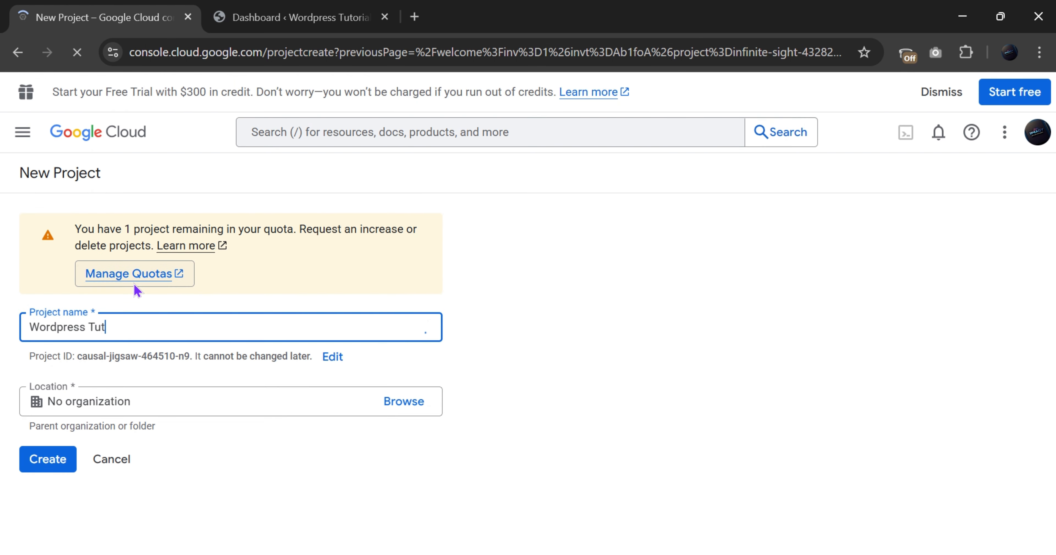
text(orial)
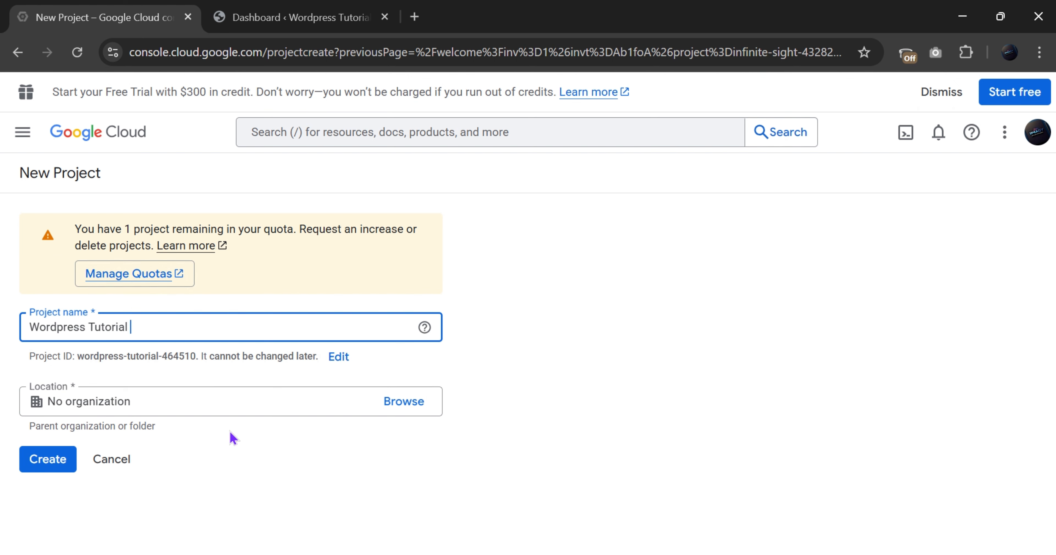
click(34, 460)
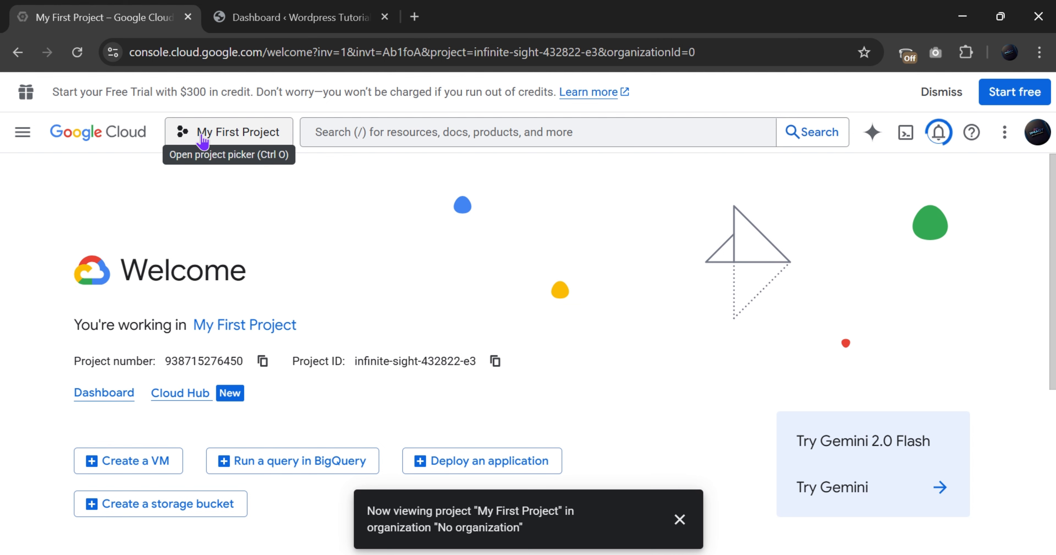
key(ctrl+o)
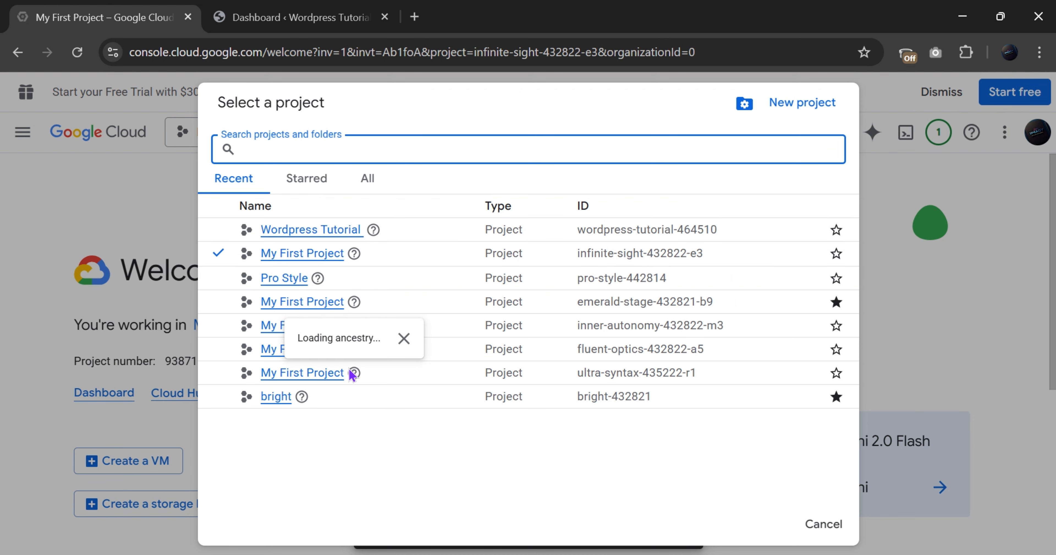
click(11, 265)
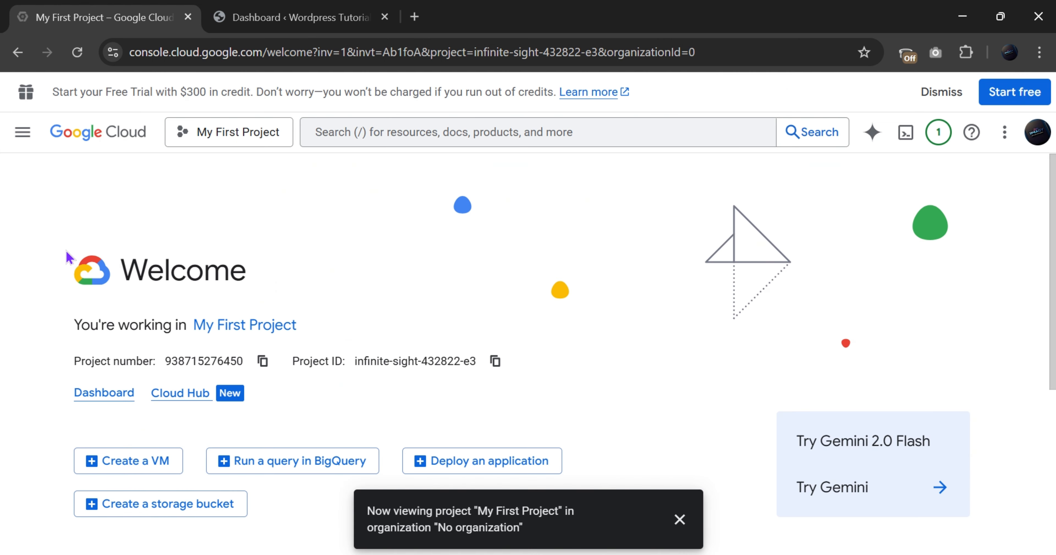
click(232, 134)
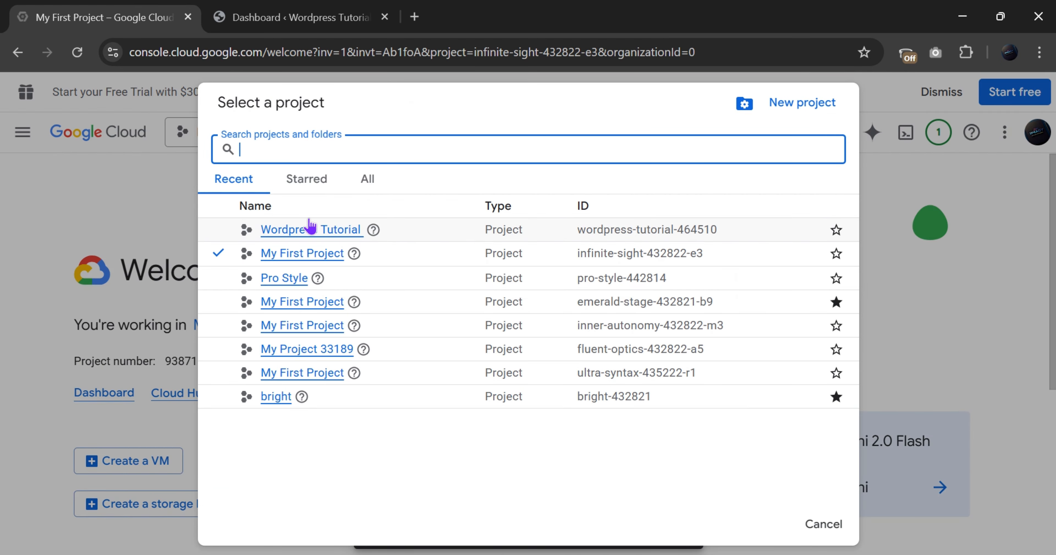
click(232, 237)
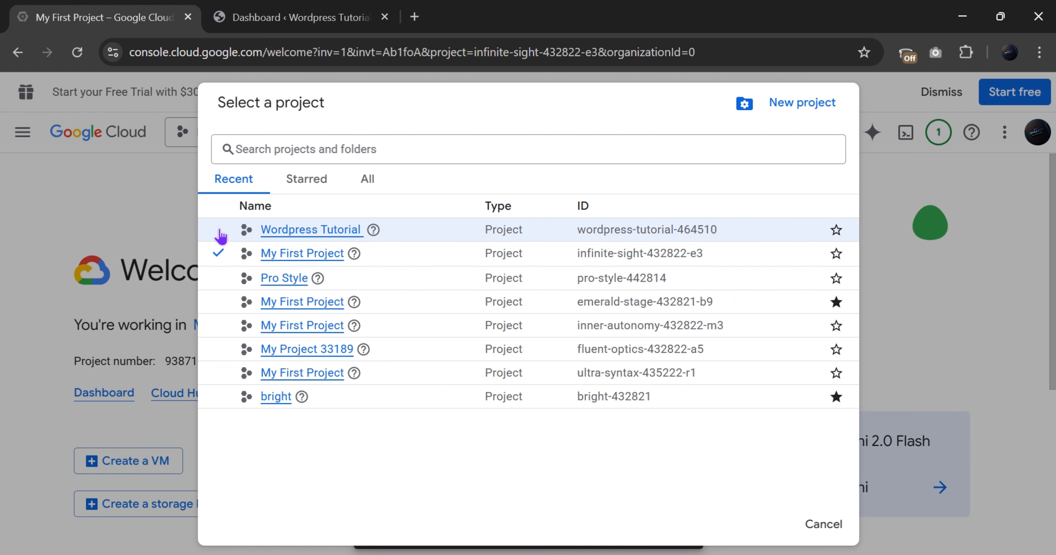
click(286, 230)
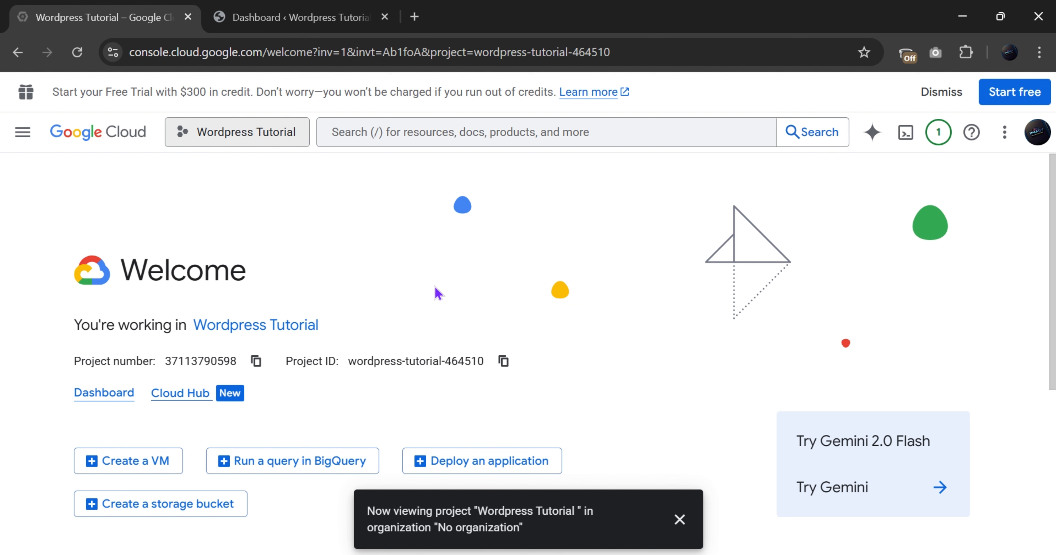
Go to APIs & Services > Enabled APIs & services from the navigation menu
click(23, 133)
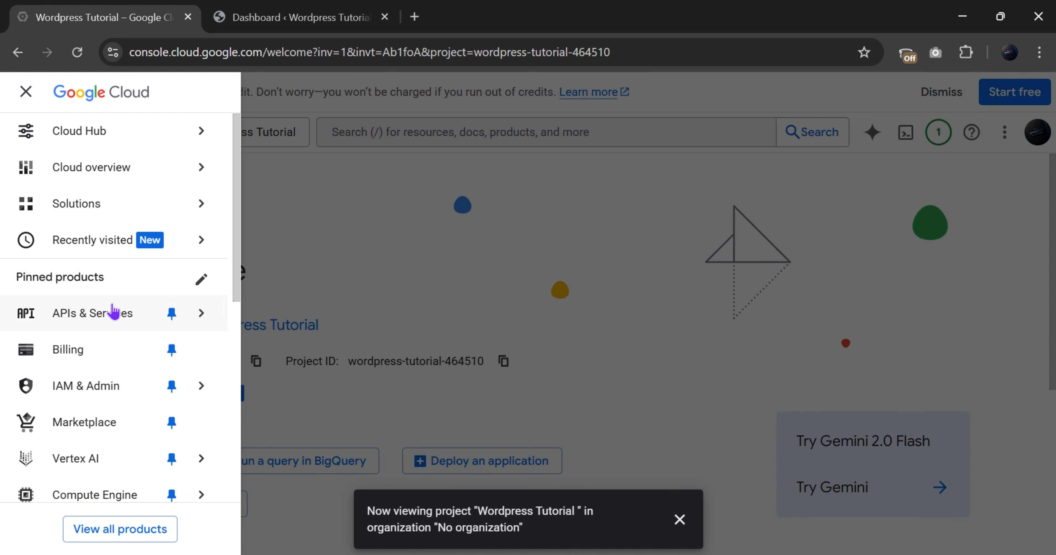
mouse_move(113, 314)
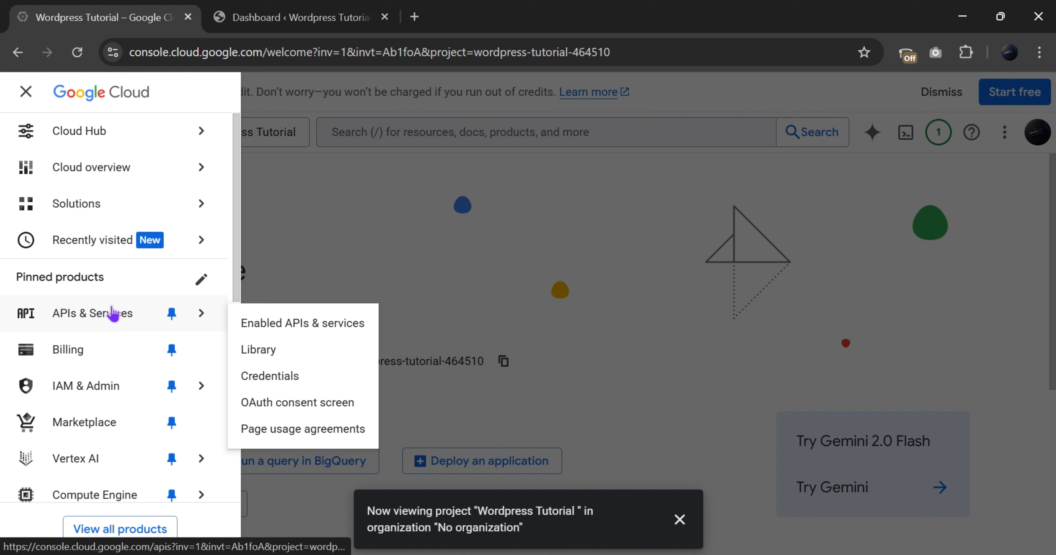
click(330, 326)
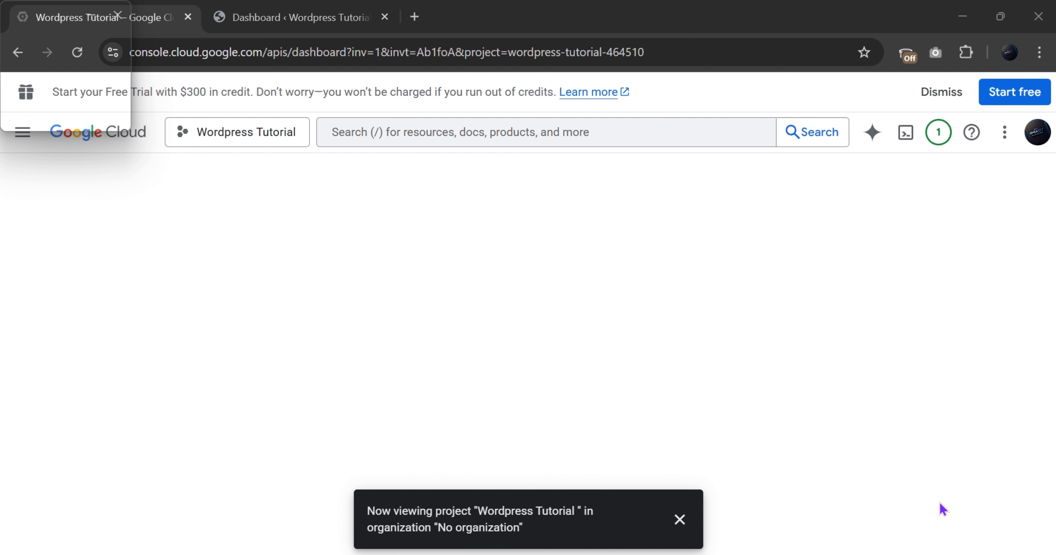
Dismiss the project-switch notice and browse the API Library's Maps, Machine learning and Workspace APIs
click(679, 526)
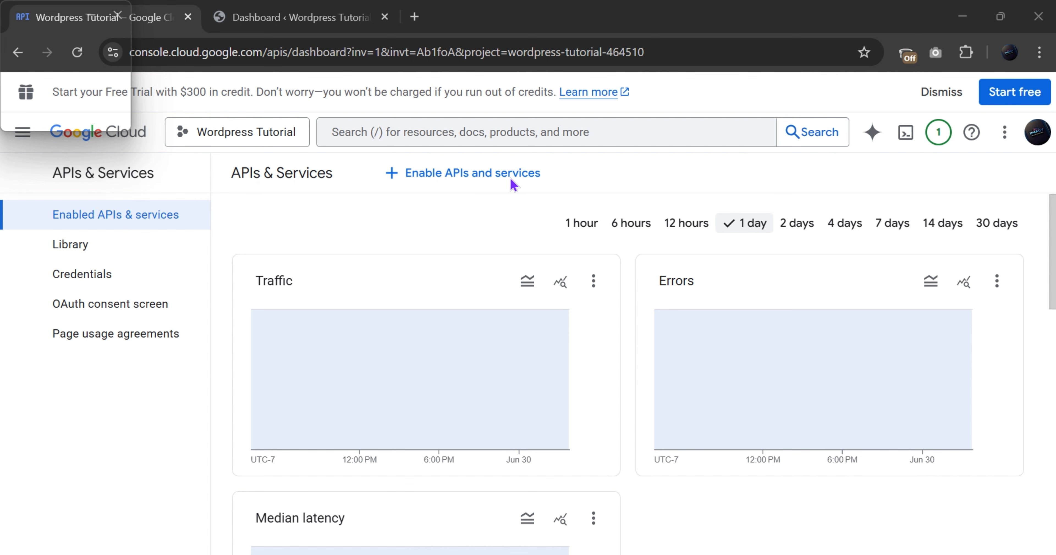
click(414, 179)
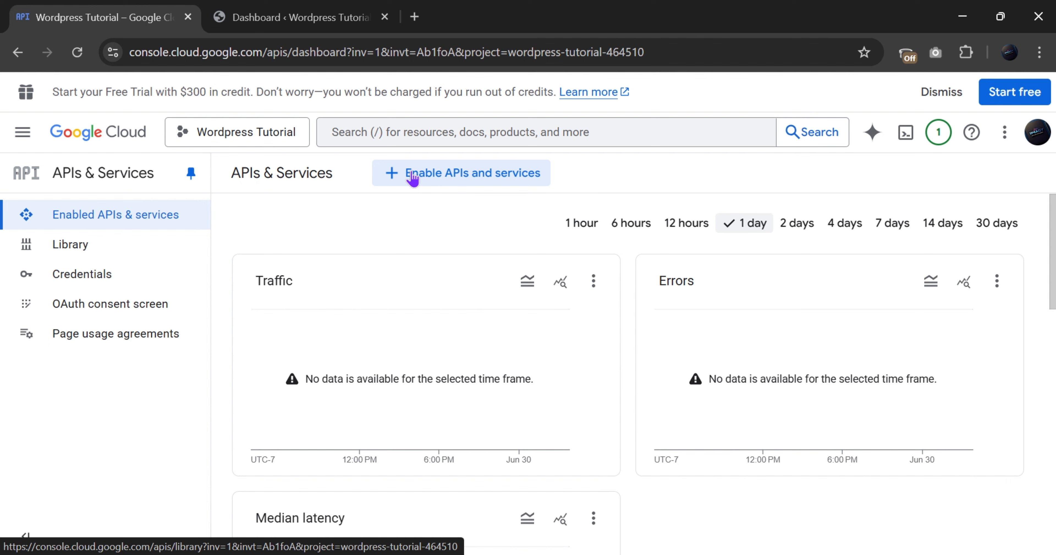
click(411, 174)
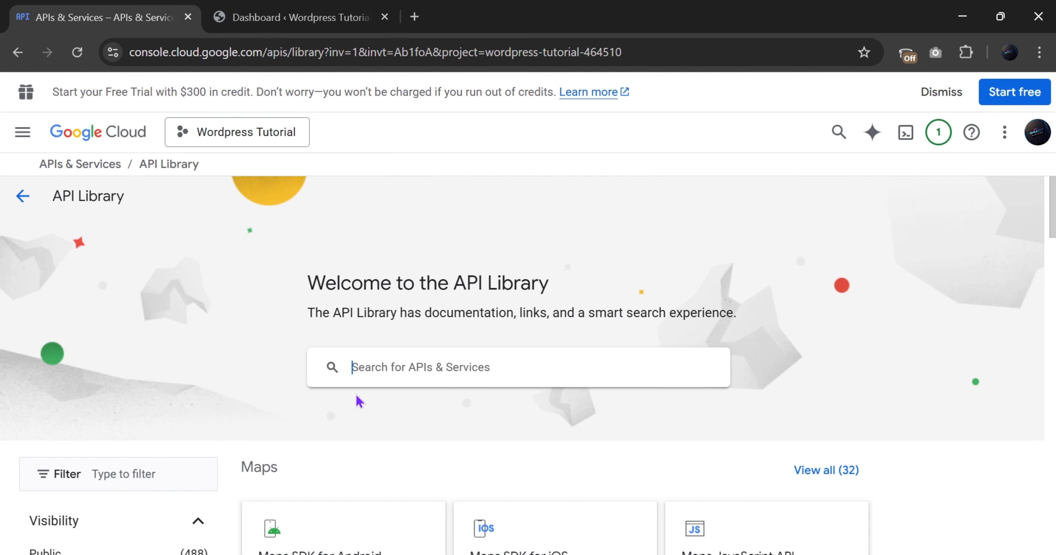
scroll(467, 352, down, 10)
scroll(467, 353, up, 6)
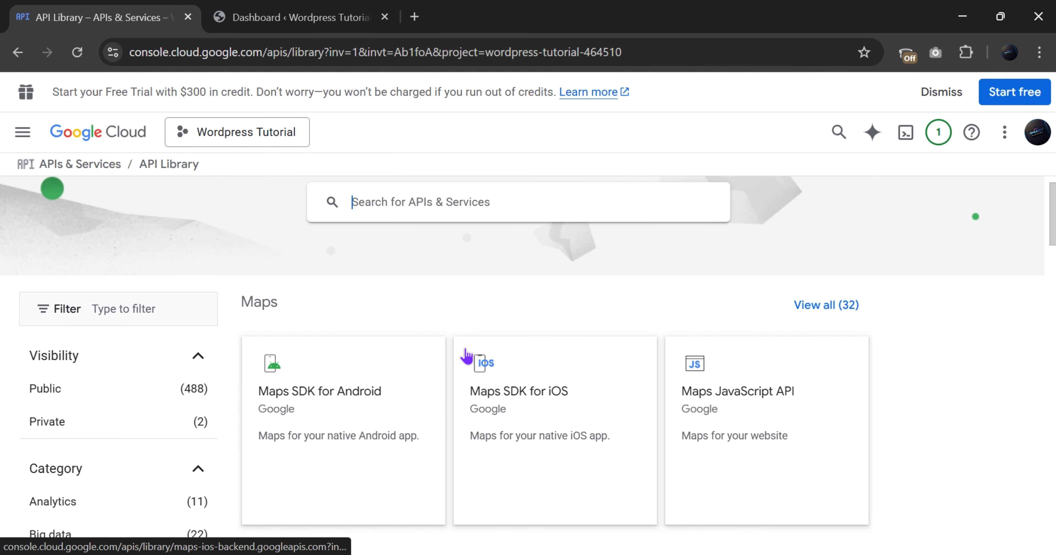
scroll(466, 356, up, 4)
scroll(532, 314, down, 10)
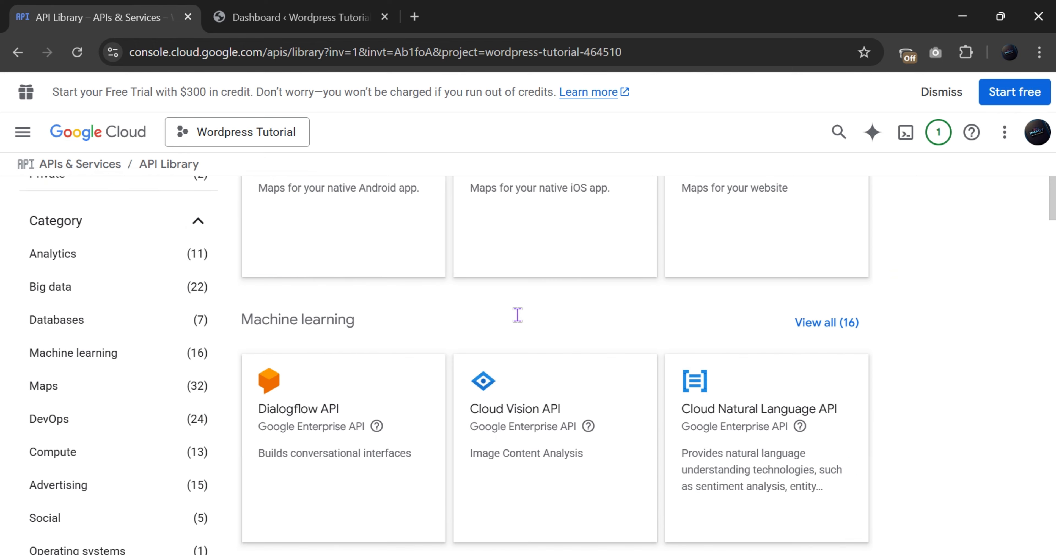
scroll(500, 324, up, 4)
scroll(518, 322, down, 4)
scroll(519, 323, down, 4)
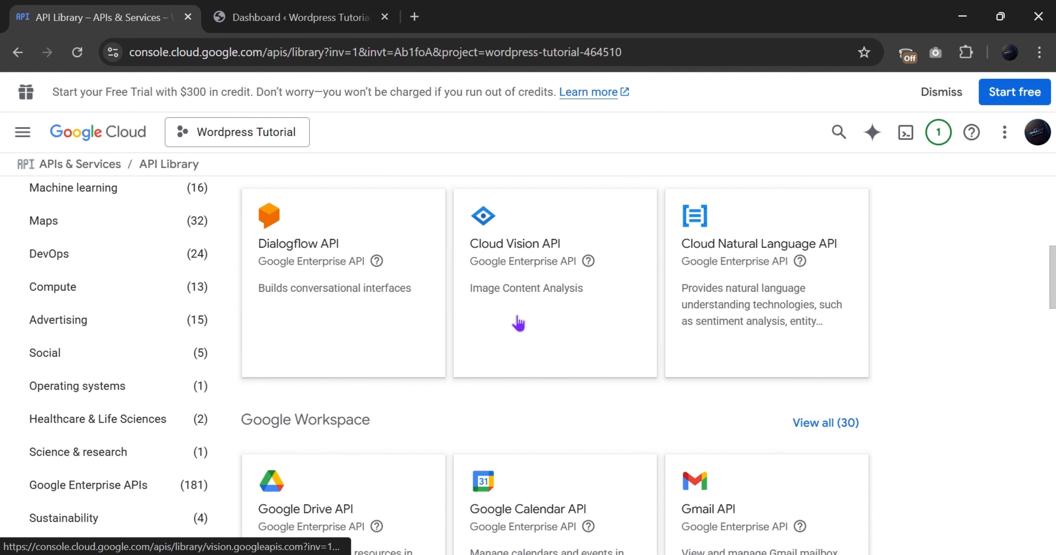
scroll(517, 307, down, 10)
scroll(344, 294, up, 20)
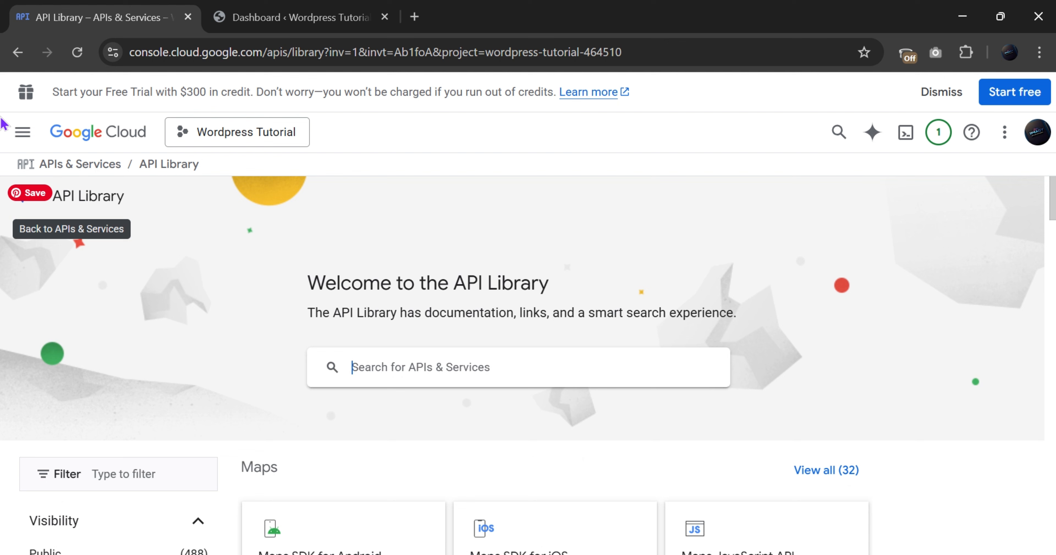
On the Credentials page, create API key 1, copy the key, and close the notice
click(22, 132)
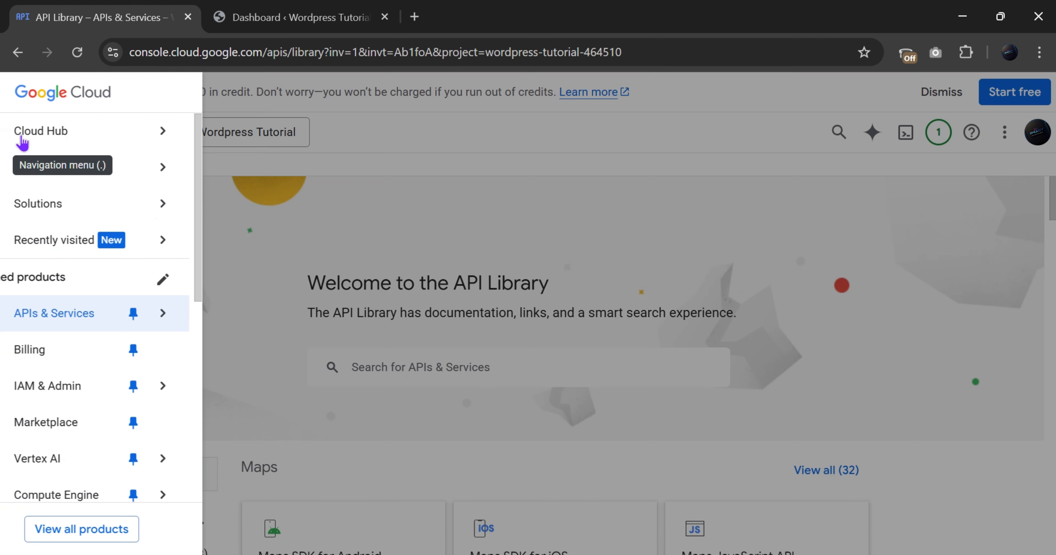
mouse_move(158, 334)
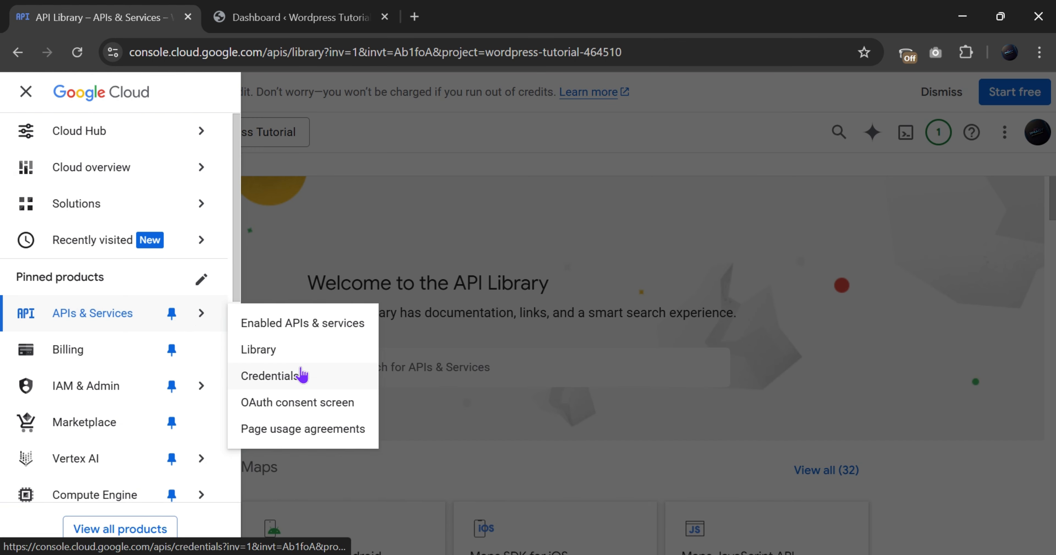
click(303, 374)
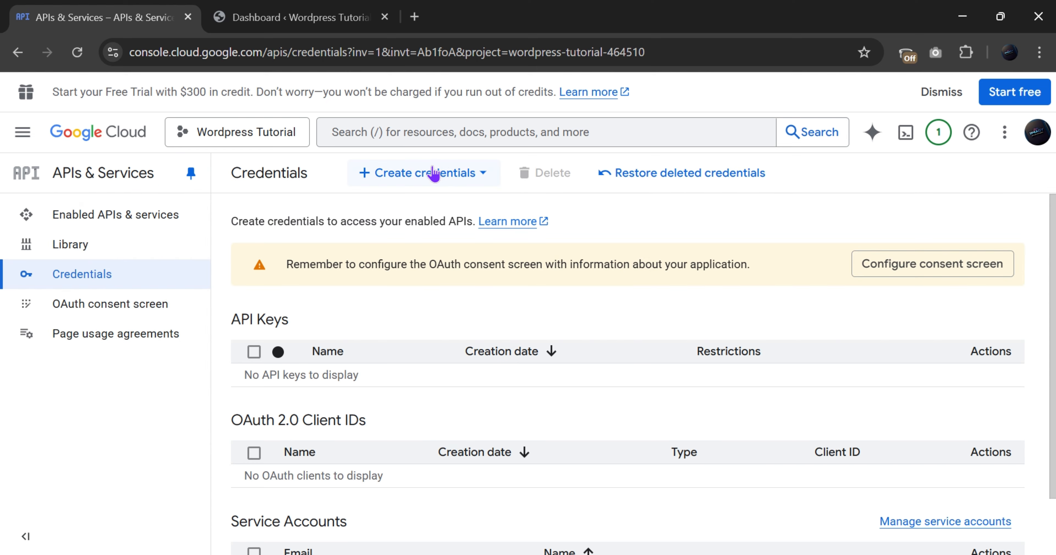
click(427, 175)
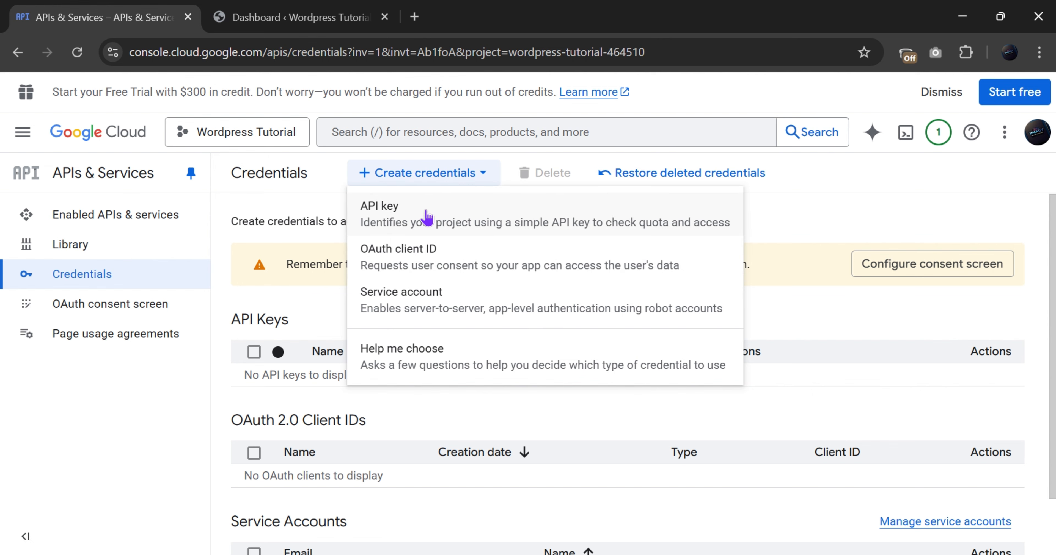
click(427, 217)
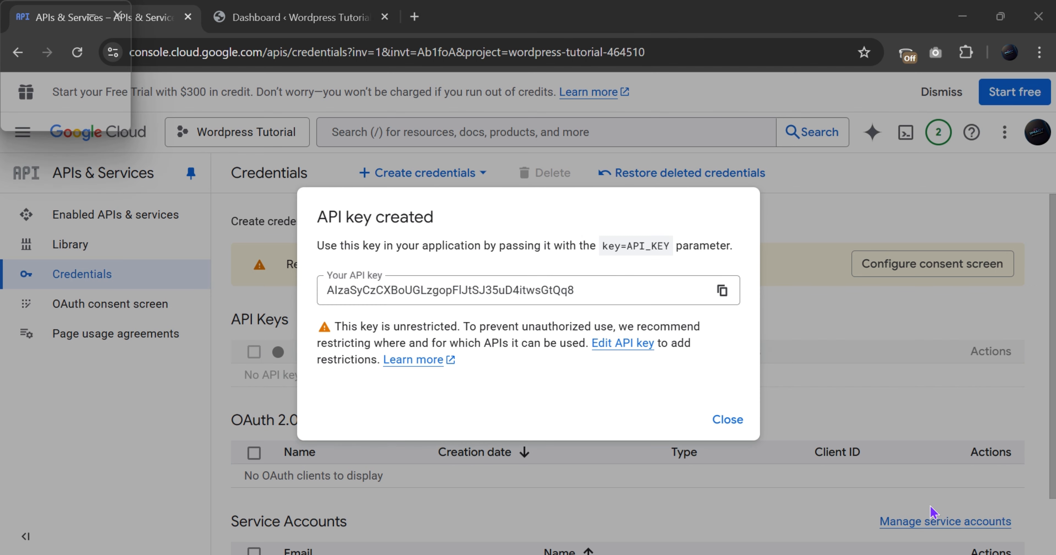
drag(592, 292, 271, 289)
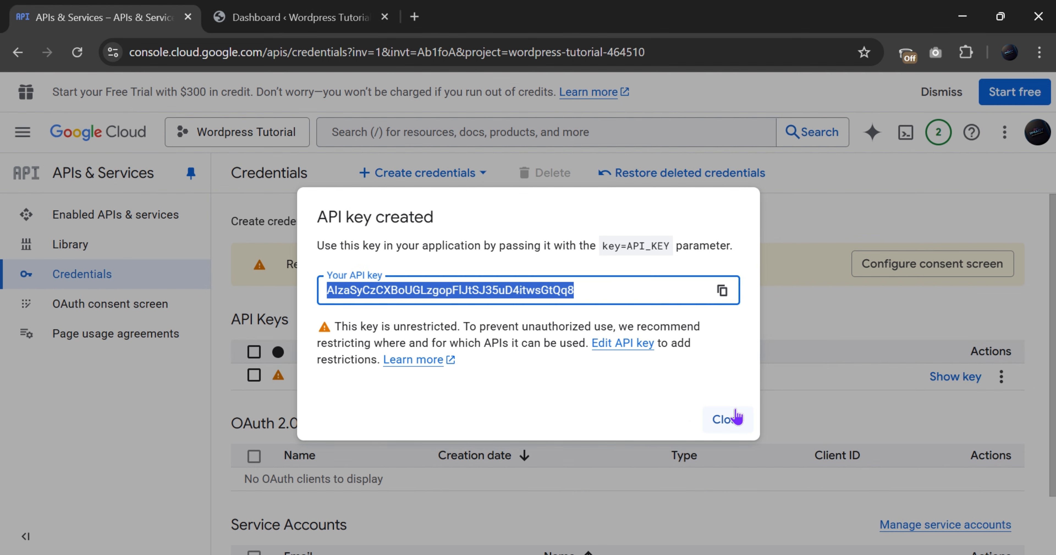
click(732, 418)
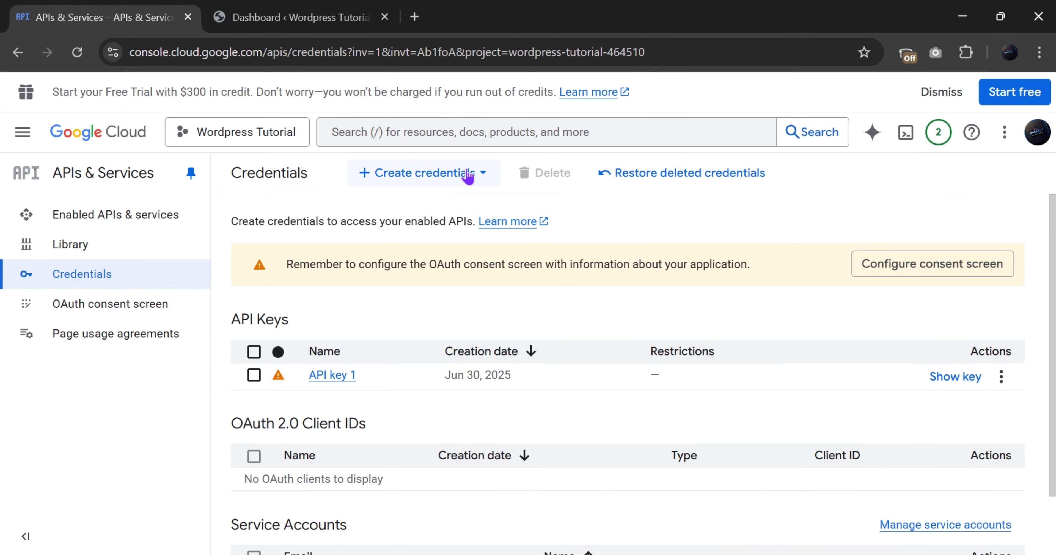
Start a service account named 'Wordpress Tutorial' with ID wordpress-tutorial
click(459, 179)
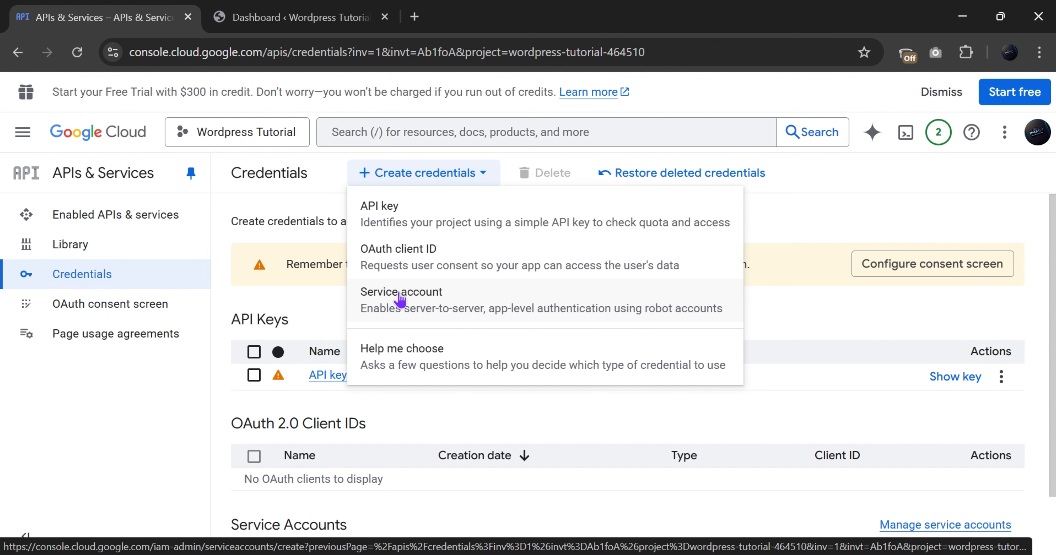
click(407, 311)
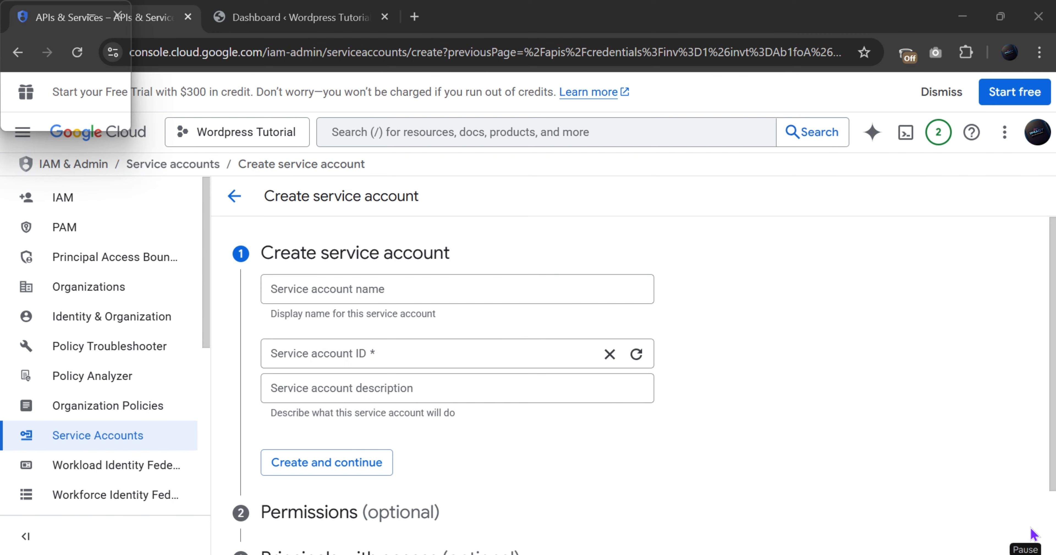
click(398, 296)
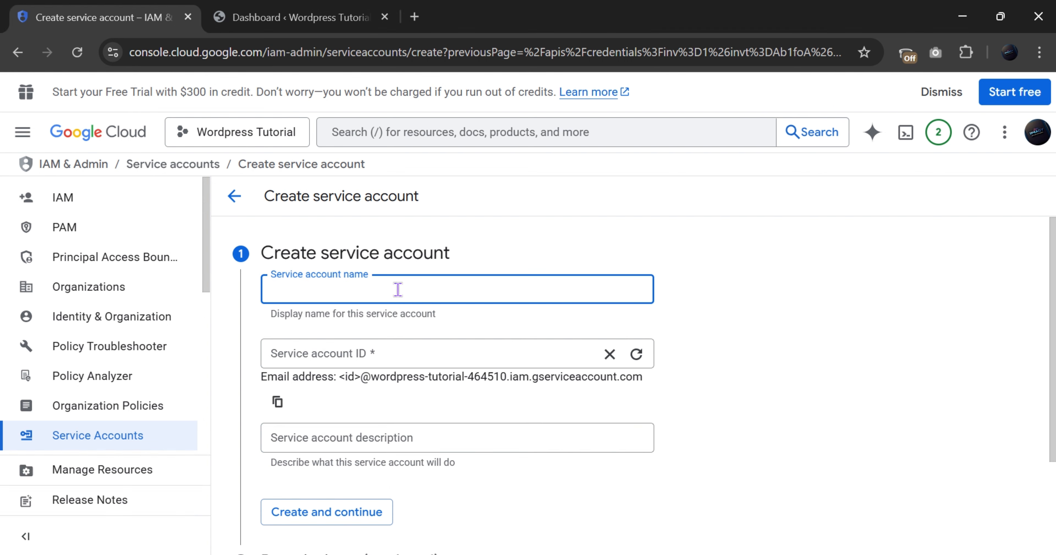
text(T)
key(BackSpace)
text(W)
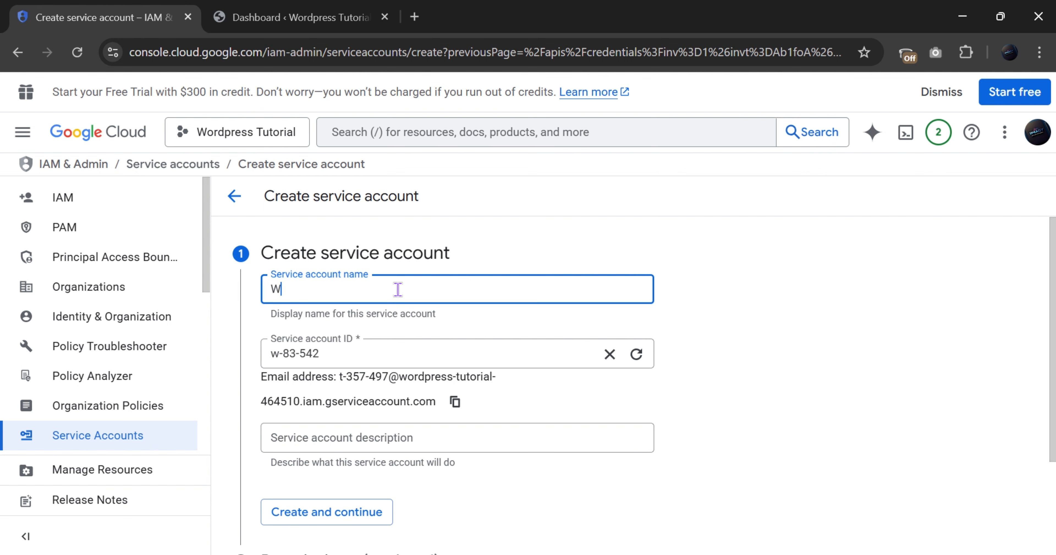
text(ordpresstu)
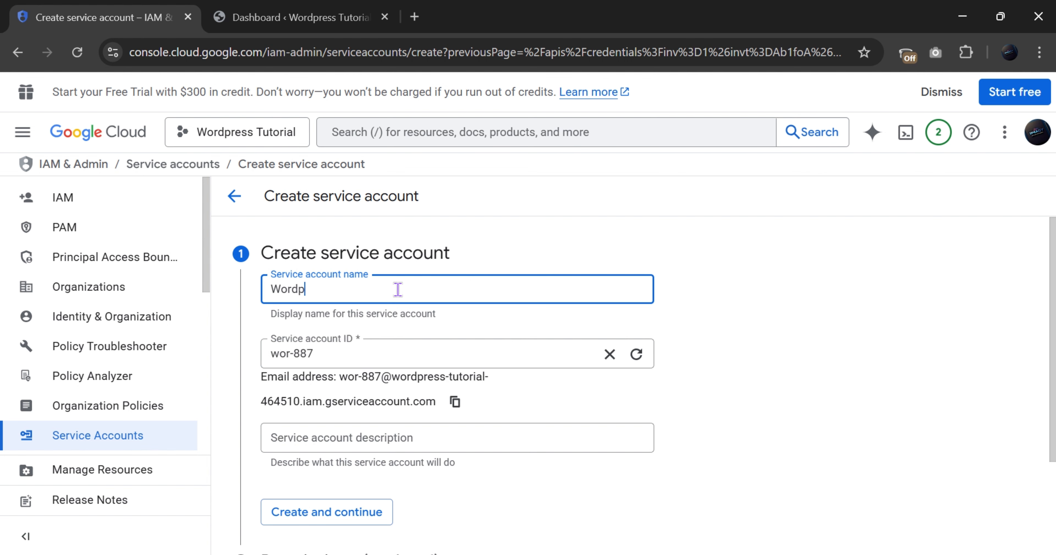
key(BackSpace)
key(BackSpace)
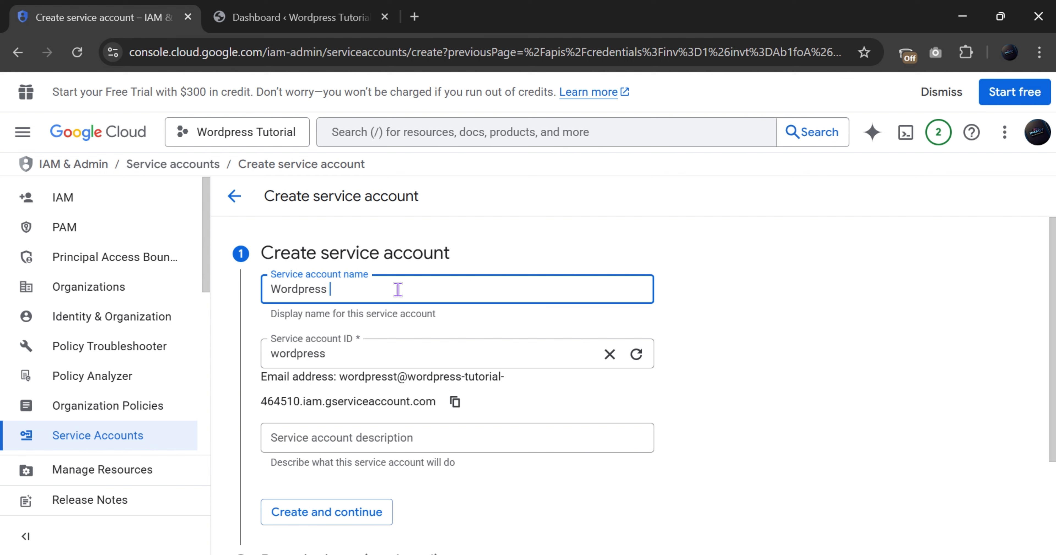
text(Tuto)
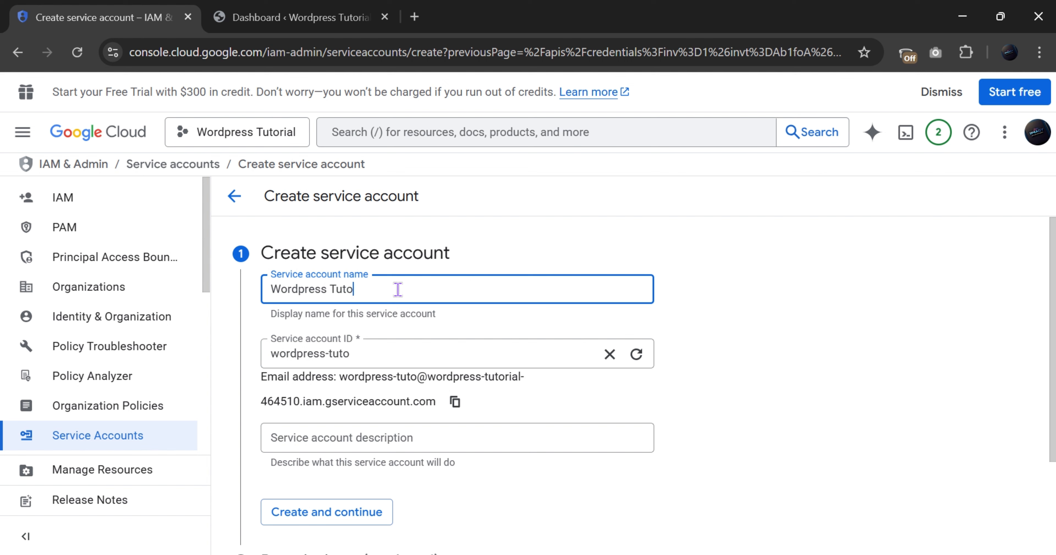
text(rial)
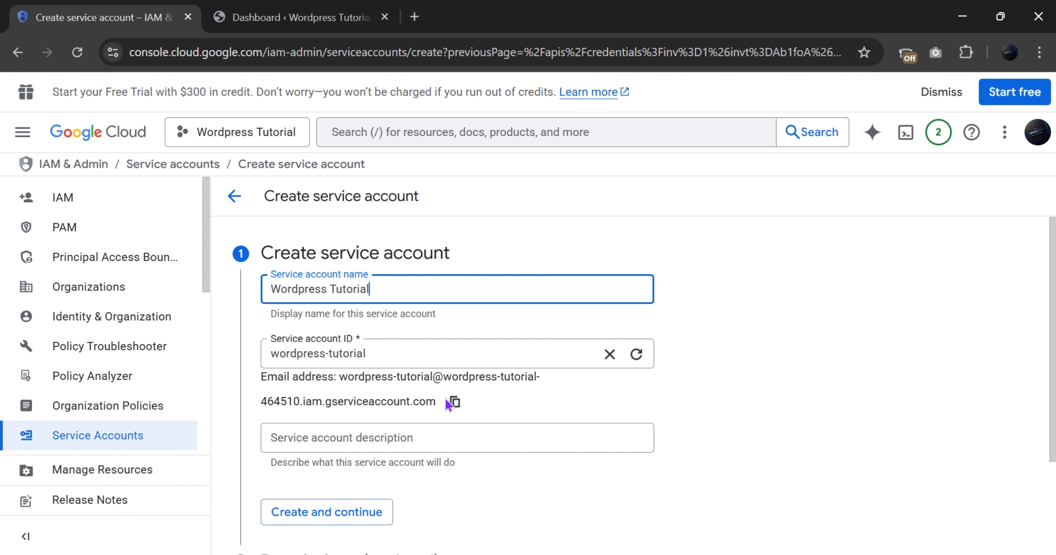
drag(540, 378, 731, 378)
Add the description 'Wordpress API Tutorial' and continue creating the service account
scroll(388, 380, down, 2)
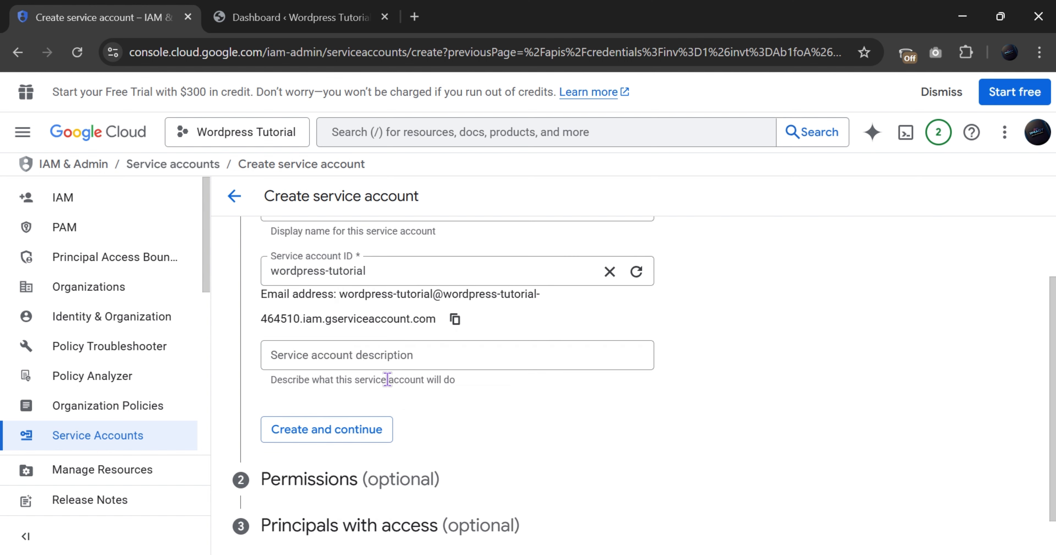
click(479, 349)
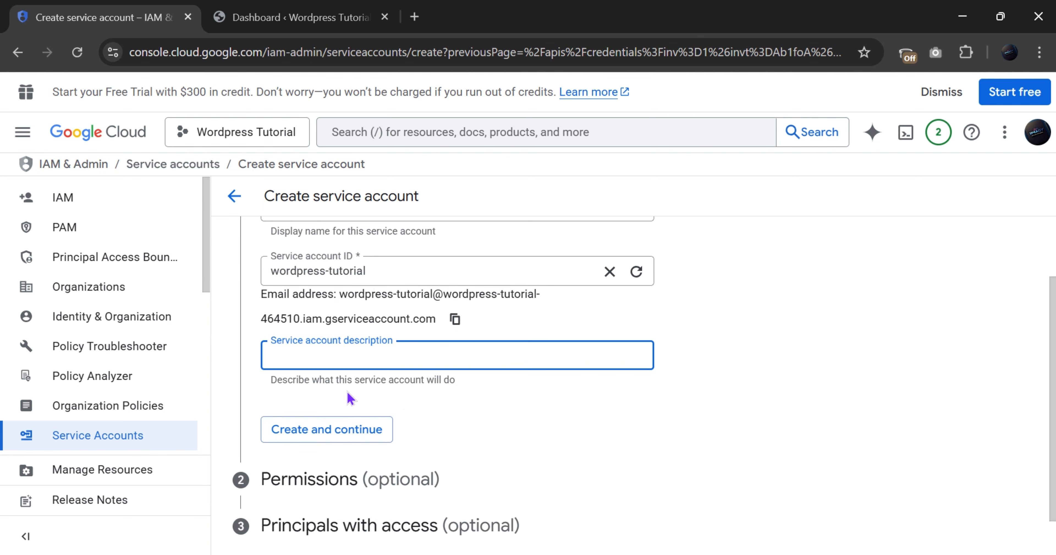
key(Tab)
click(388, 362)
text(SA)
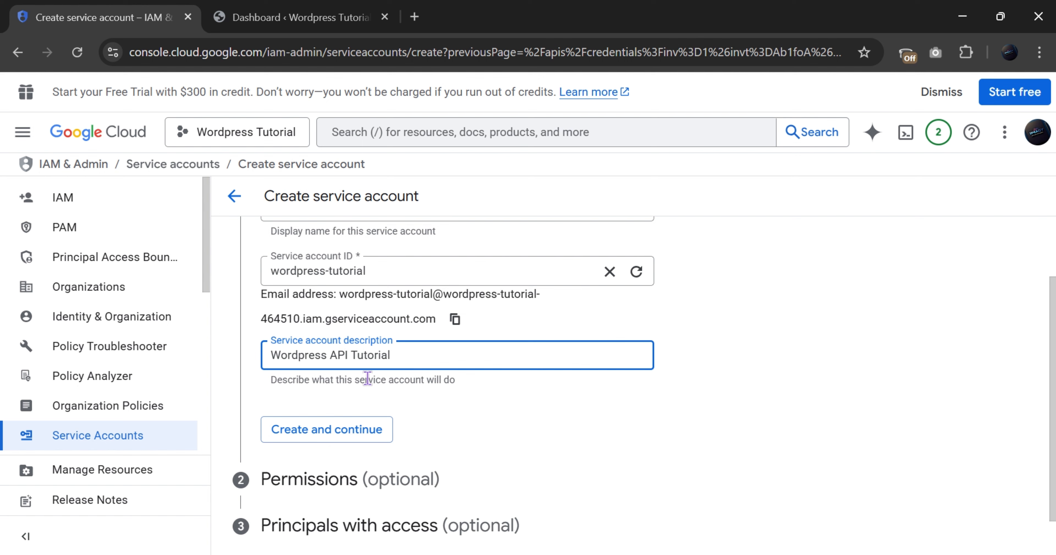
click(301, 434)
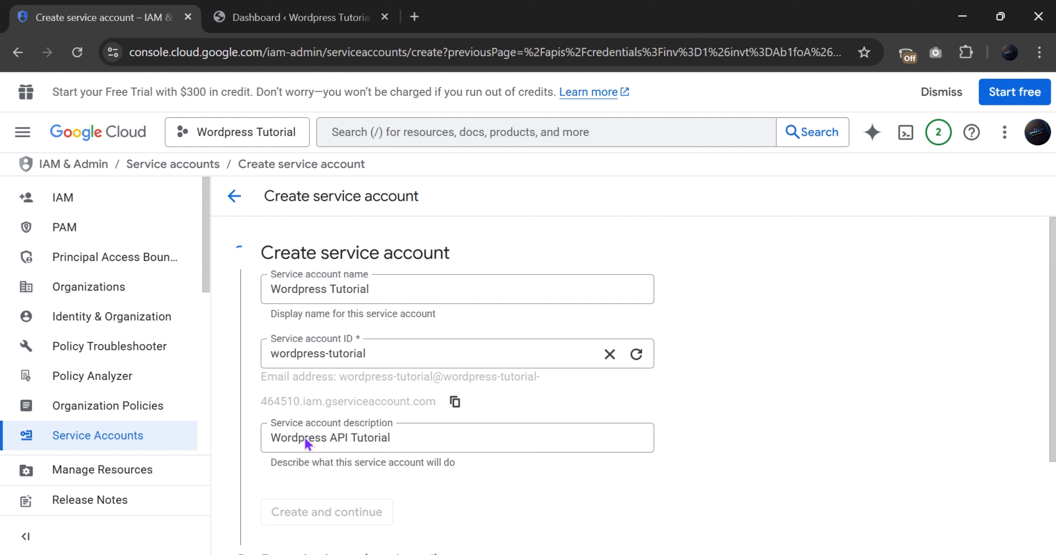
Give the Wordpress Tutorial service account the Owner role and finish its creation
scroll(305, 439, down, 2)
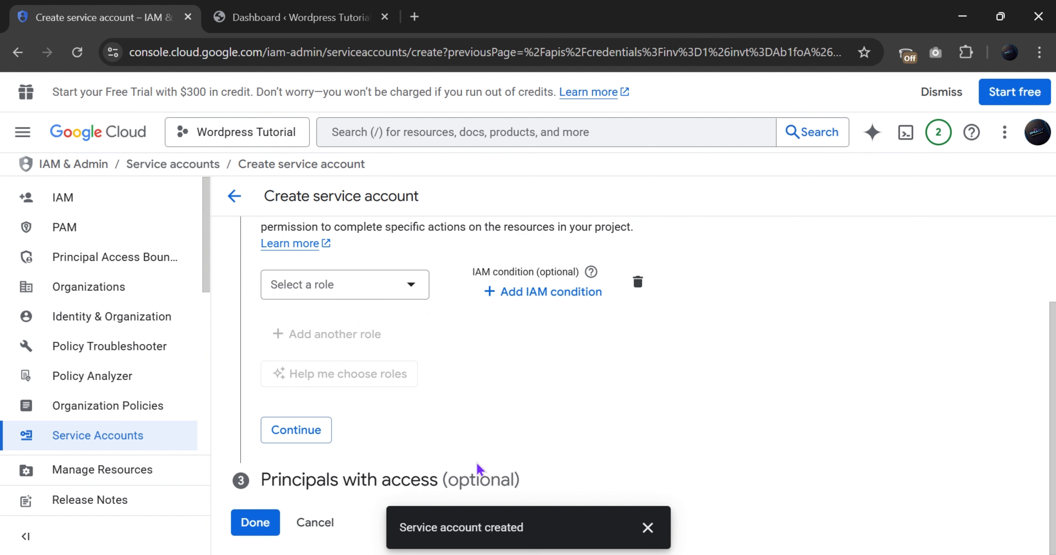
scroll(355, 360, up, 1)
click(353, 371)
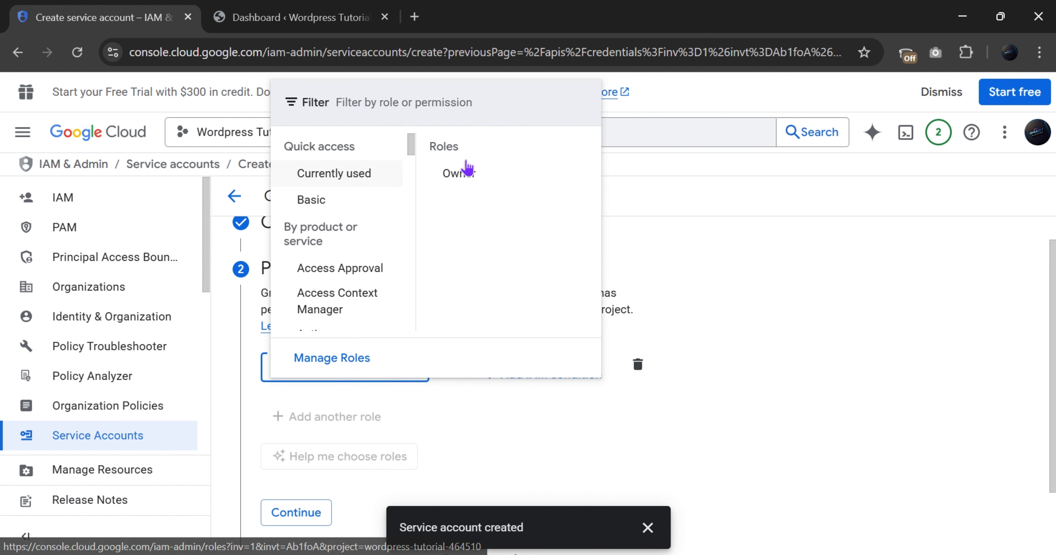
click(482, 174)
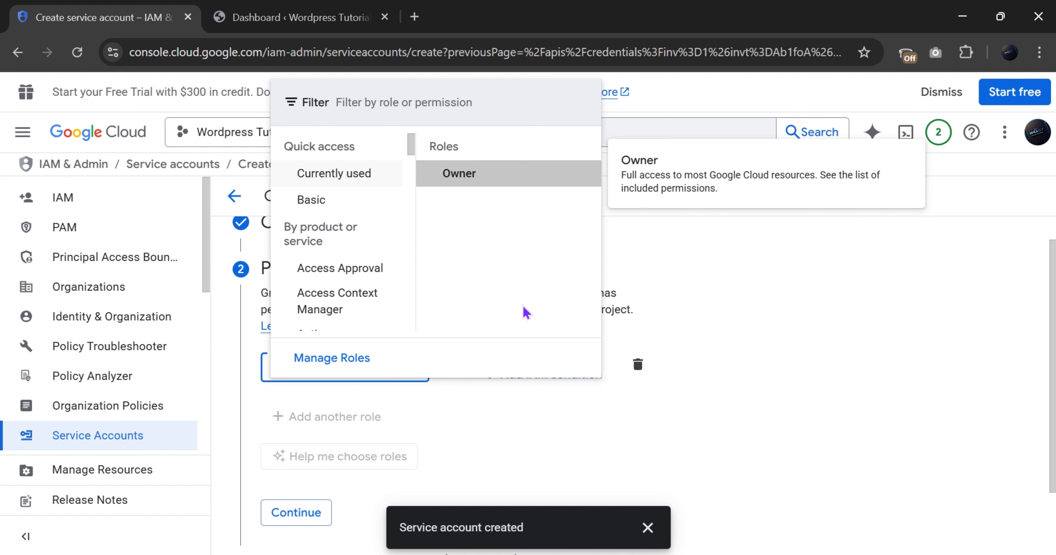
scroll(369, 451, down, 2)
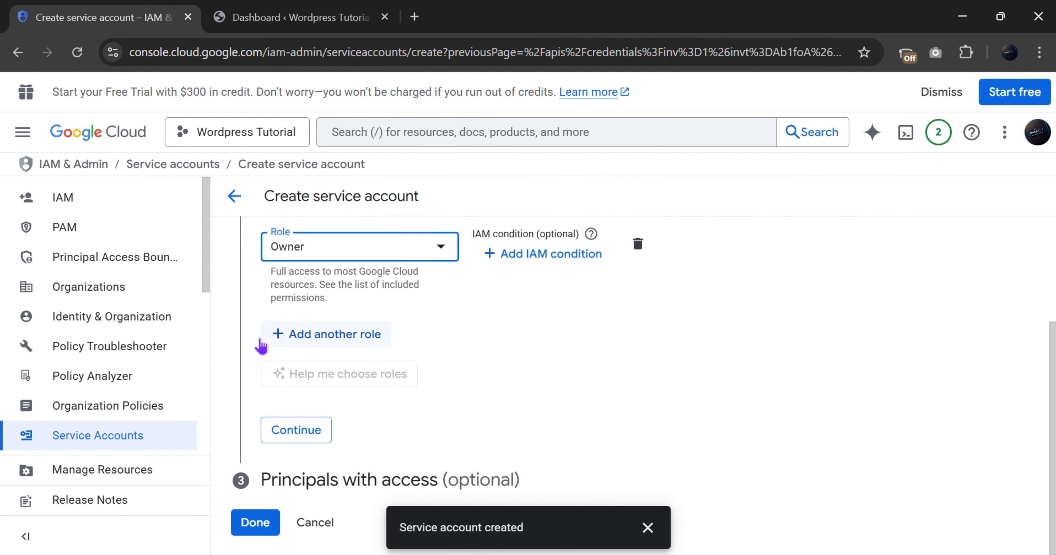
click(288, 431)
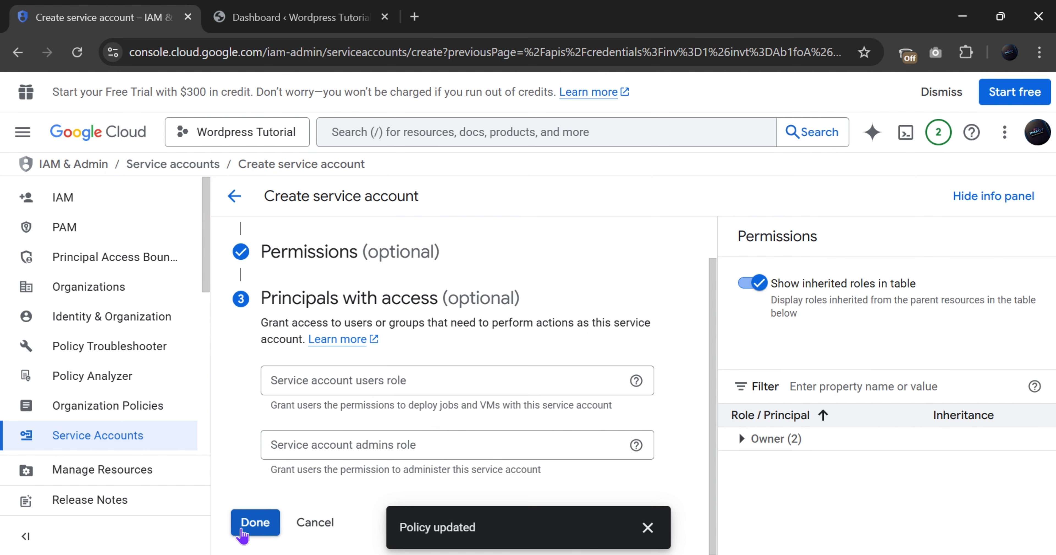
click(255, 523)
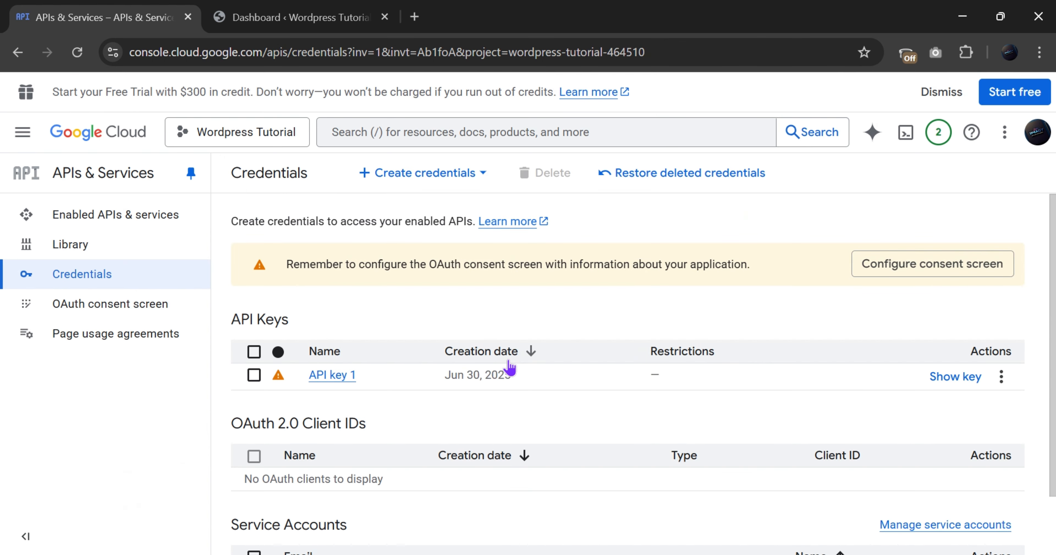
Begin creating an OAuth client ID and go set up the required consent screen
click(438, 176)
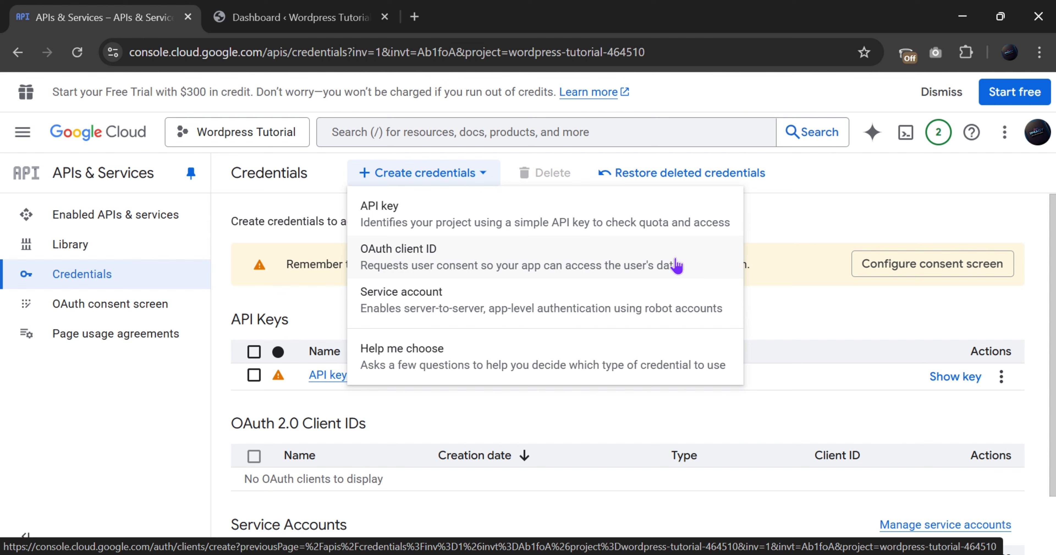
click(559, 276)
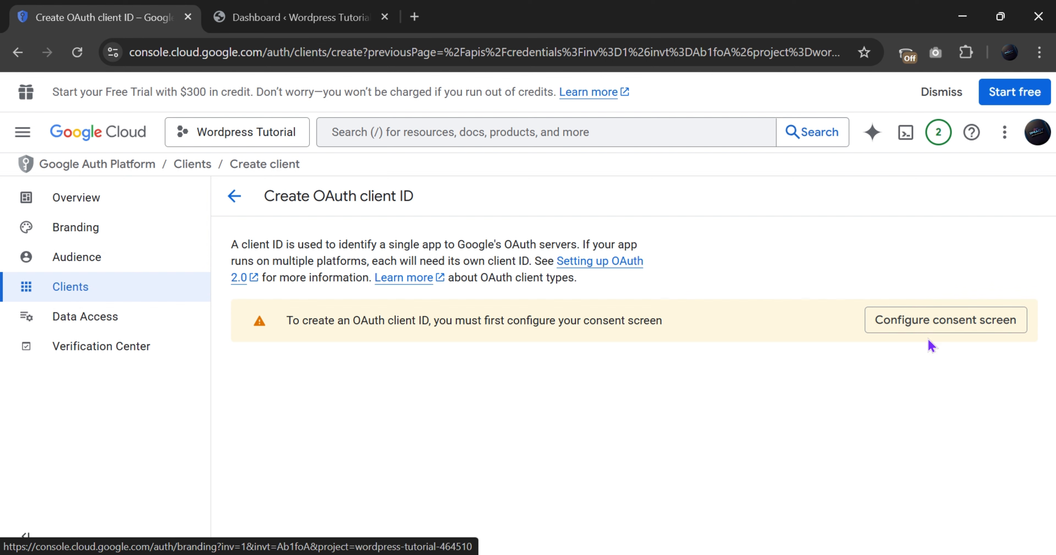
click(936, 324)
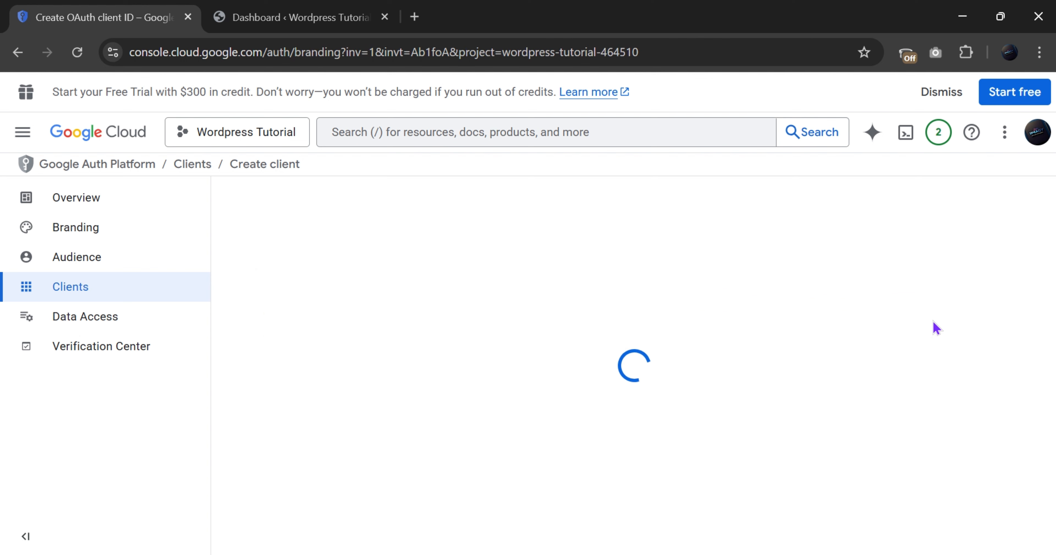
Start Google Auth Platform setup with app name 'Wordpress Tutorial' and the account email for support
scroll(468, 374, down, 2)
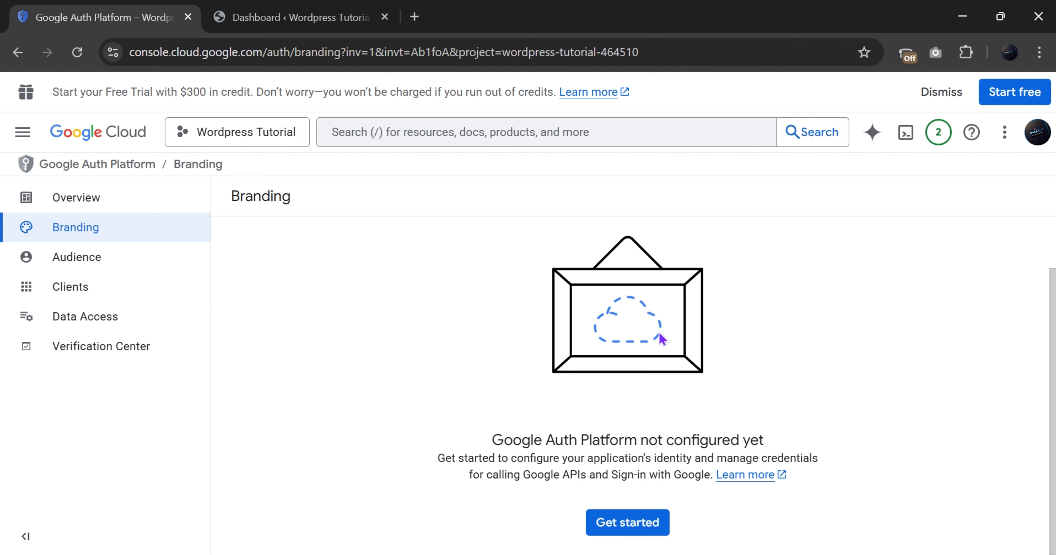
click(618, 530)
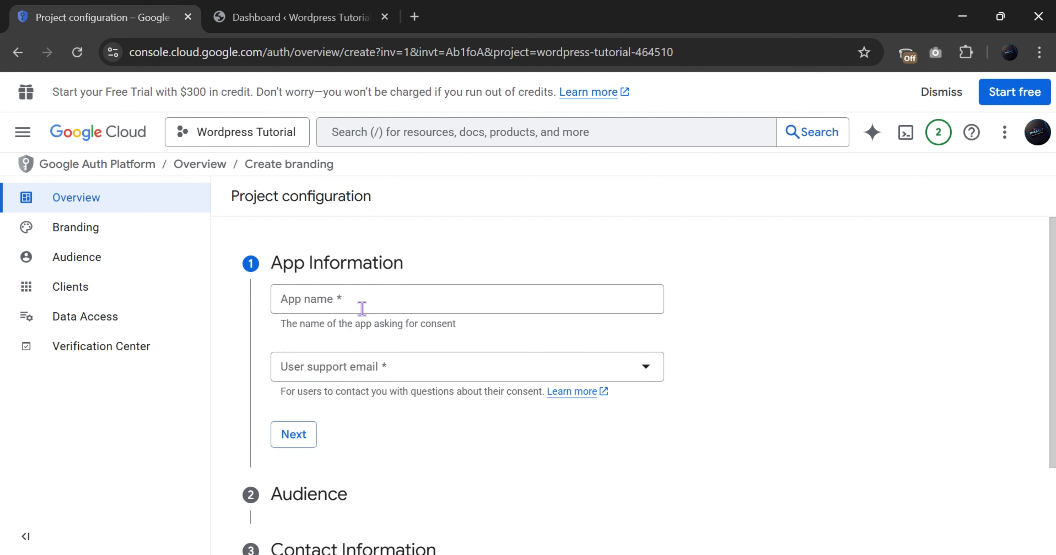
click(362, 308)
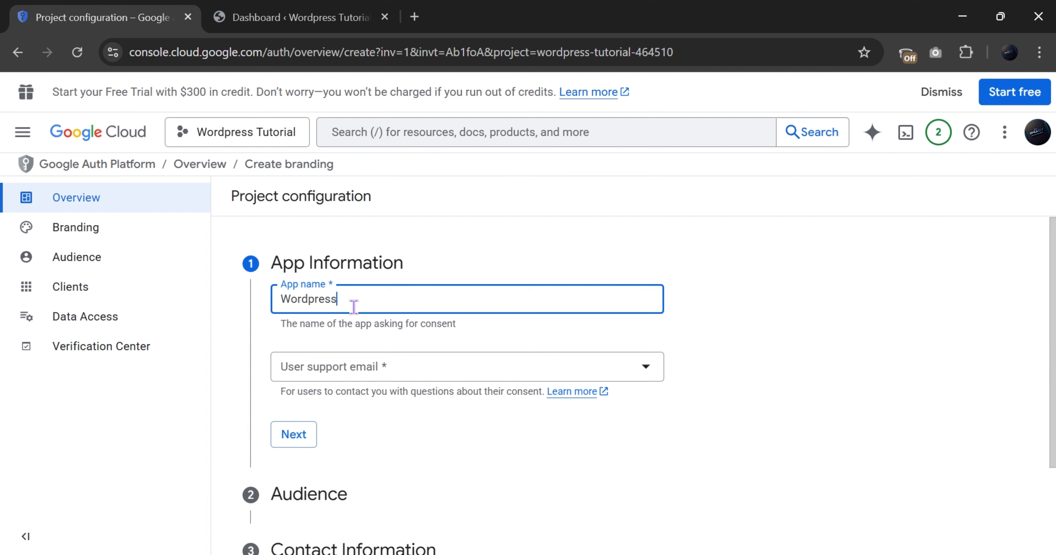
key(Tab)
click(348, 308)
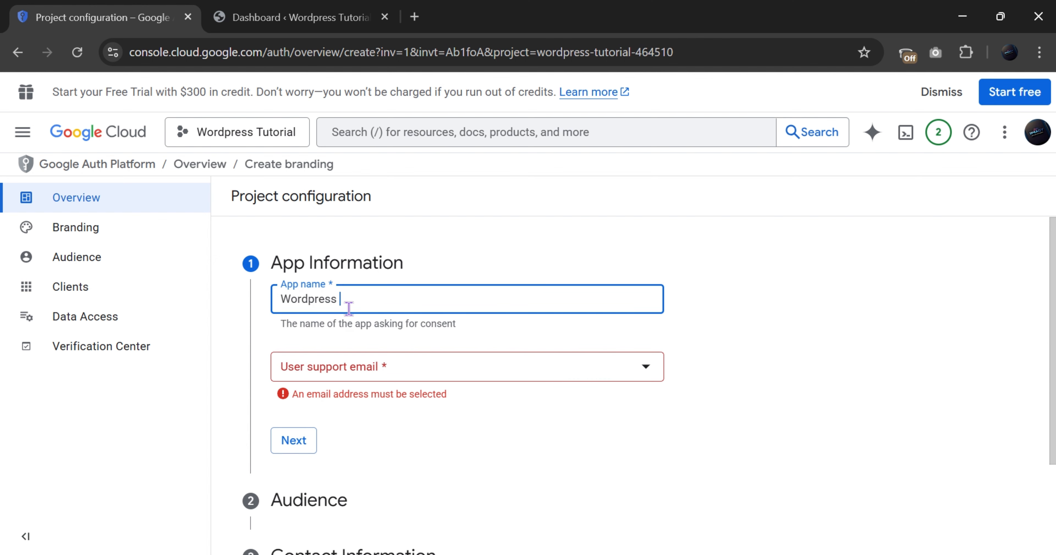
text(5TT)
click(336, 370)
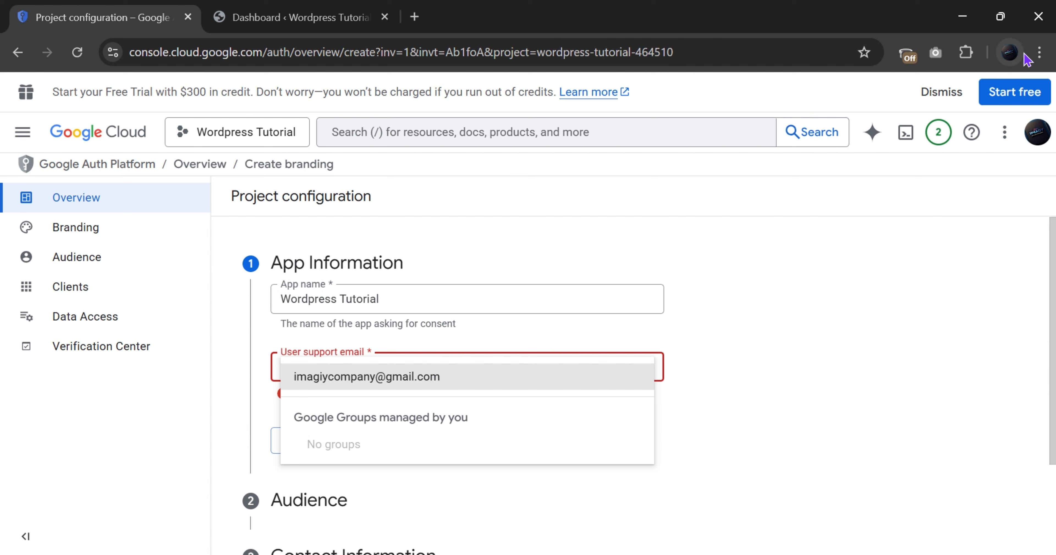
click(330, 383)
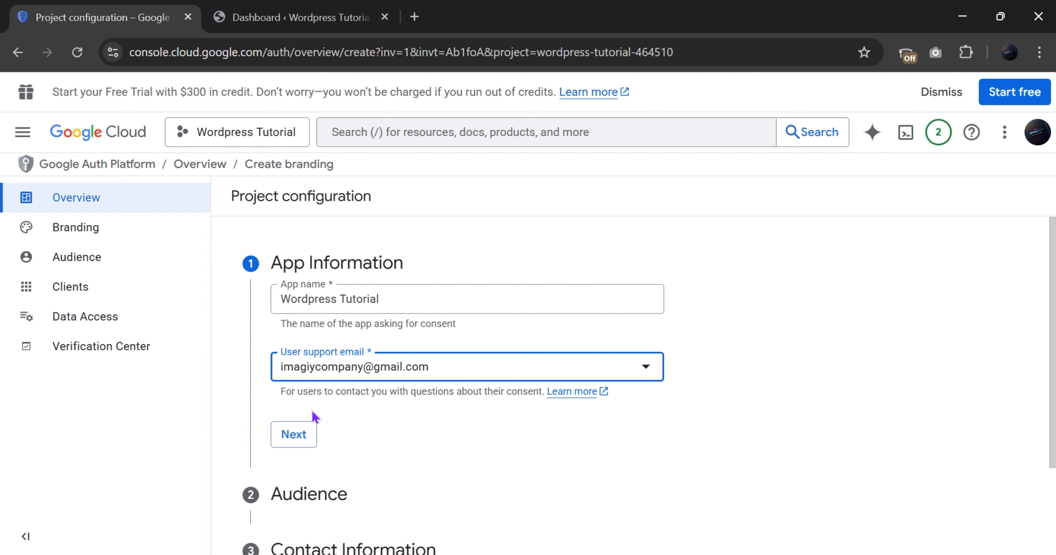
scroll(310, 368, down, 3)
click(308, 321)
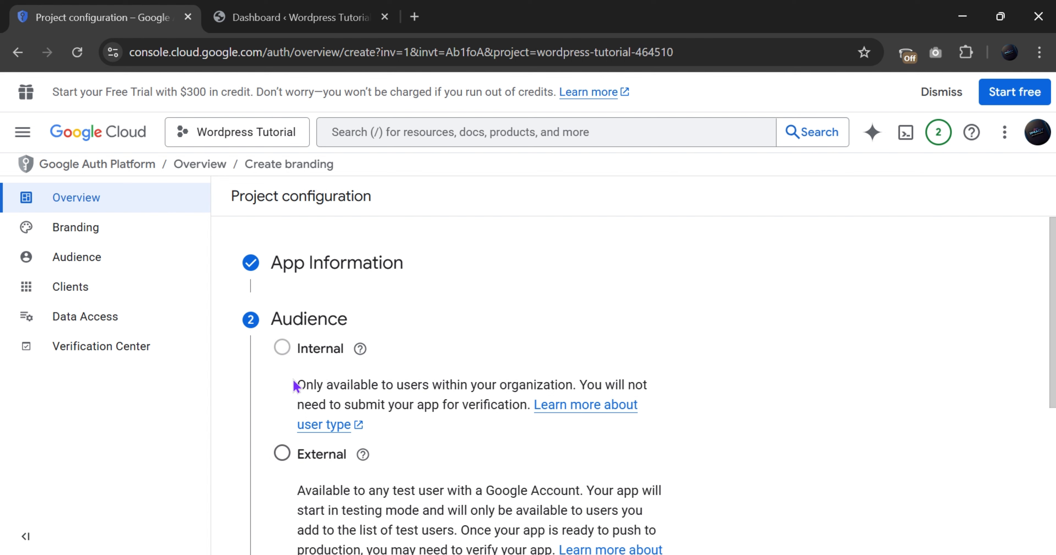
Set the app's audience to External
drag(296, 385, 679, 388)
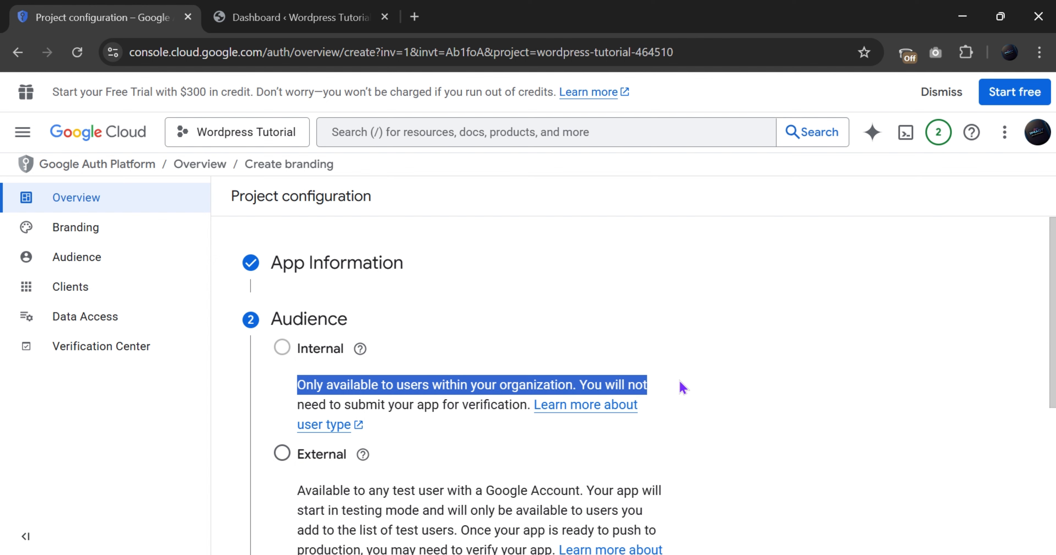
scroll(360, 466, down, 3)
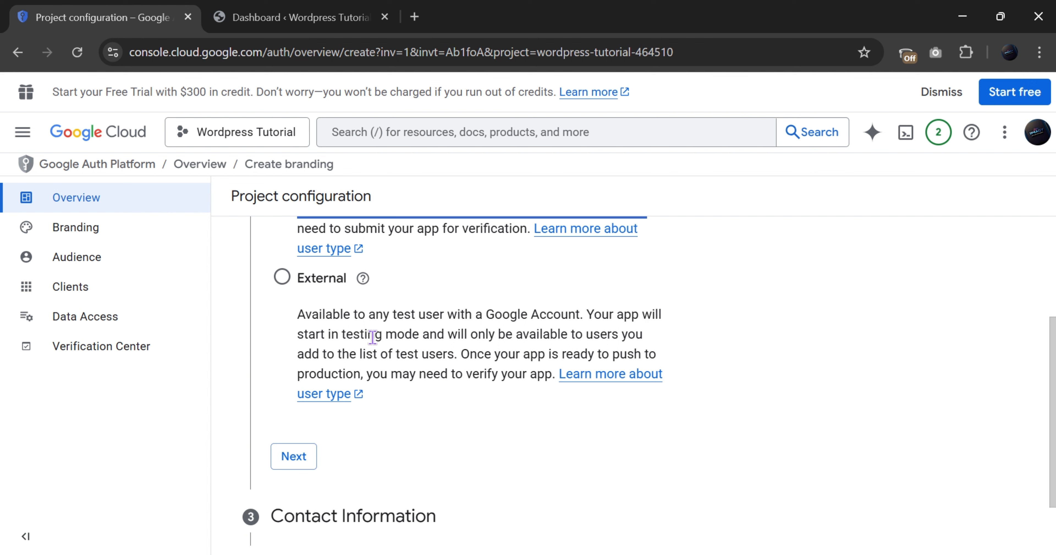
click(282, 278)
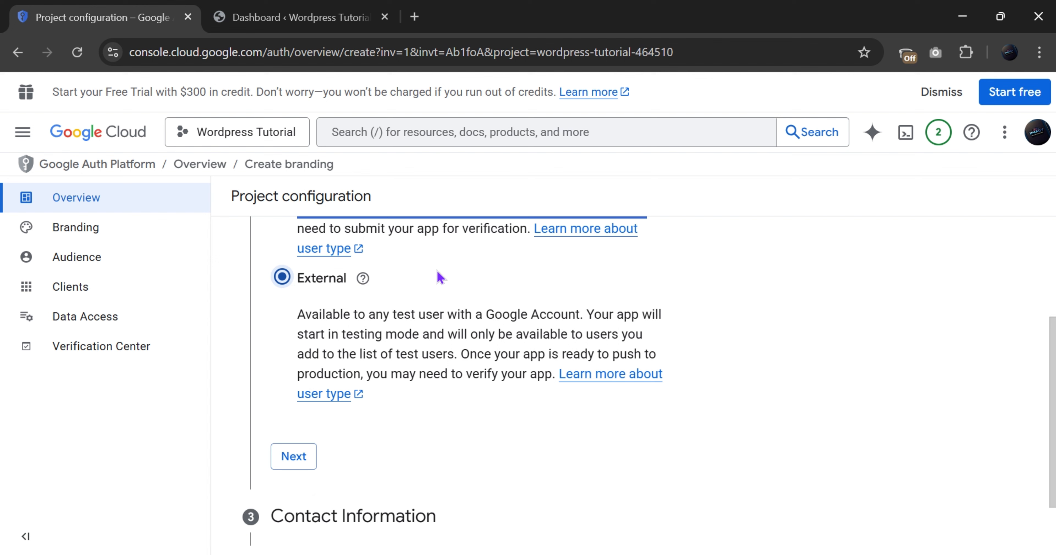
click(309, 461)
Fill in the contact email, accept the user data policy and create the configuration
click(332, 362)
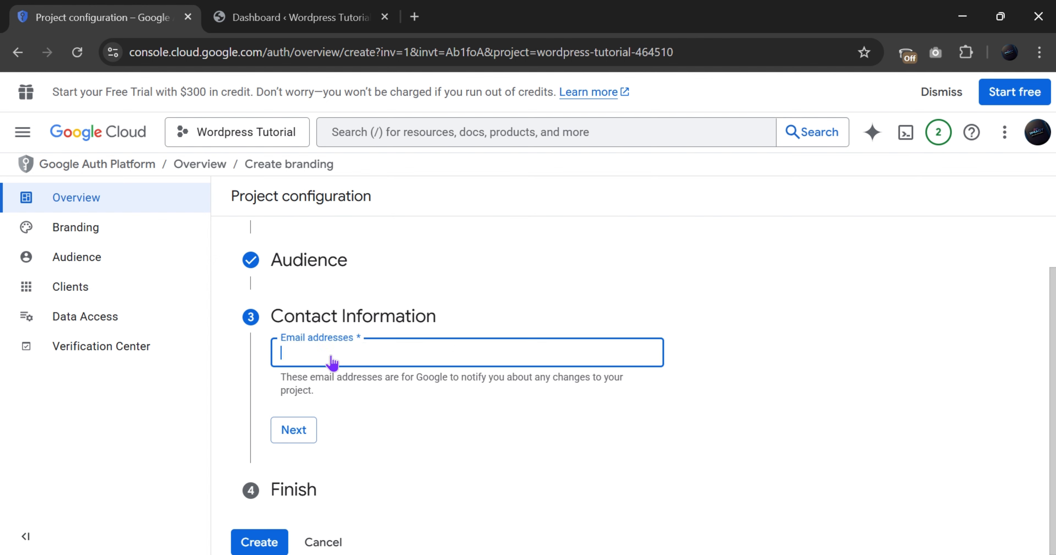
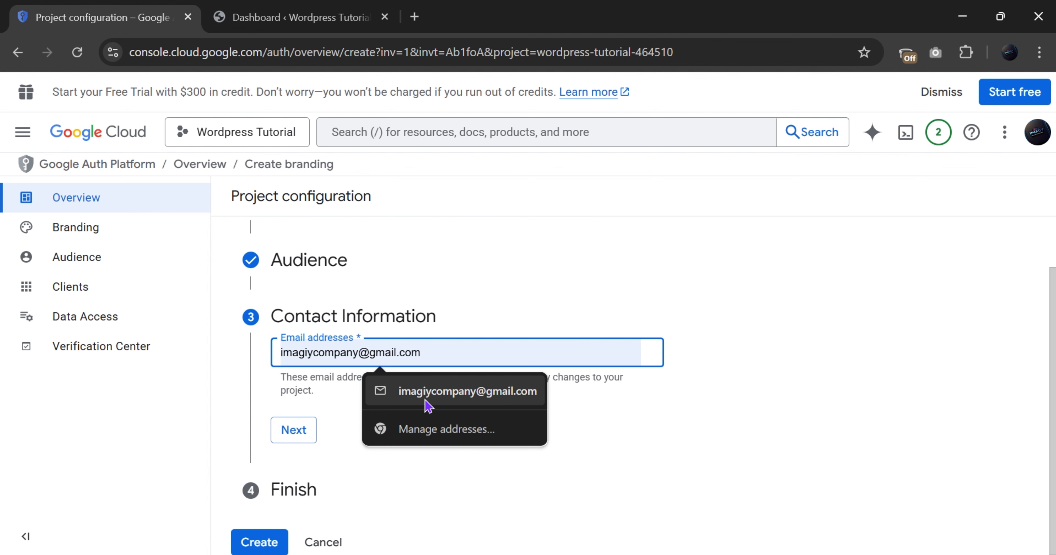
click(427, 403)
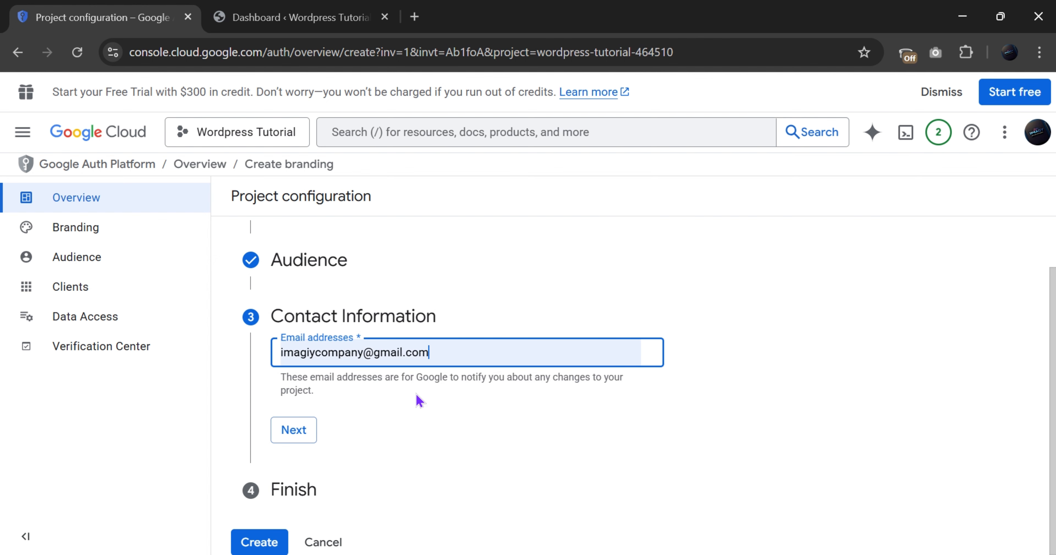
click(286, 437)
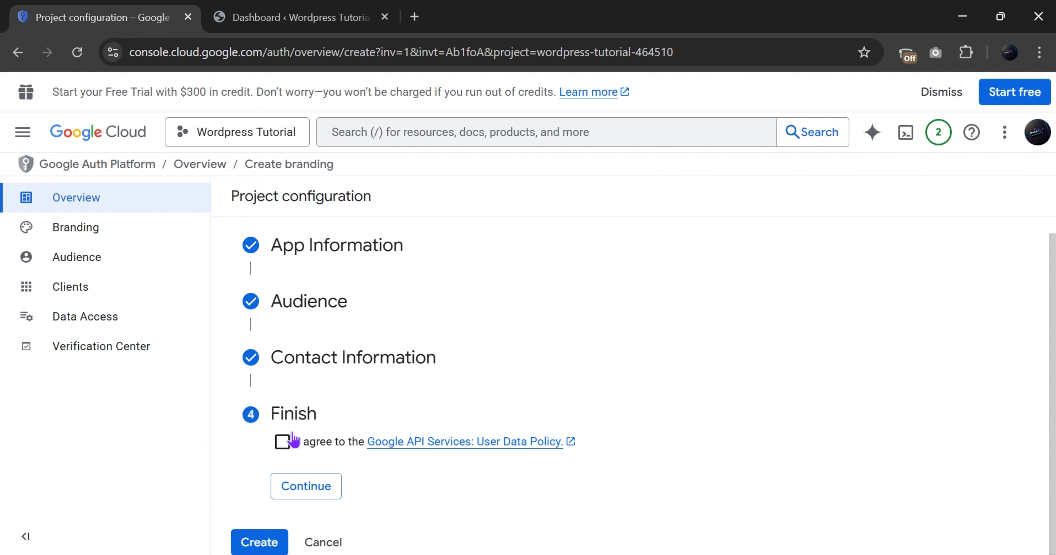
click(282, 442)
click(308, 492)
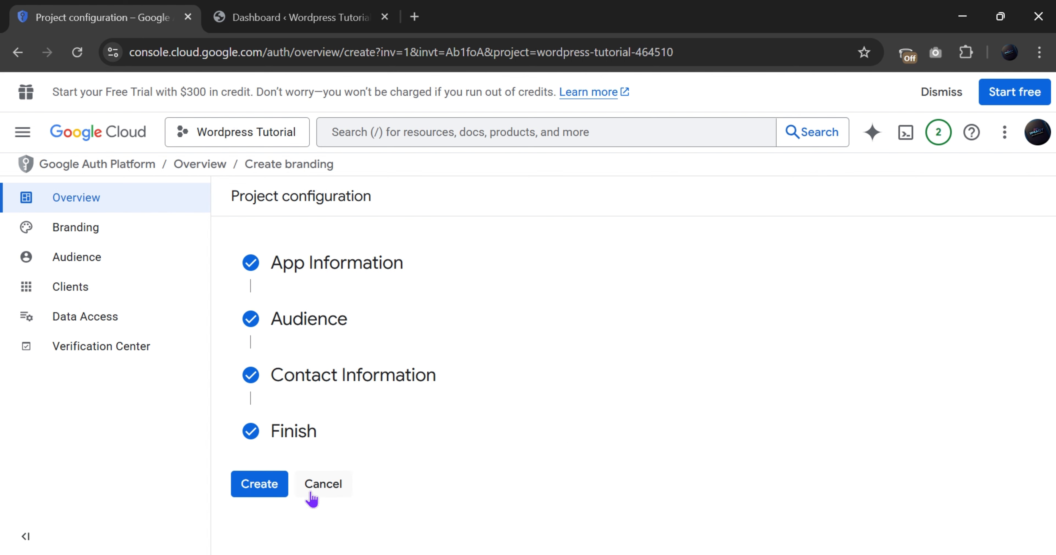
click(259, 484)
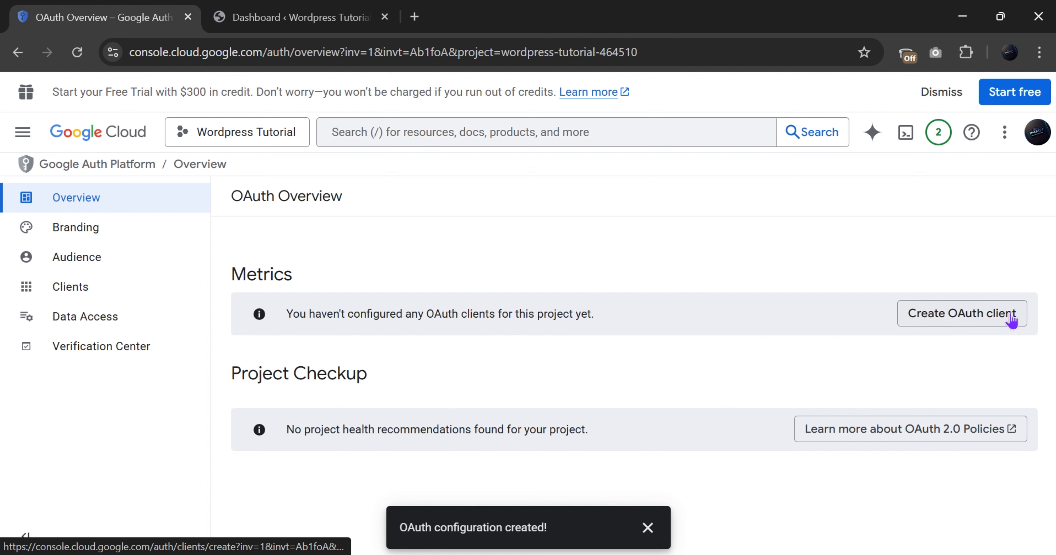
Start a new OAuth client of type Web application named 'Wordpress Tutorial'
click(959, 315)
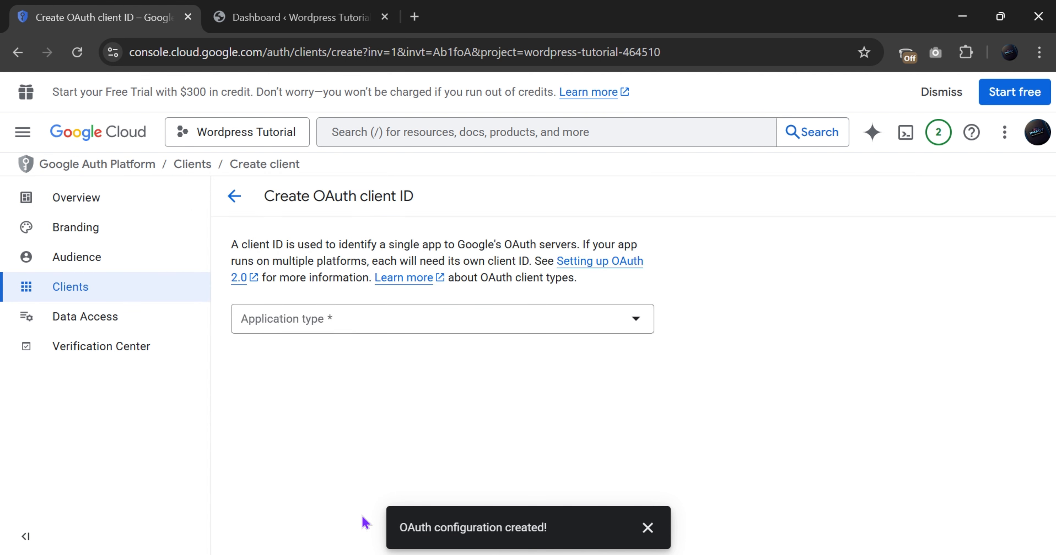
click(357, 322)
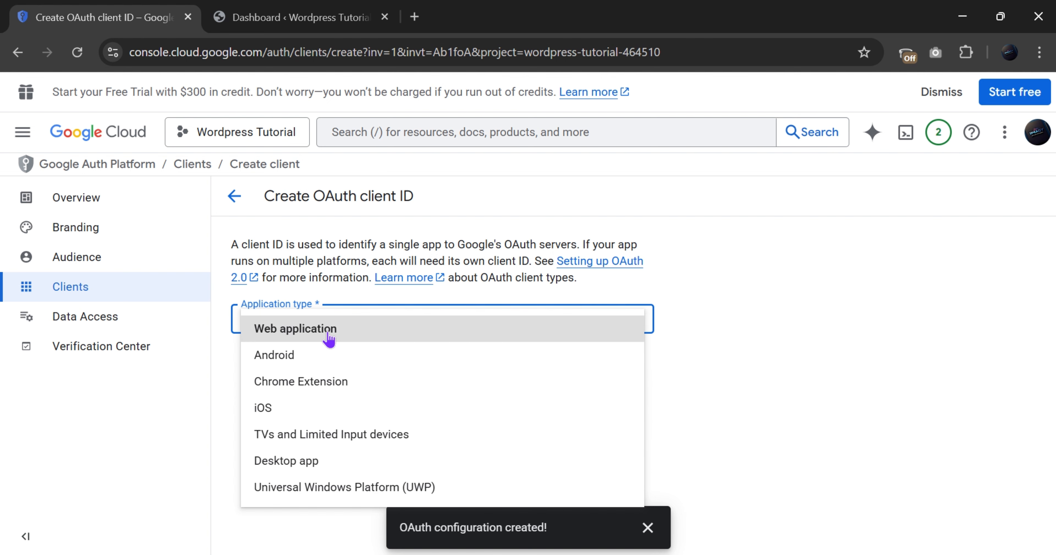
click(269, 331)
click(282, 374)
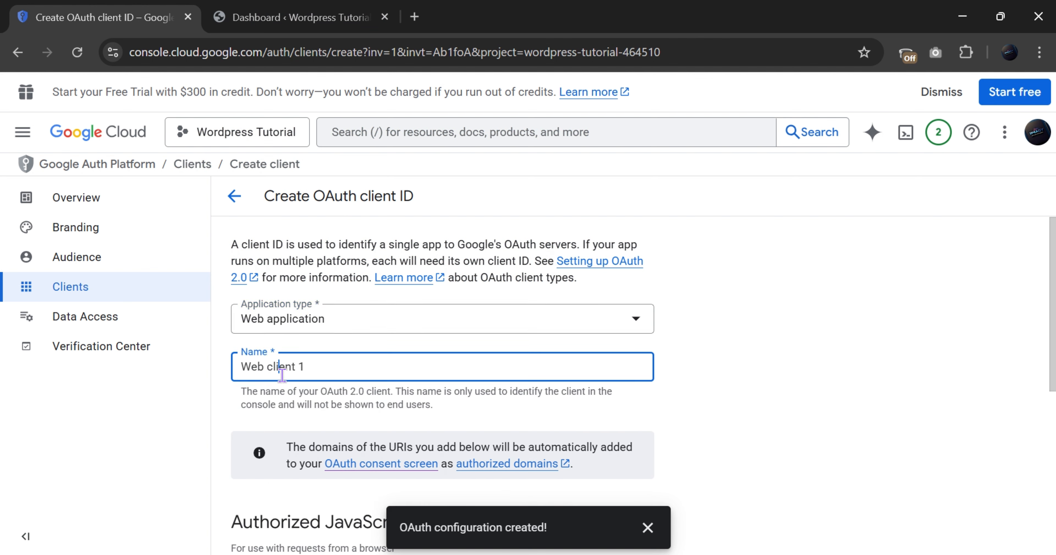
key(ctrl+a)
text(W)
scroll(282, 374, down, 5)
scroll(283, 383, up, 3)
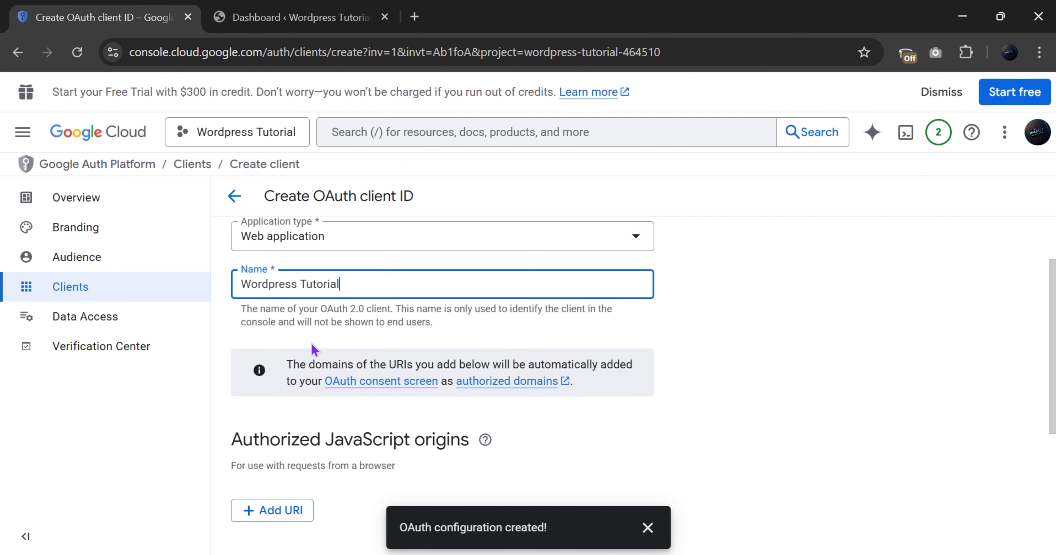
scroll(332, 361, down, 2)
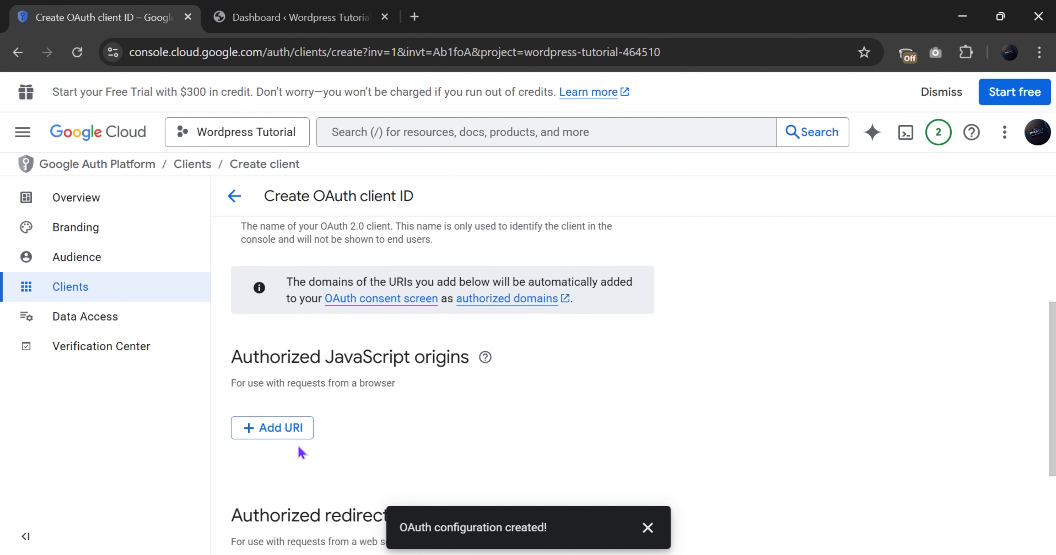
click(269, 438)
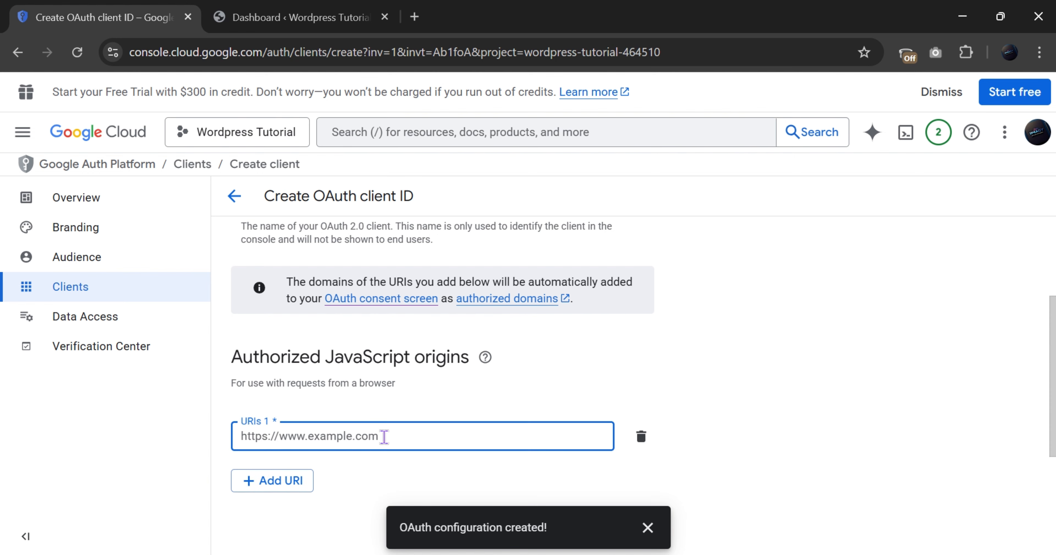
click(271, 15)
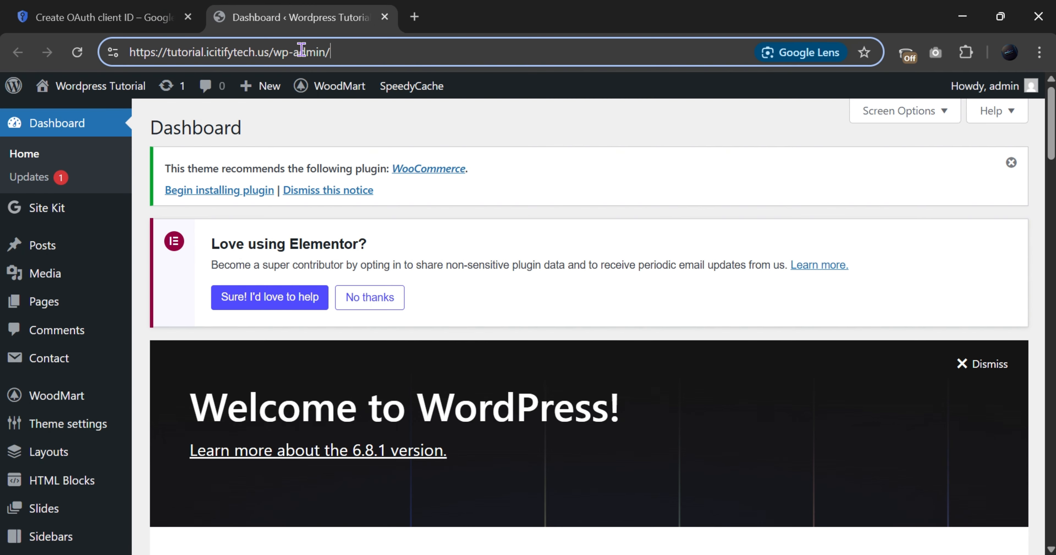
drag(268, 52, 2, 65)
key(ctrl+c)
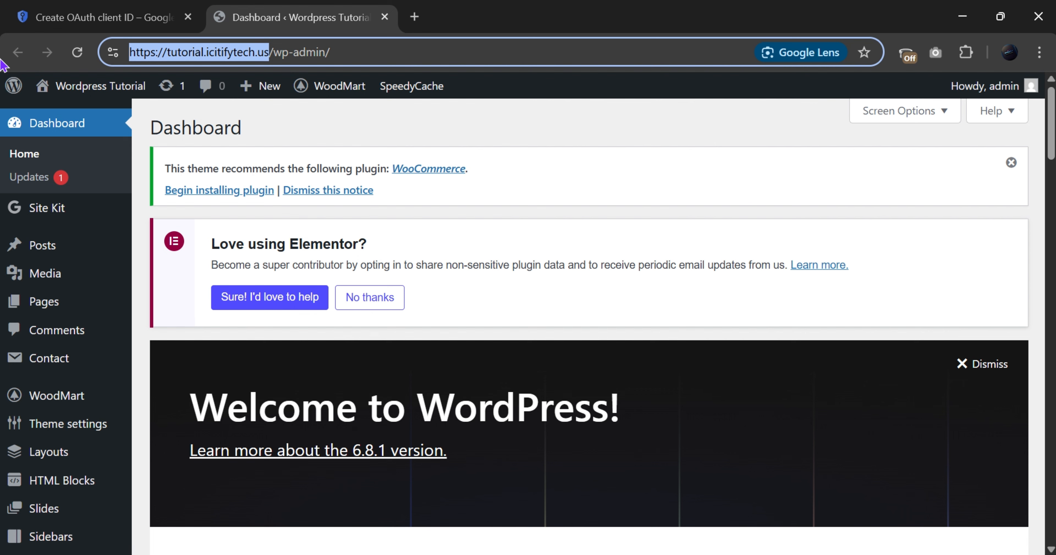
click(103, 17)
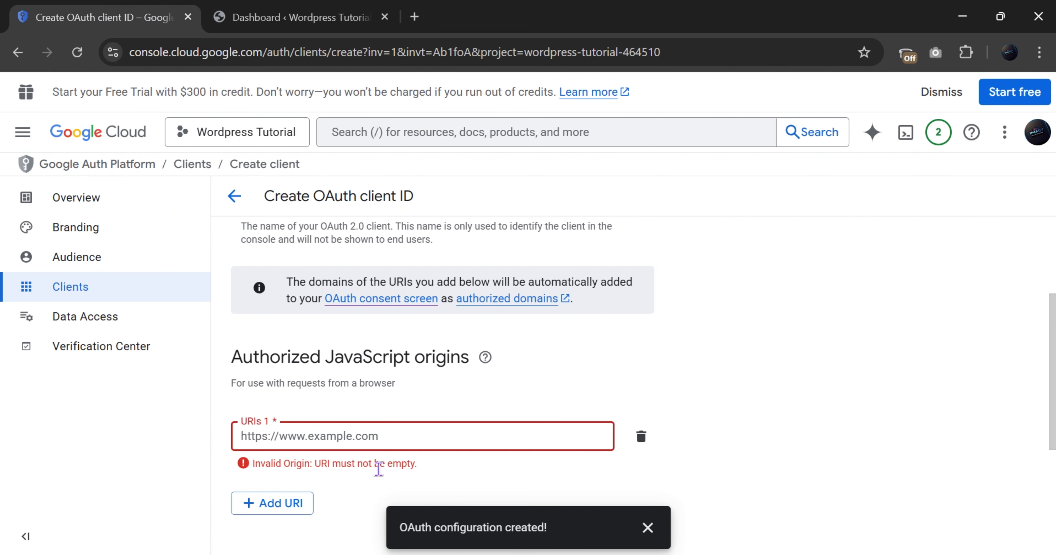
key(ctrl+v)
key(BackSpace)
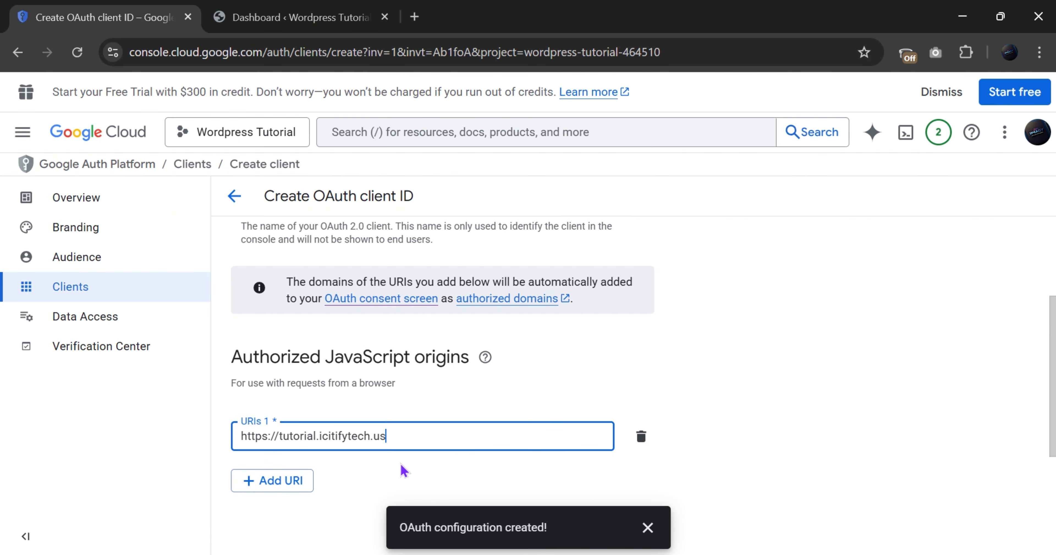
scroll(399, 462, down, 1)
scroll(323, 479, down, 4)
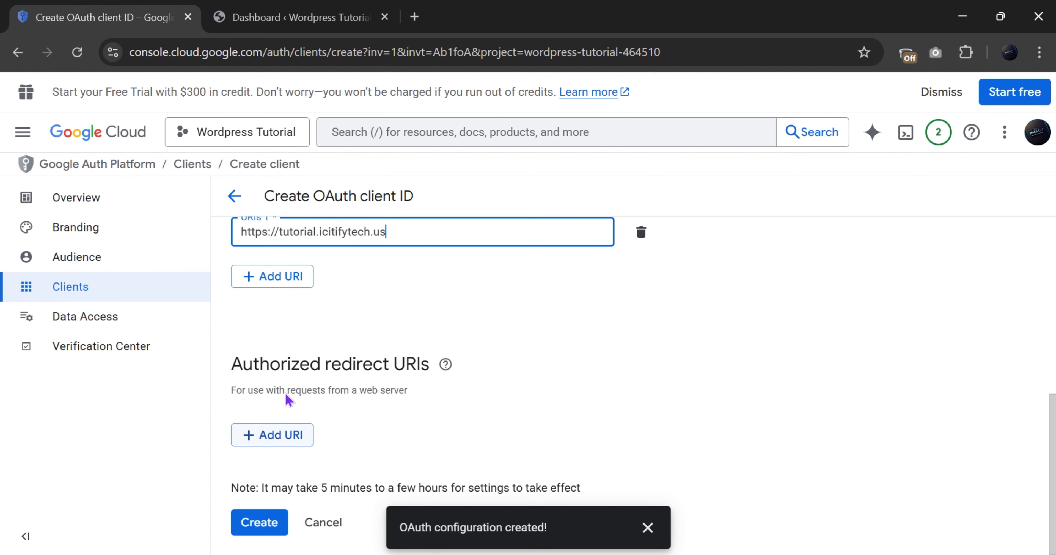
Add the same site address as a redirect URI and create the client
click(283, 436)
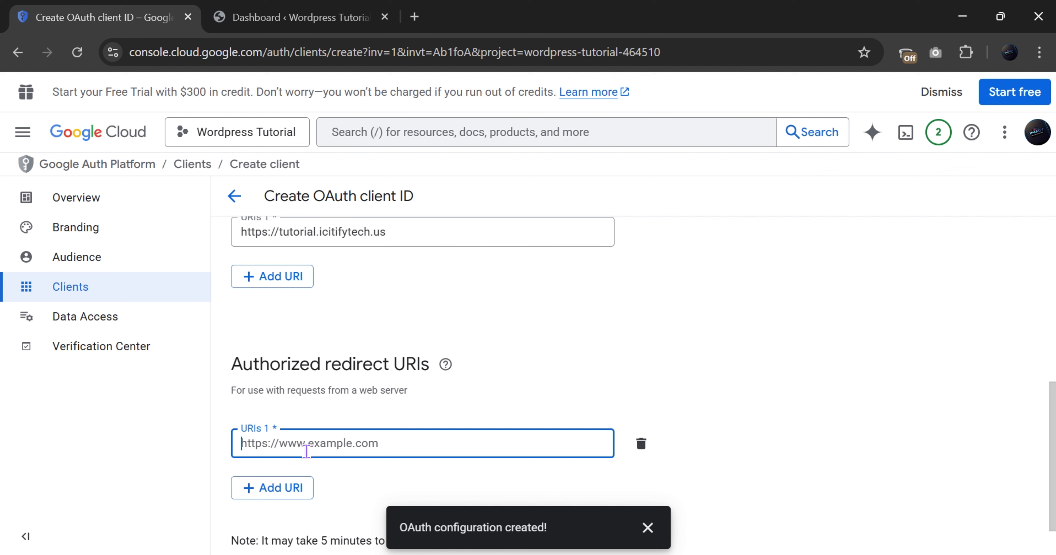
key(ctrl+v)
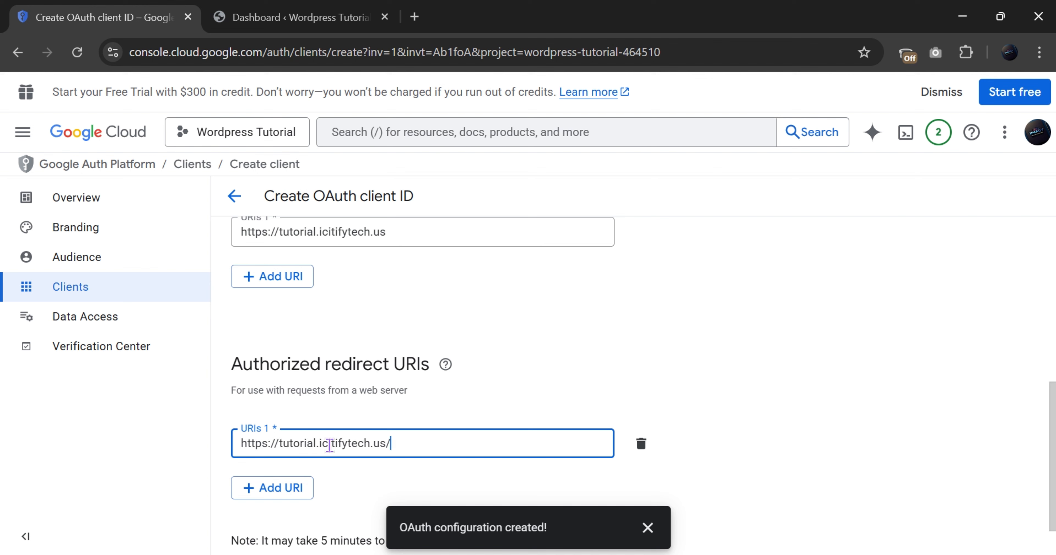
scroll(330, 444, down, 1)
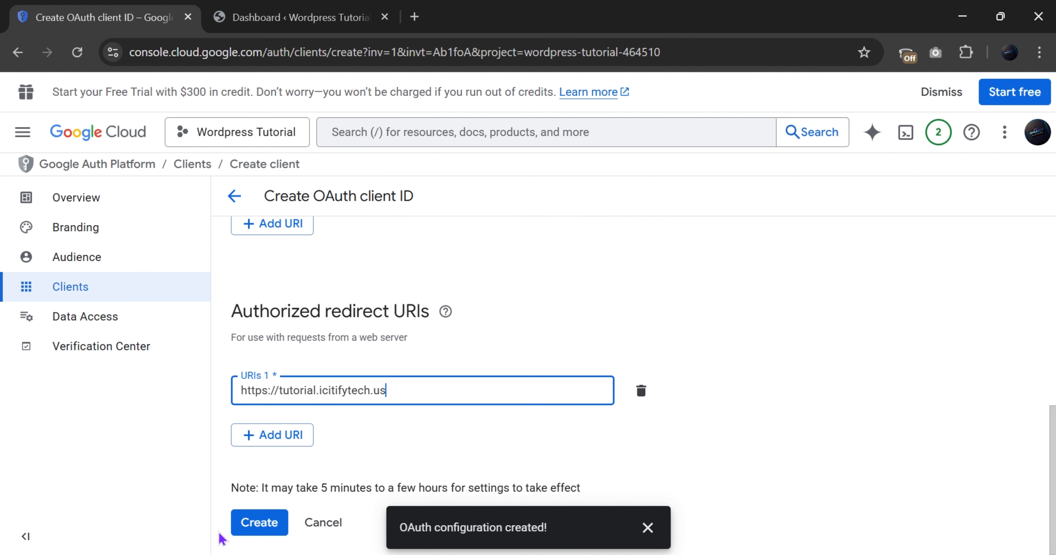
click(254, 526)
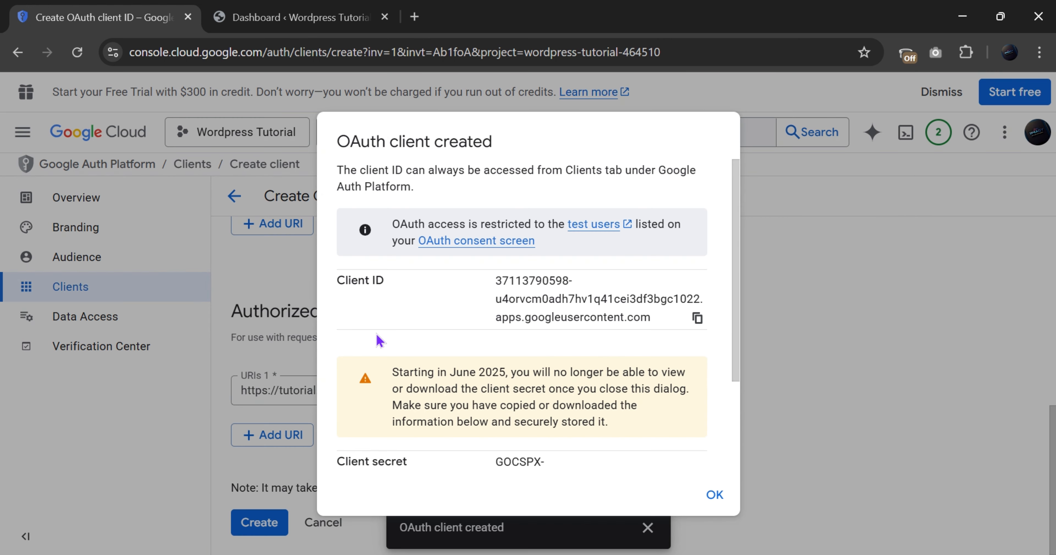
Open the Wordpress Tutorial client's details and review its redirect URI and secret
scroll(376, 334, down, 3)
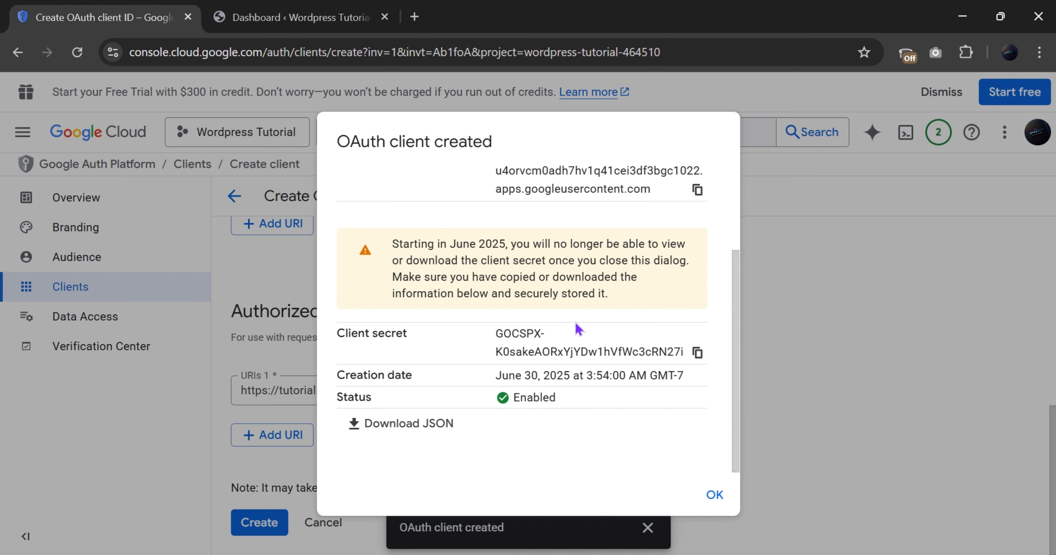
scroll(480, 403, up, 3)
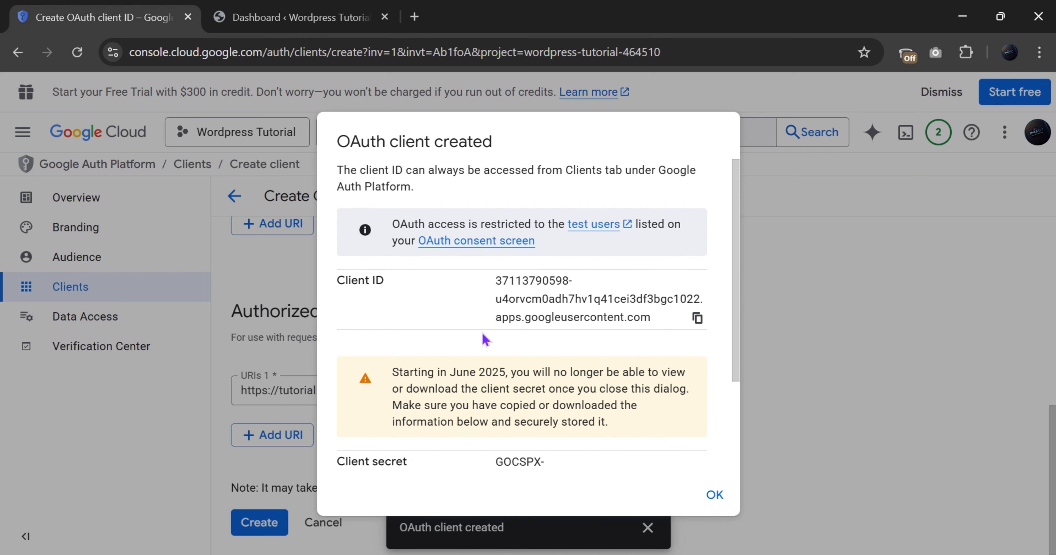
scroll(485, 340, down, 3)
scroll(486, 340, up, 3)
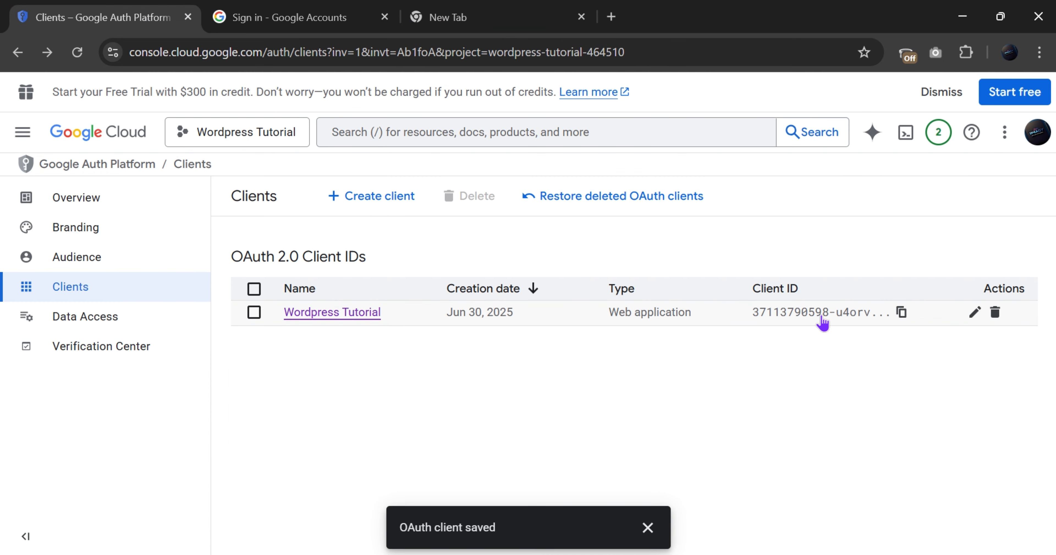
click(821, 319)
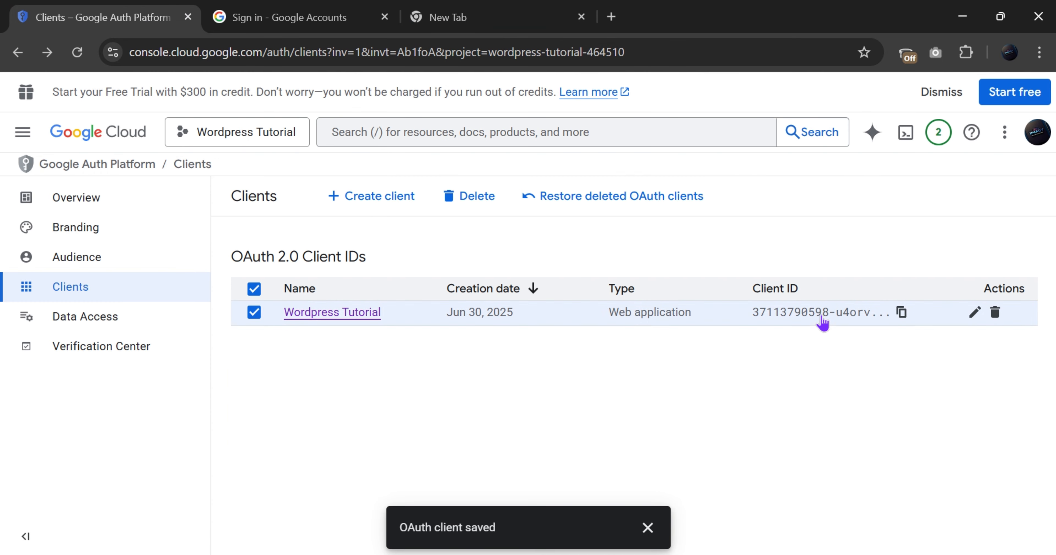
click(318, 318)
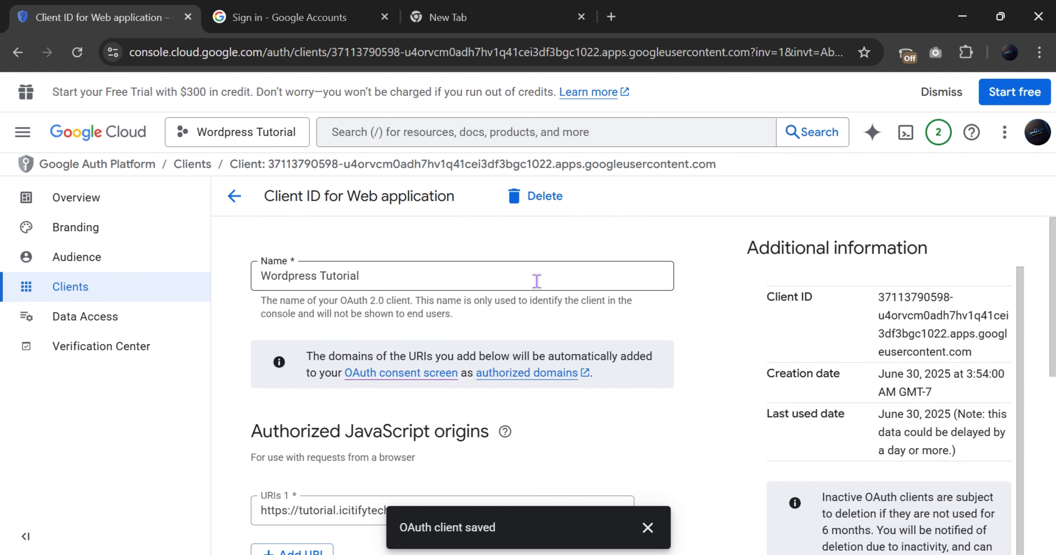
scroll(536, 281, down, 4)
scroll(869, 331, down, 5)
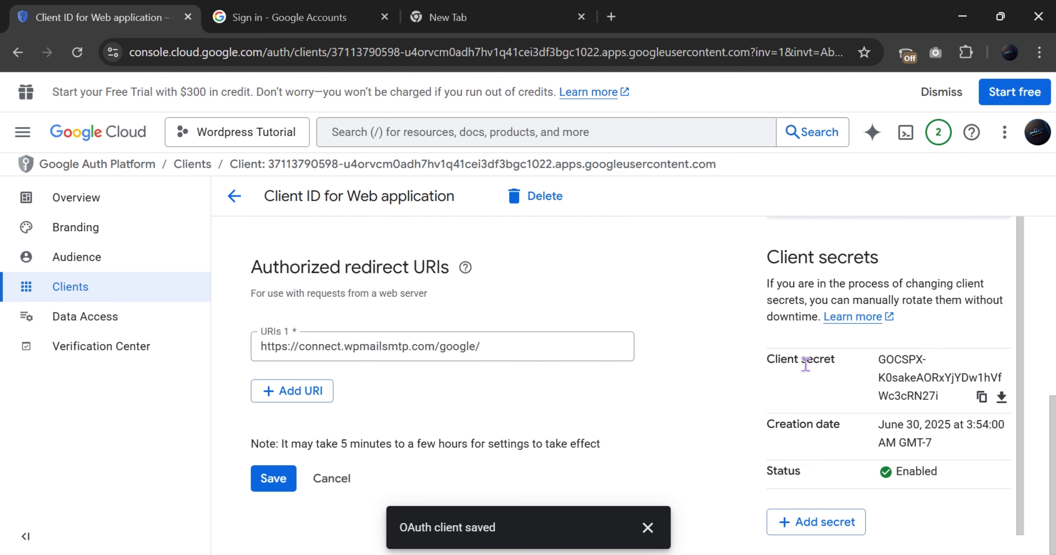
scroll(530, 372, up, 13)
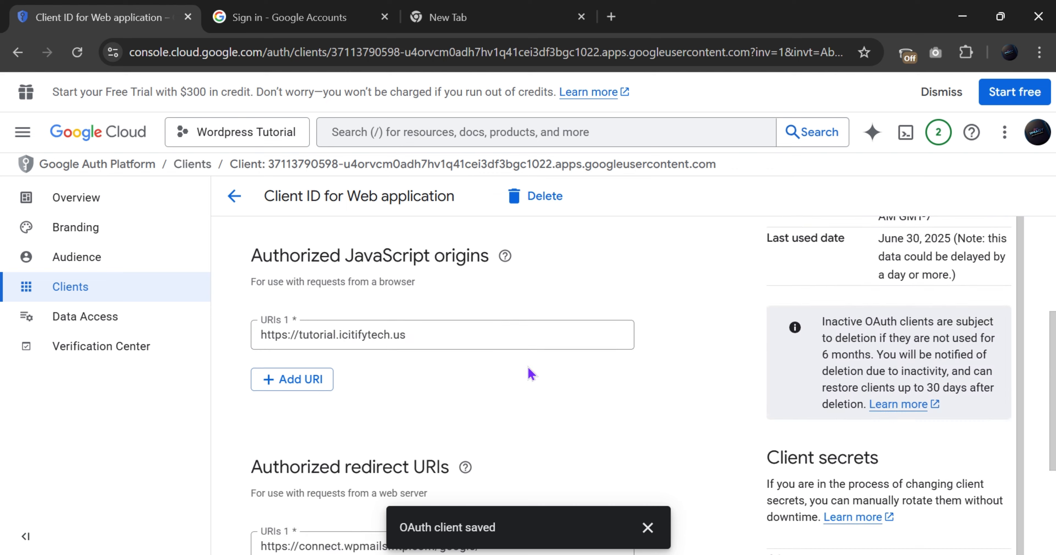
Open the app's Branding settings and check the verification status note
click(47, 236)
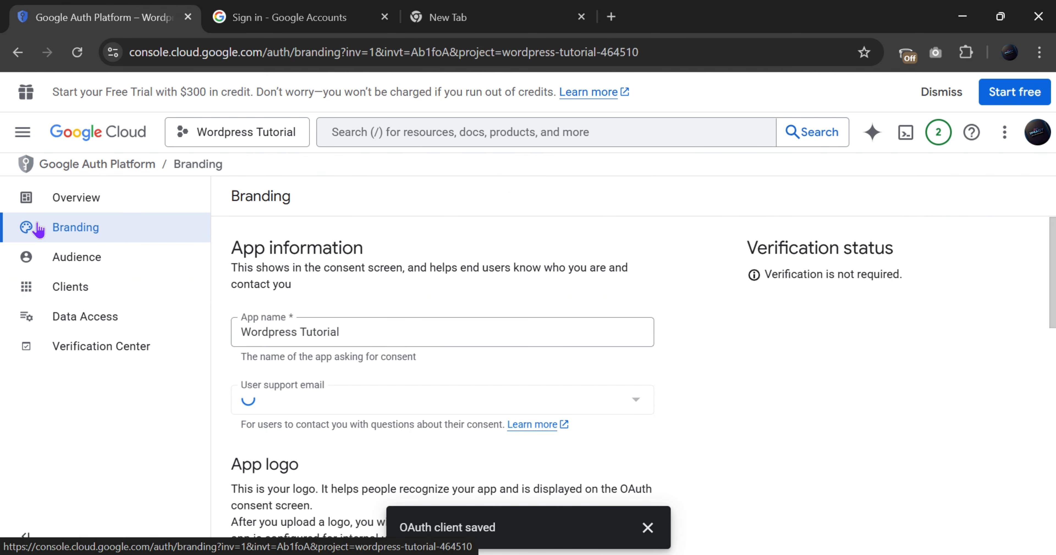
triple_click(858, 273)
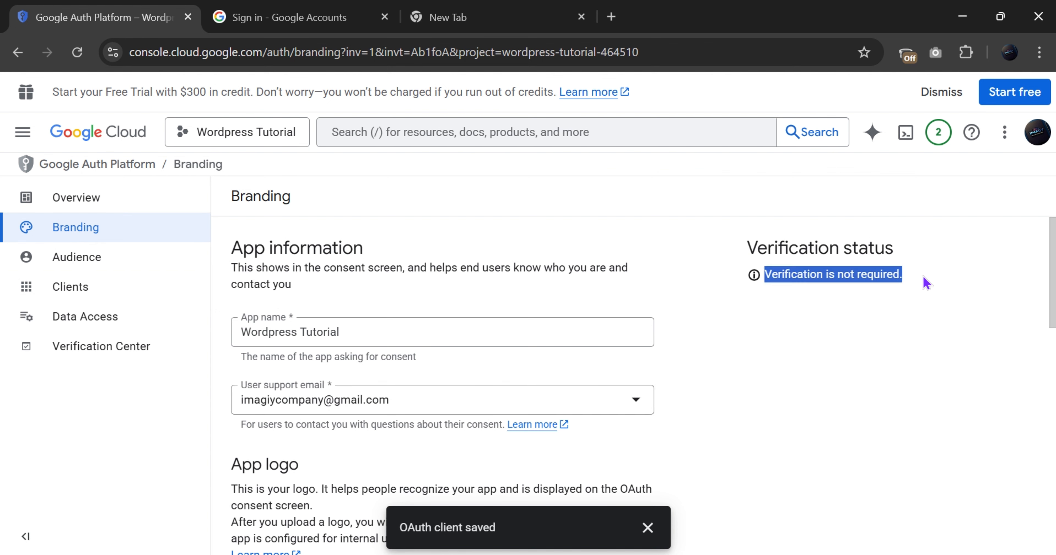
click(925, 283)
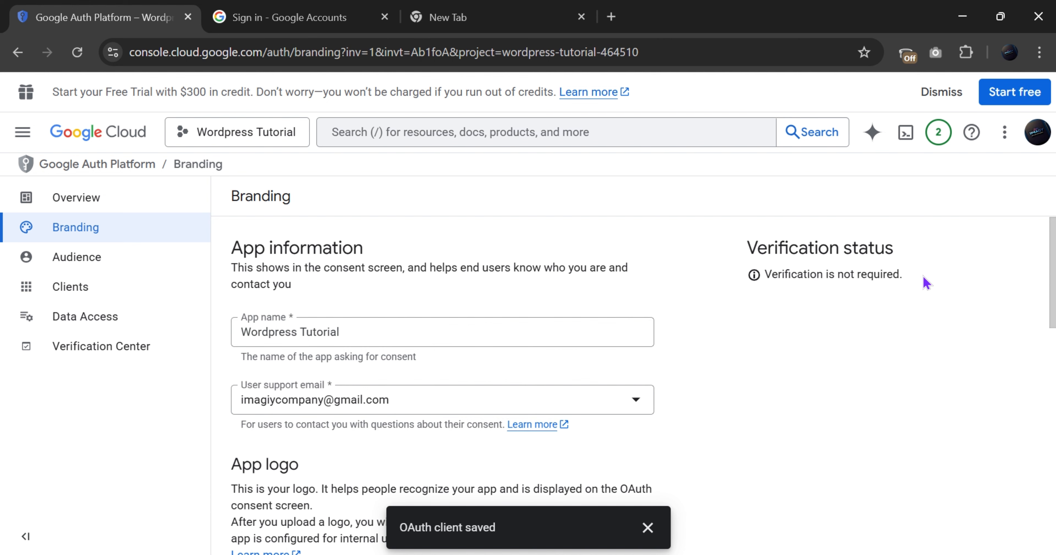
scroll(408, 380, down, 8)
scroll(401, 372, up, 3)
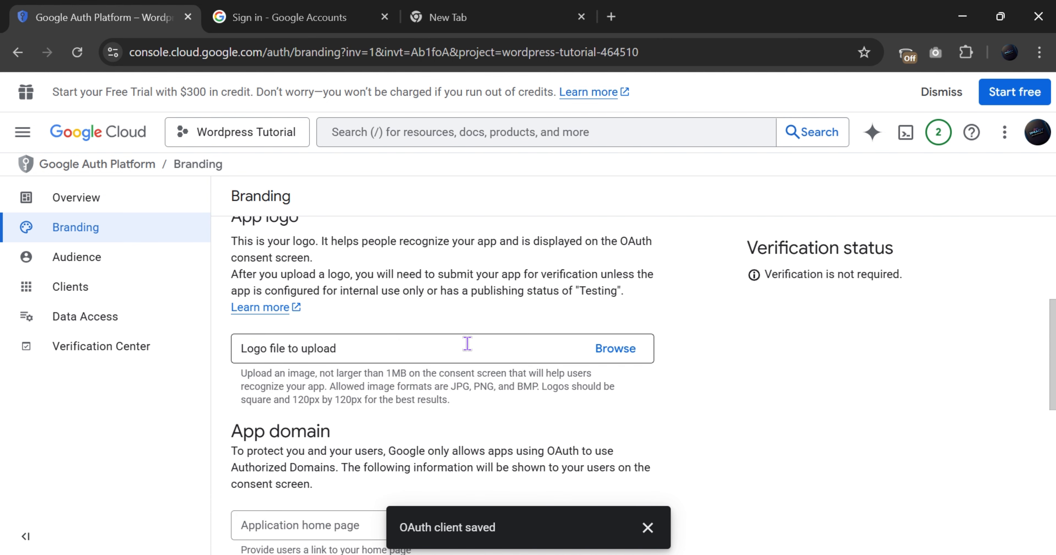
Upload images.png from Downloads as the app logo
click(599, 359)
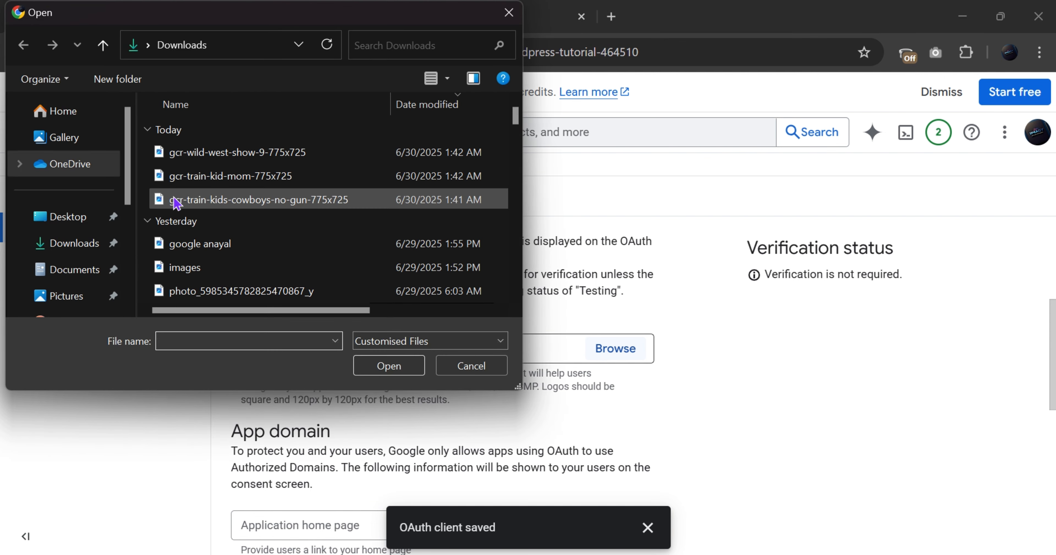
scroll(221, 196, down, 5)
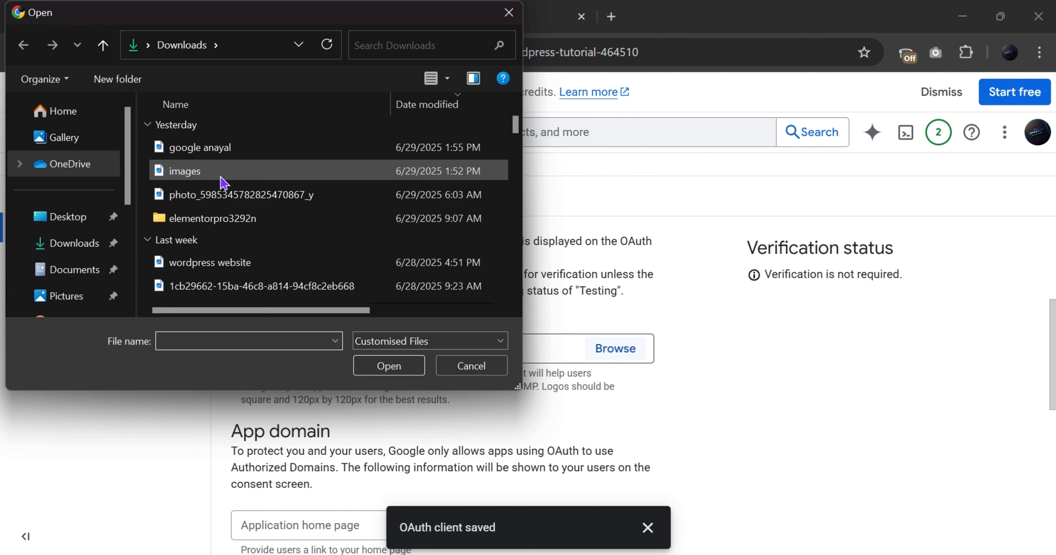
click(217, 173)
click(365, 365)
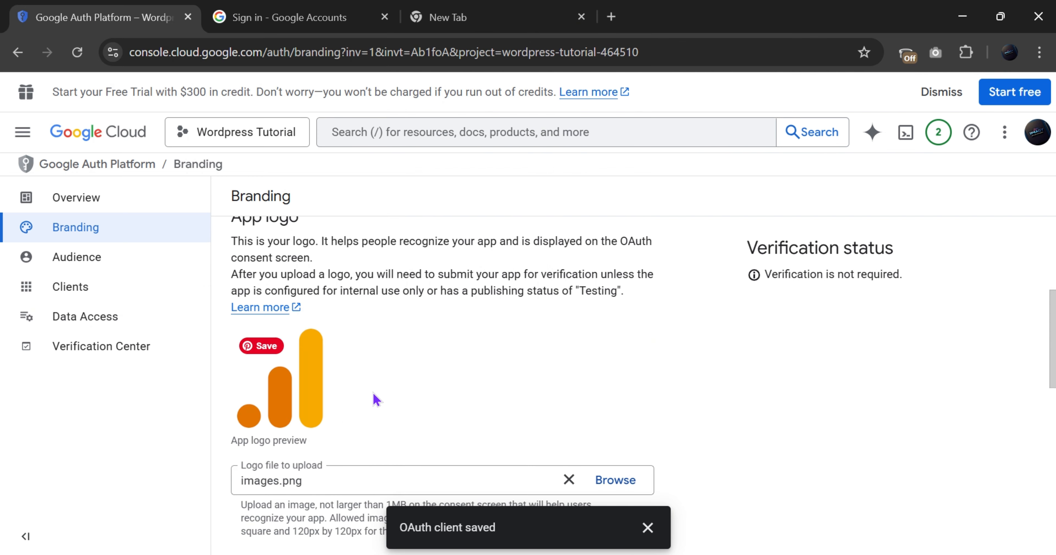
scroll(373, 398, down, 8)
scroll(353, 333, up, 2)
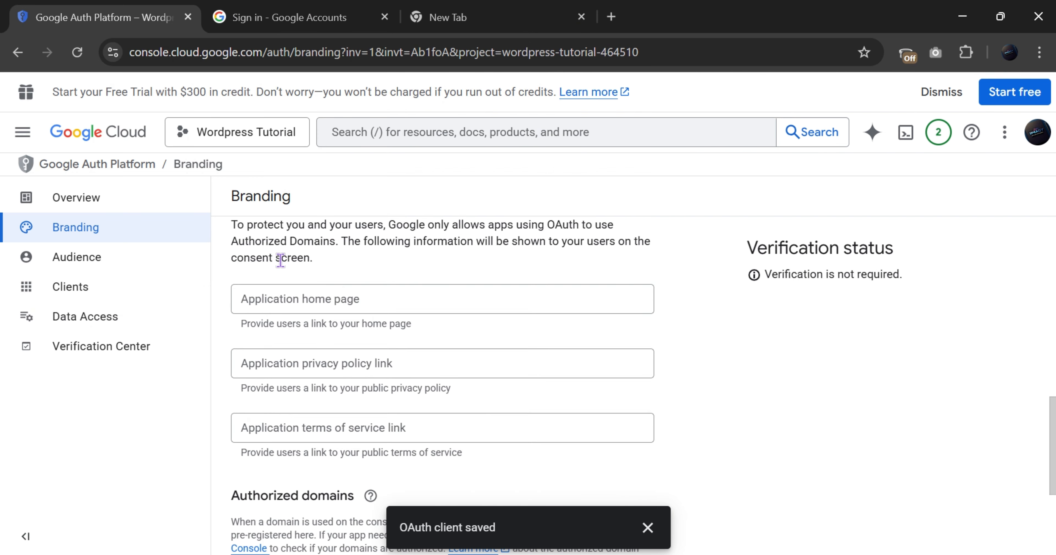
click(272, 332)
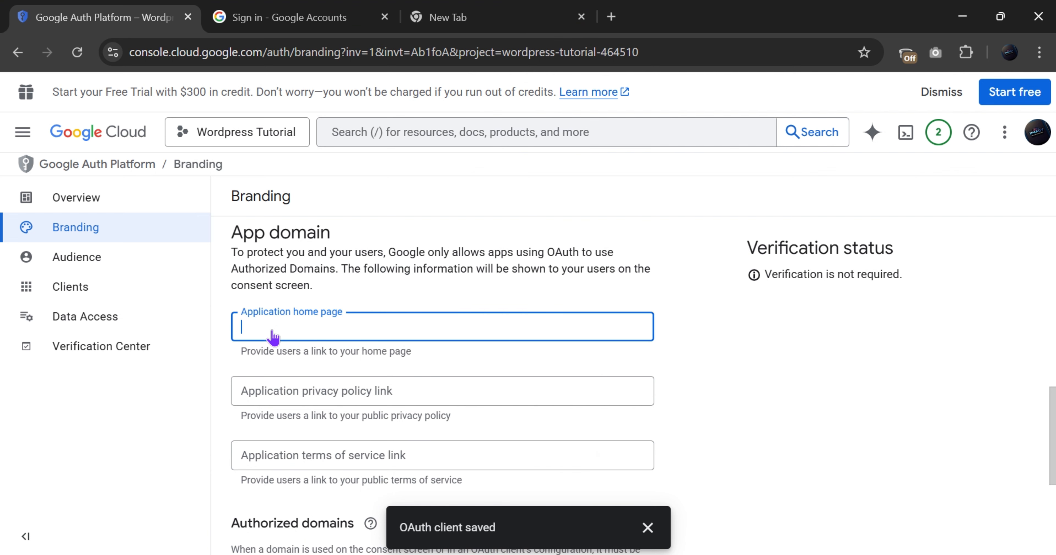
text(https://connect.wpmailsmtp.com/google/)
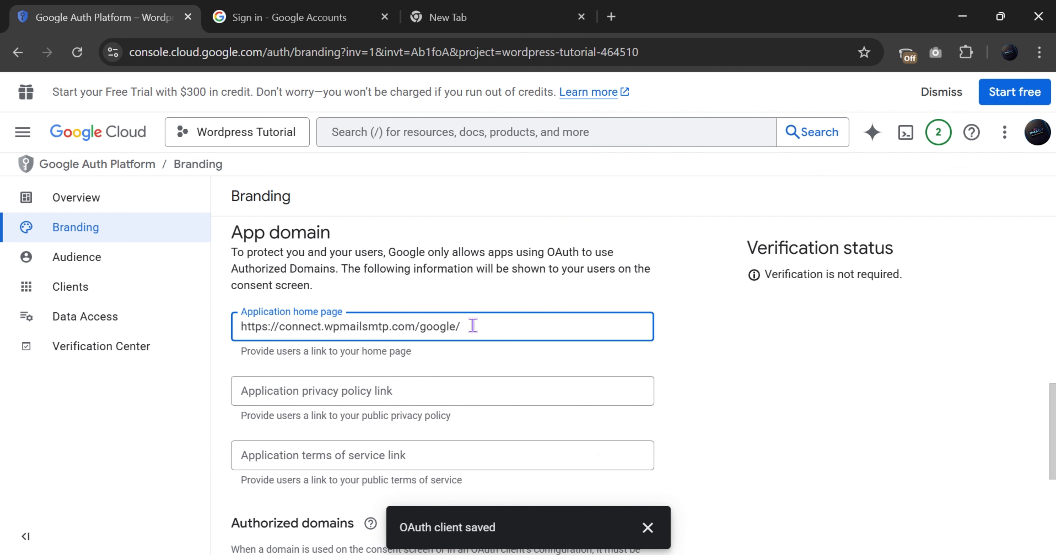
key(ctrl+a)
key(alt)
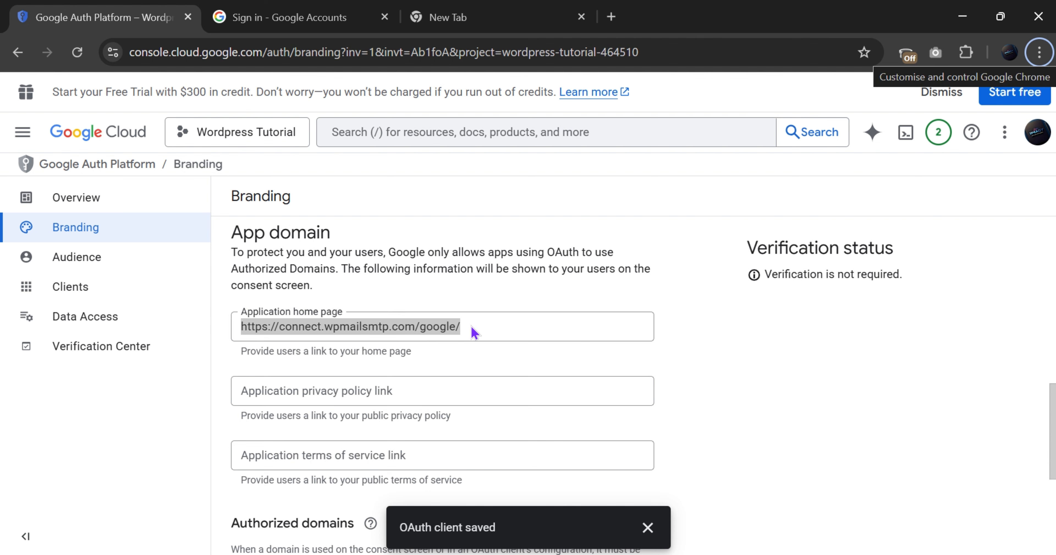
key(super+v)
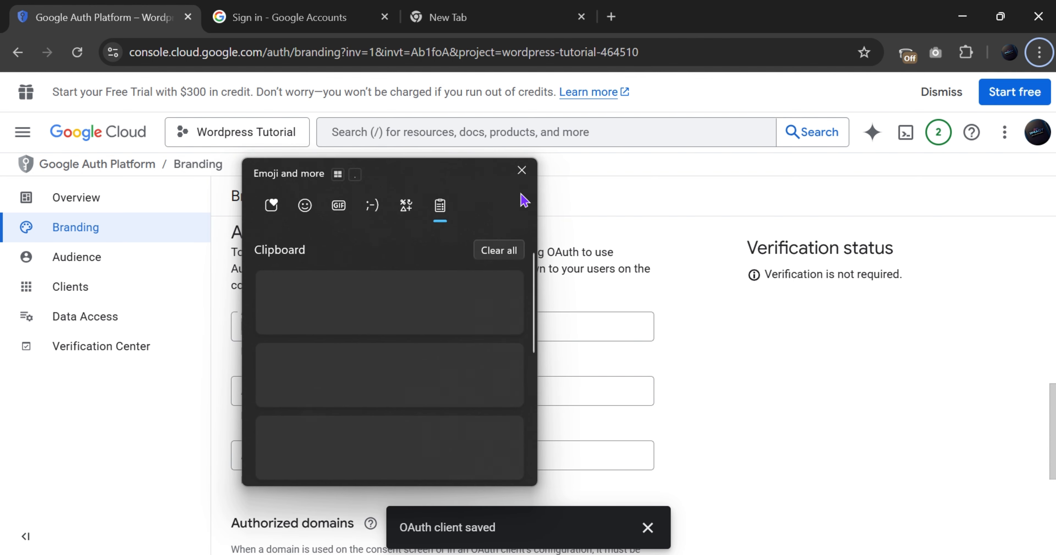
click(522, 171)
click(465, 327)
key(ctrl+a)
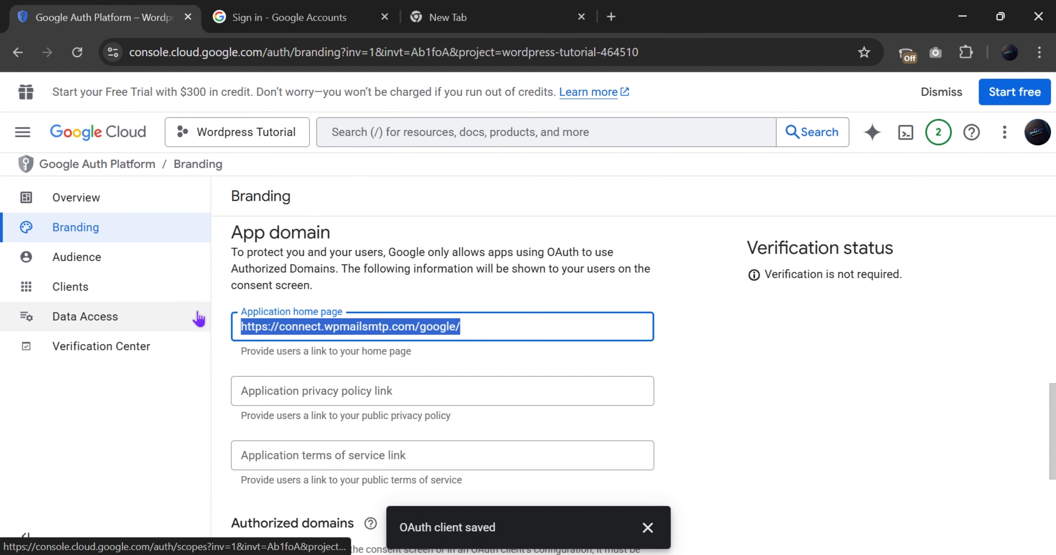
key(super+v)
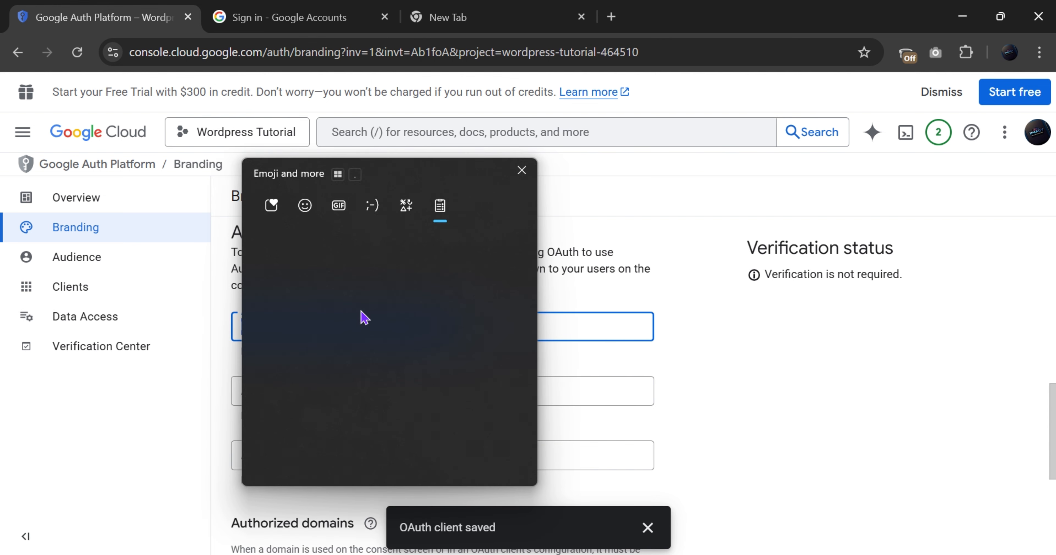
scroll(346, 366, down, 2)
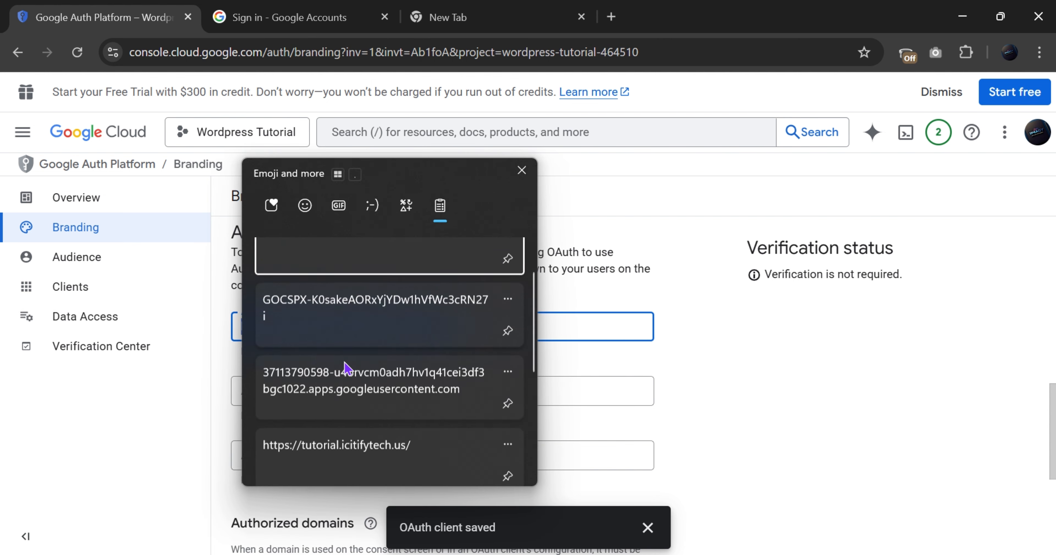
click(332, 432)
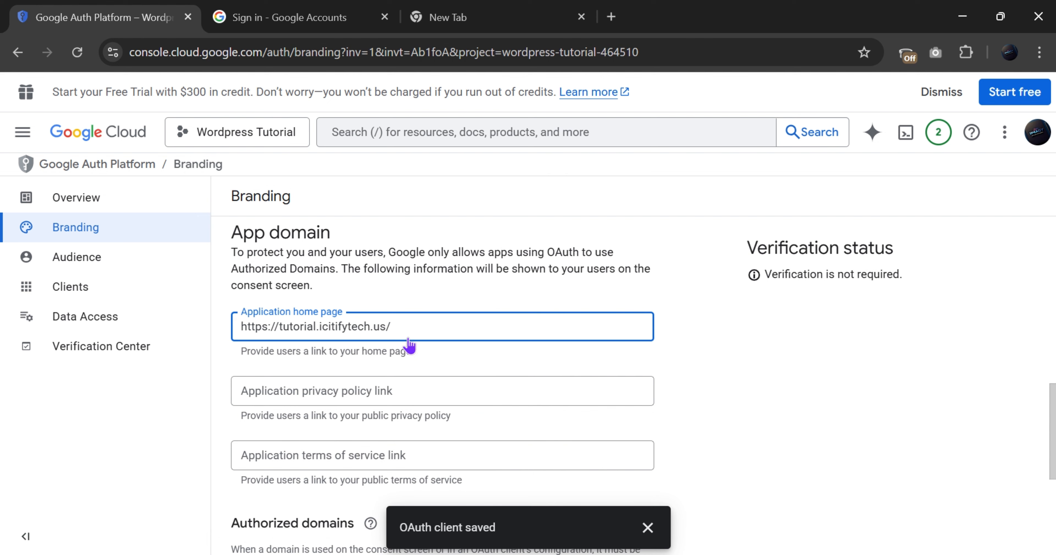
key(BackSpace)
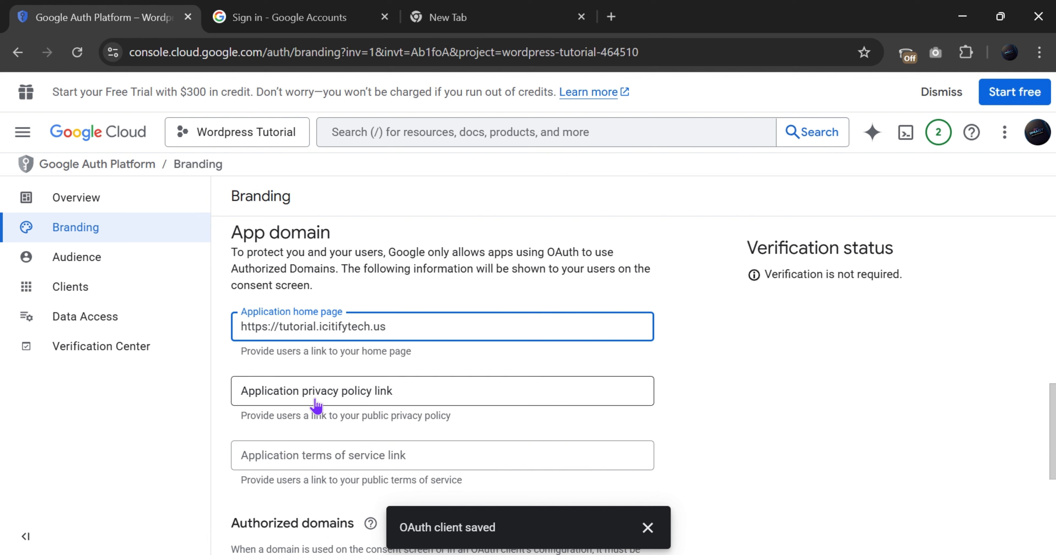
Set the privacy policy and terms of service links to the site URL, then add an authorized domain entry
click(306, 399)
text(https://tutorial.icitifytech.us/)
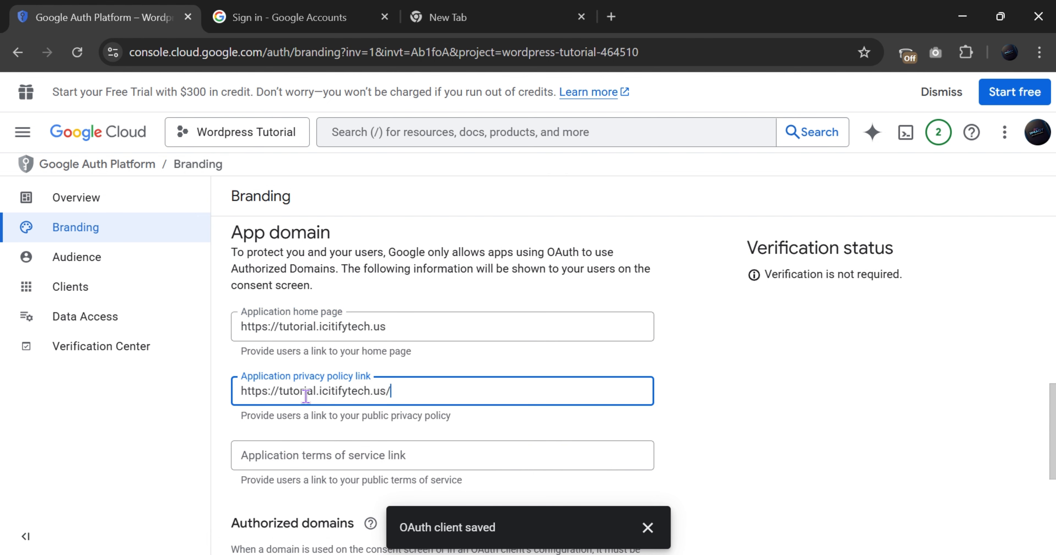
key(BackSpace)
click(285, 475)
click(289, 461)
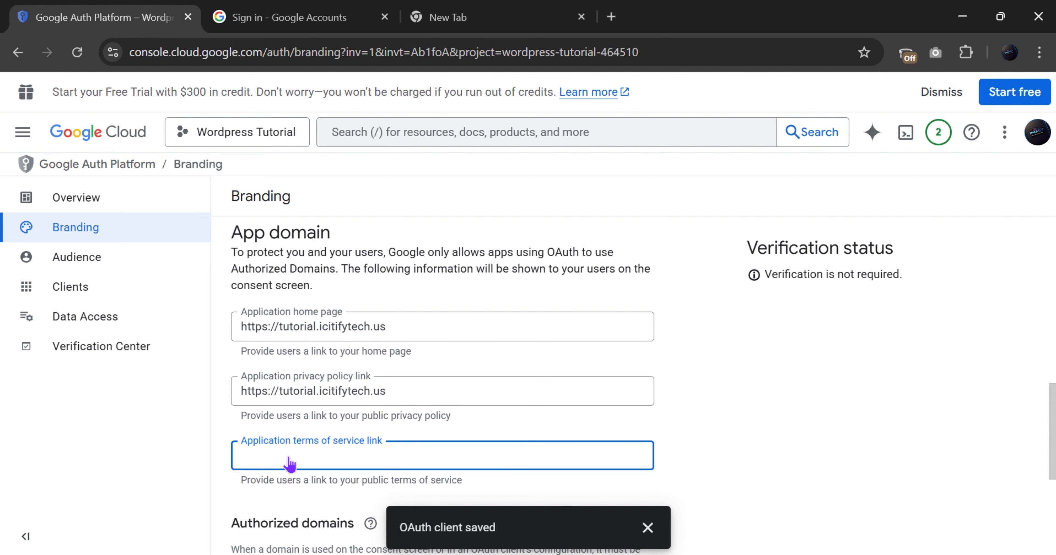
text(https://tutorial.icitifytech.us/)
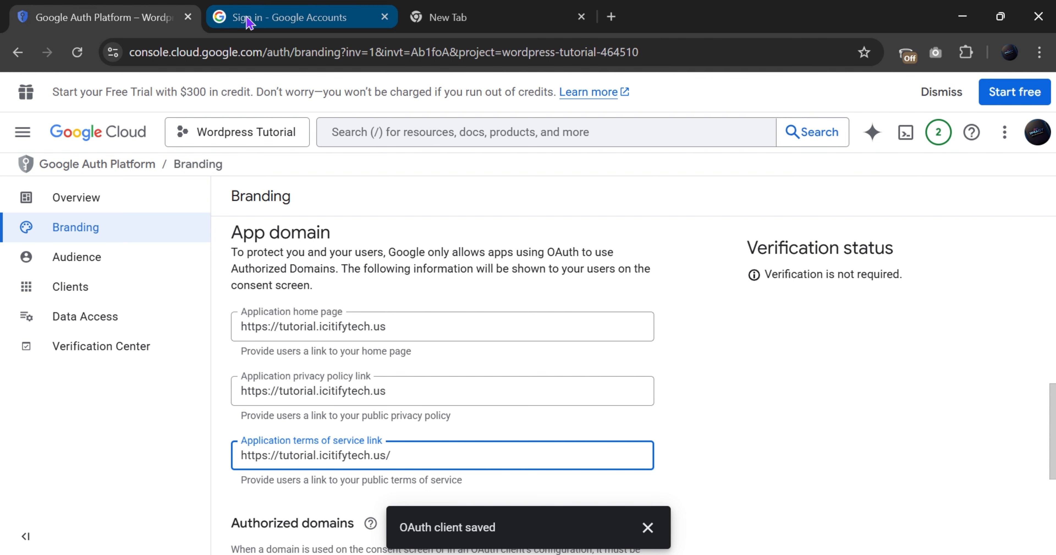
scroll(310, 317, down, 4)
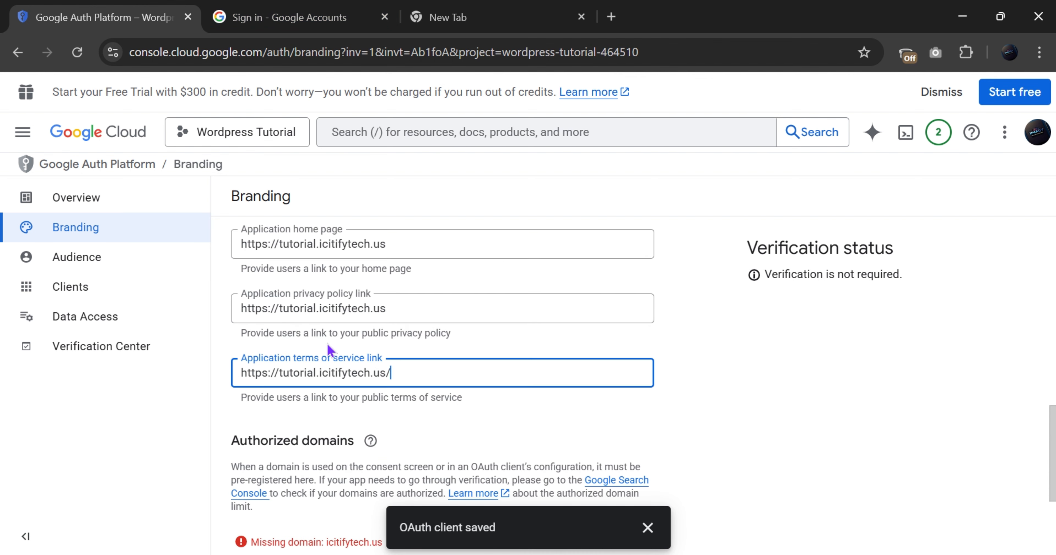
scroll(245, 342, down, 2)
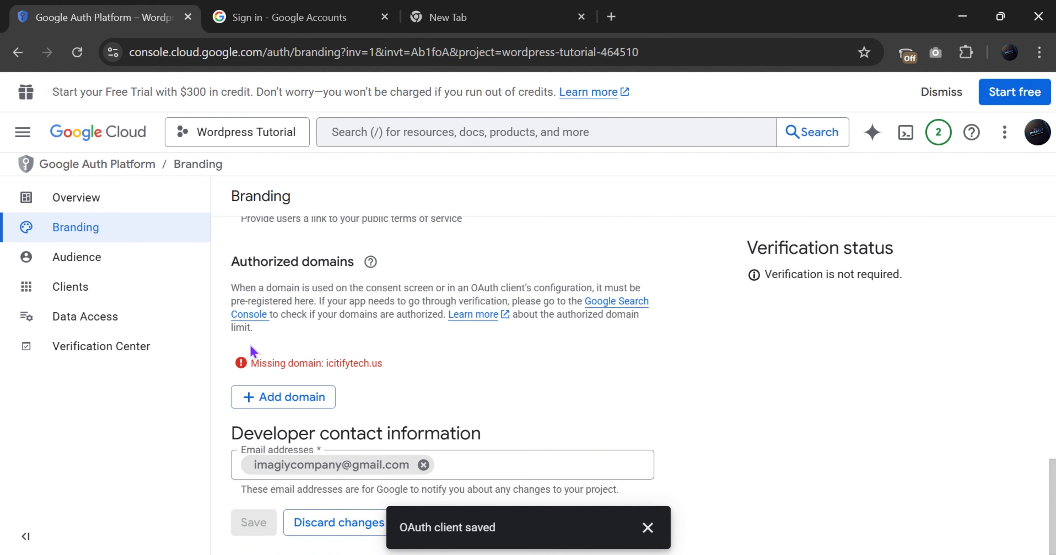
click(264, 406)
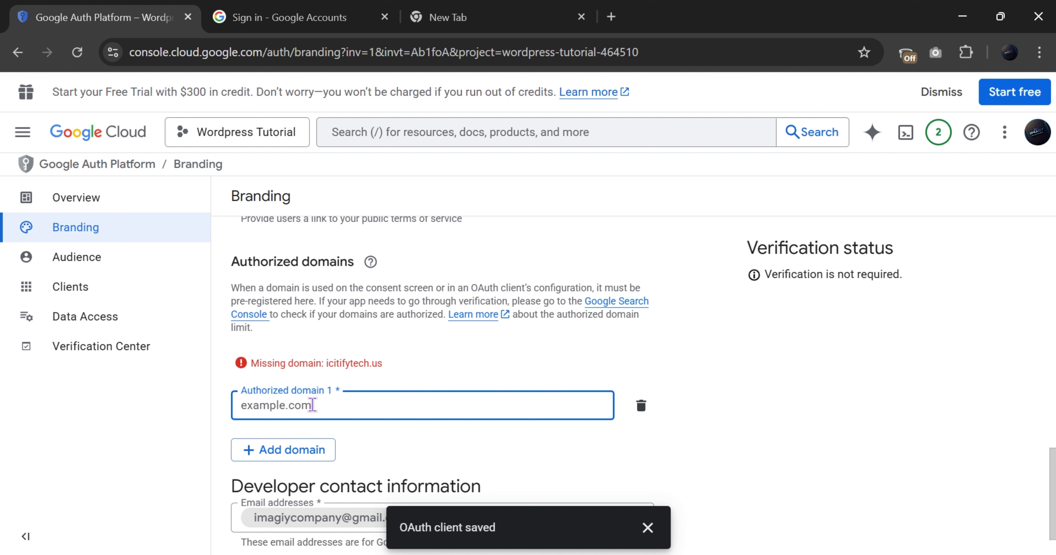
text(https://tutorial.icitifytech.us/)
key(BackSpace)
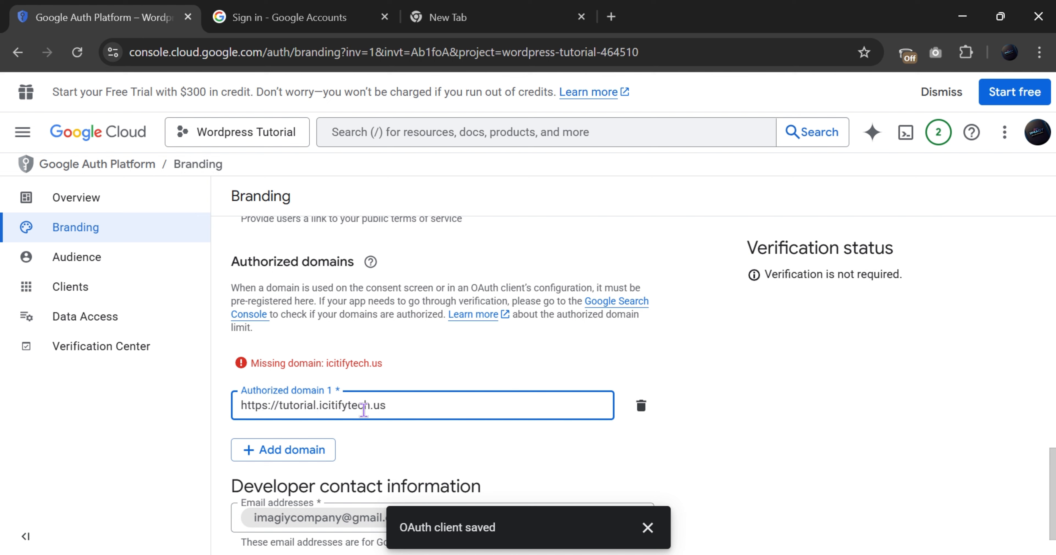
drag(279, 405, 213, 417)
key(BackSpace)
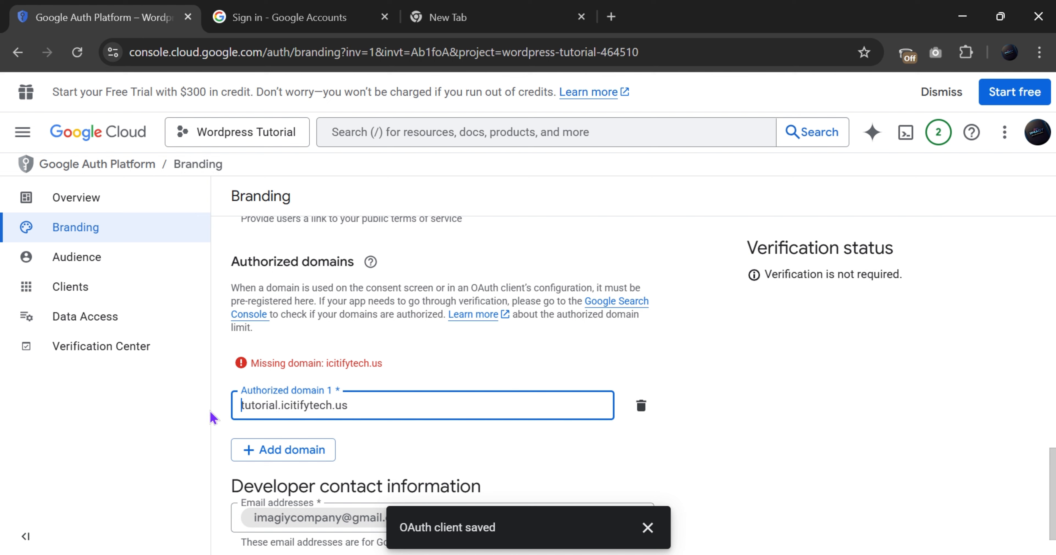
scroll(415, 398, down, 1)
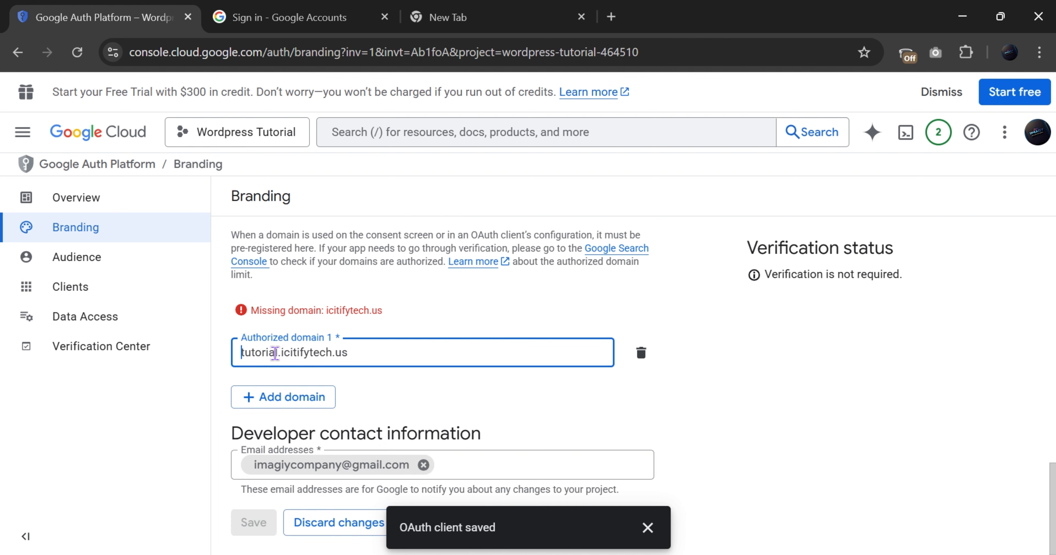
scroll(278, 351, up, 2)
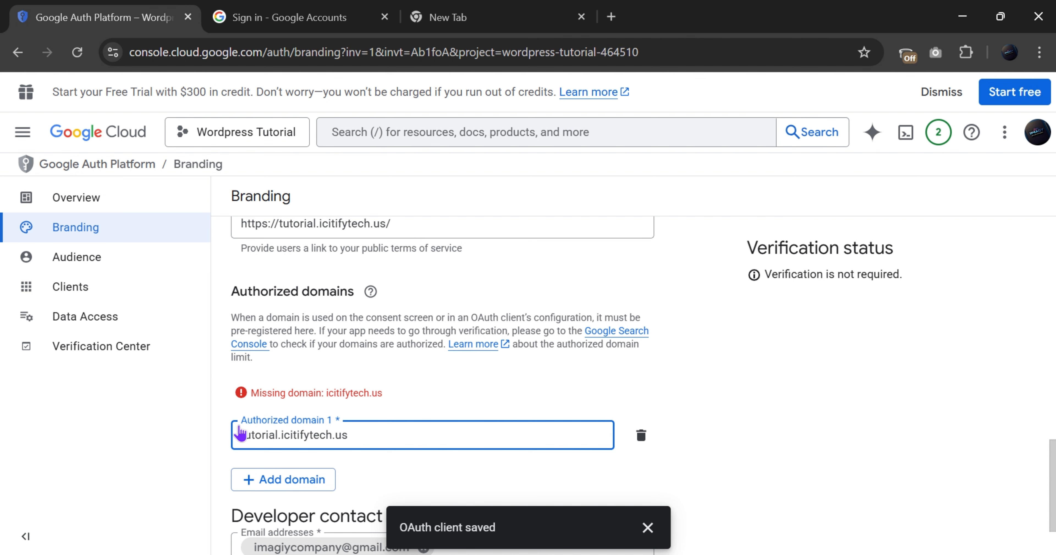
scroll(329, 365, up, 4)
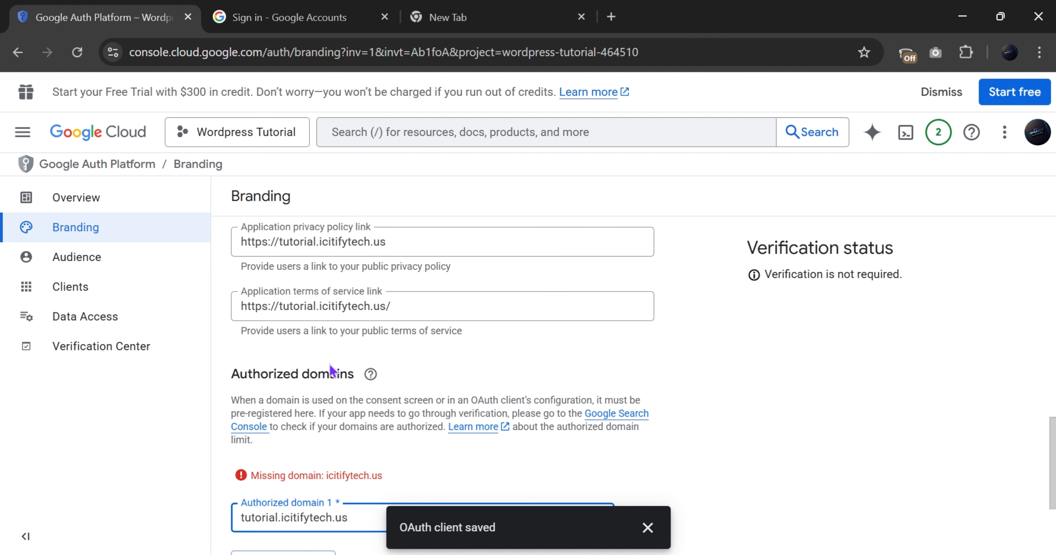
scroll(267, 371, down, 6)
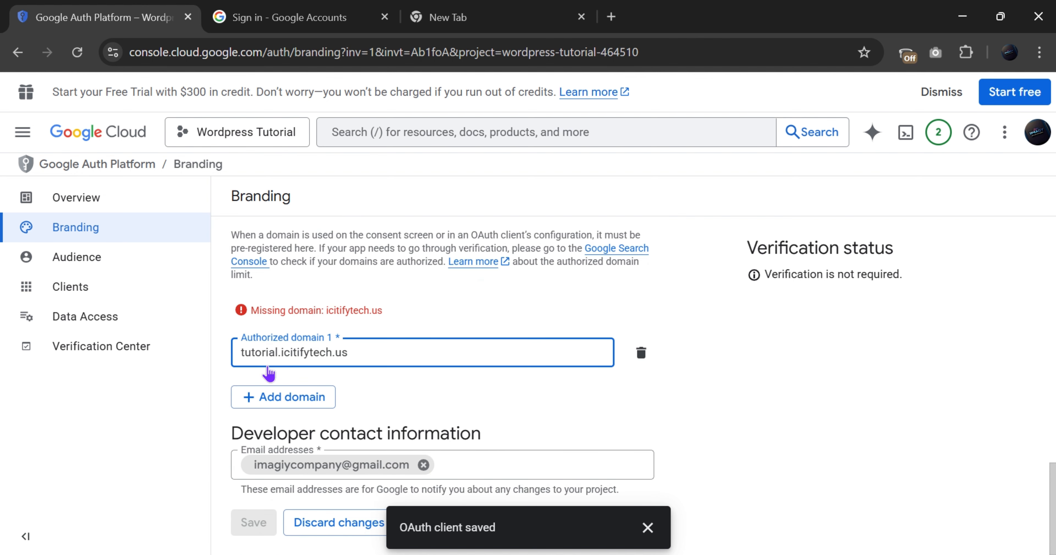
Add icitifytech.us as an authorized domain and delete the invalid tutorial.icitifytech.us entry
click(260, 397)
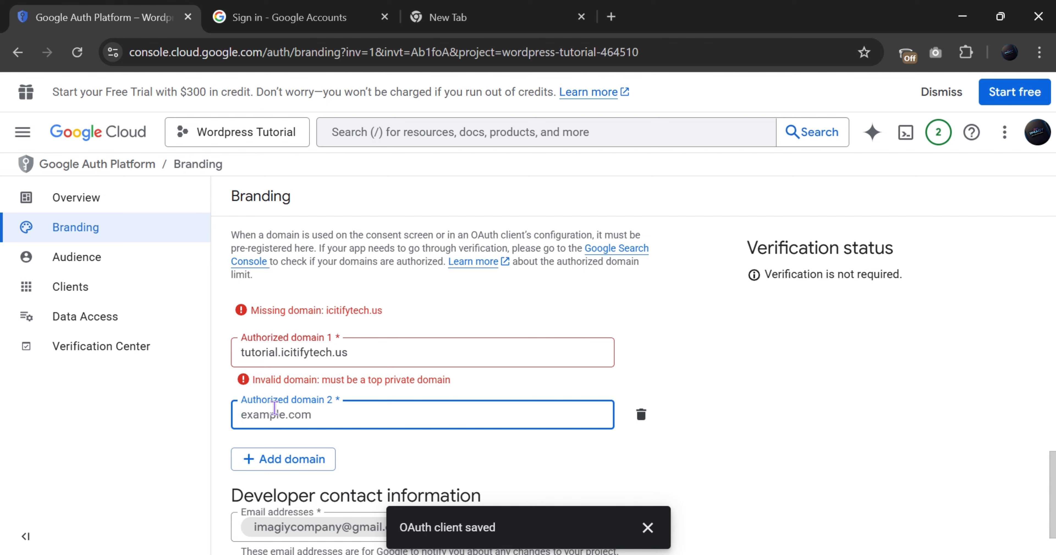
text(icitifytech.us)
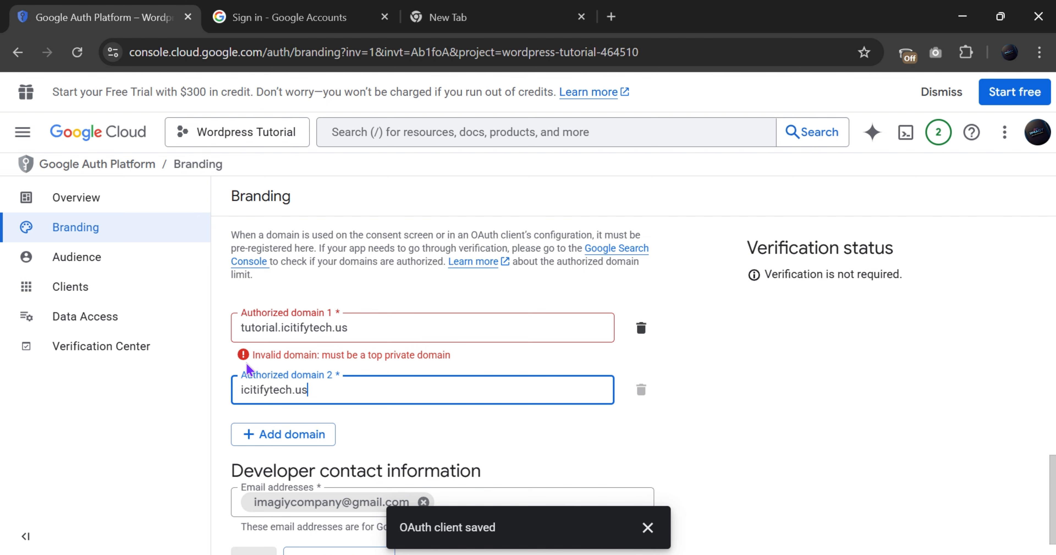
drag(252, 355, 311, 353)
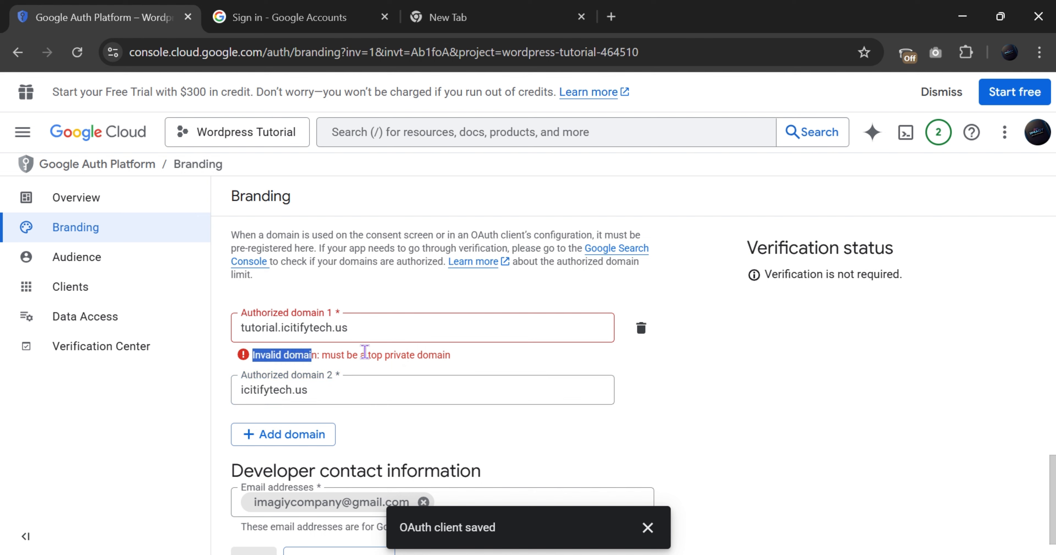
click(460, 356)
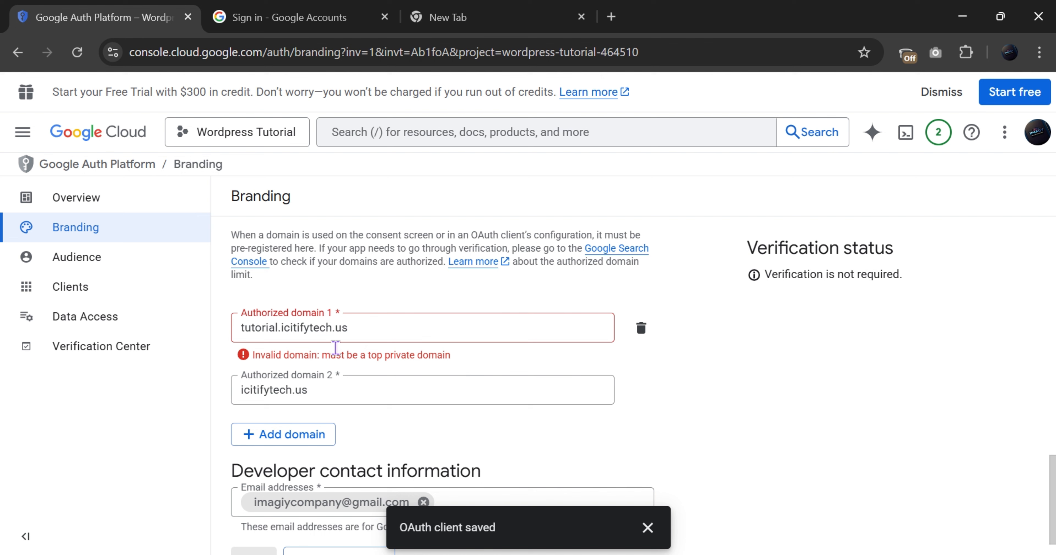
drag(349, 327, 235, 321)
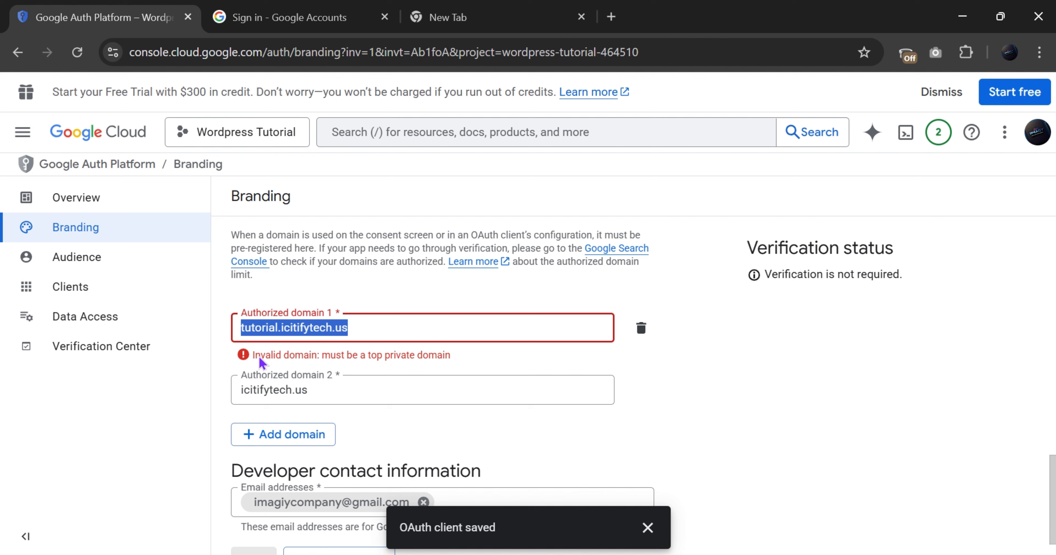
click(640, 329)
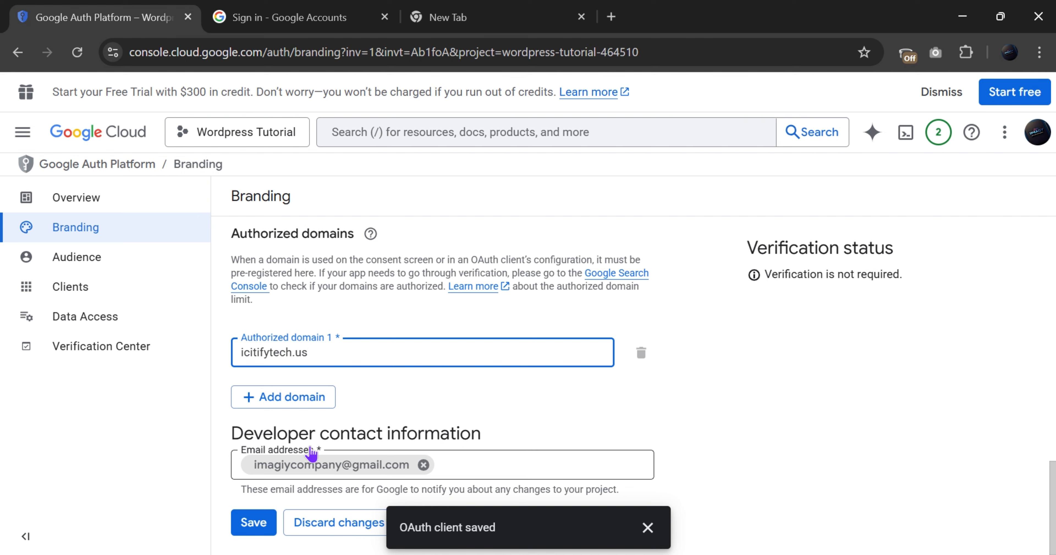
Save the branding changes
click(249, 525)
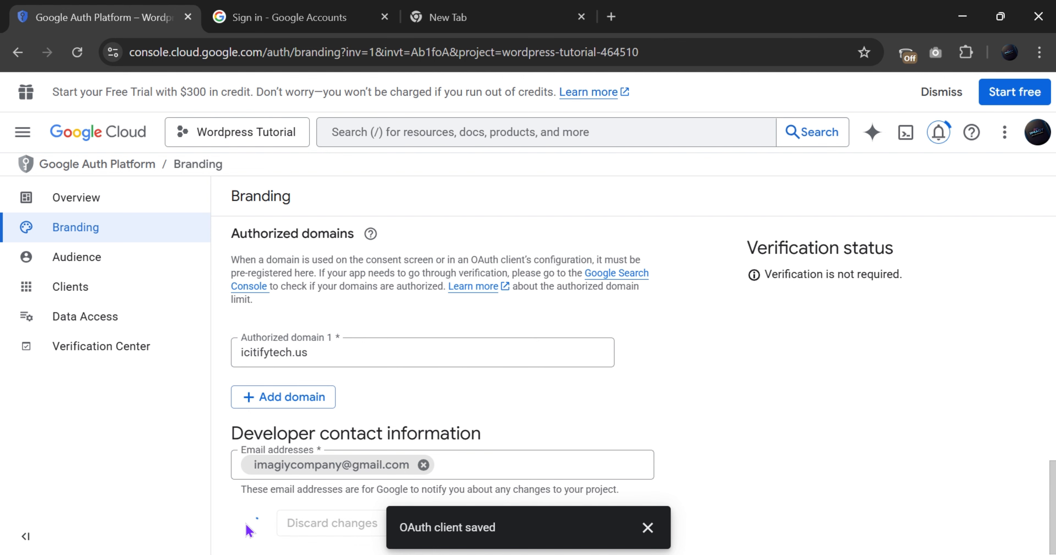
scroll(535, 292, up, 6)
scroll(533, 295, up, 7)
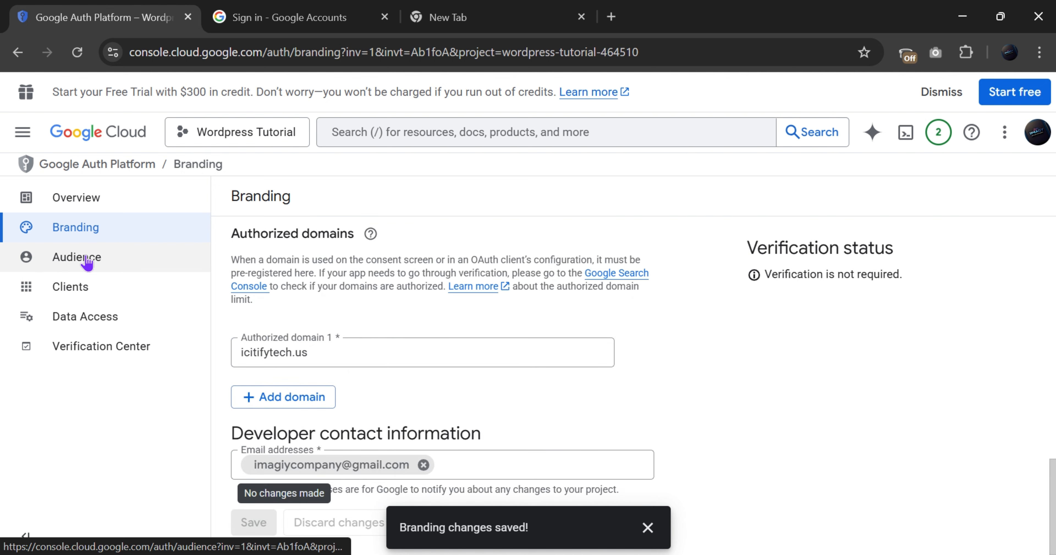
Publish the app to production from the Audience settings
click(85, 257)
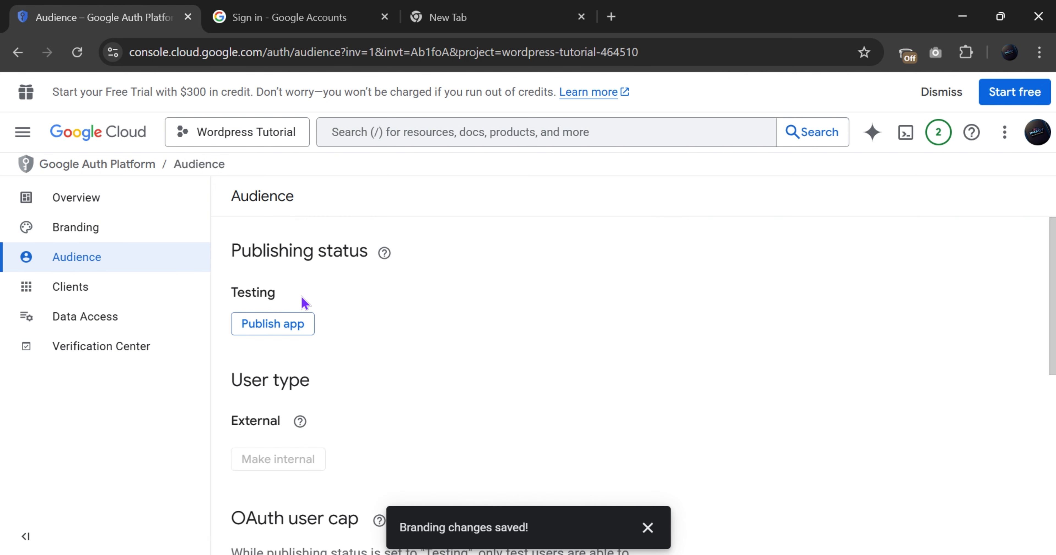
click(290, 326)
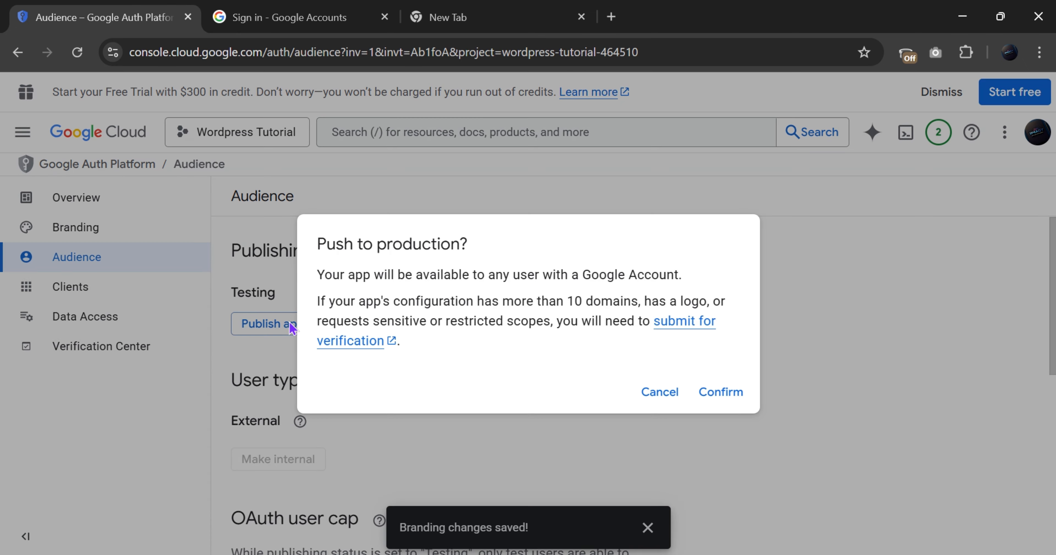
click(731, 394)
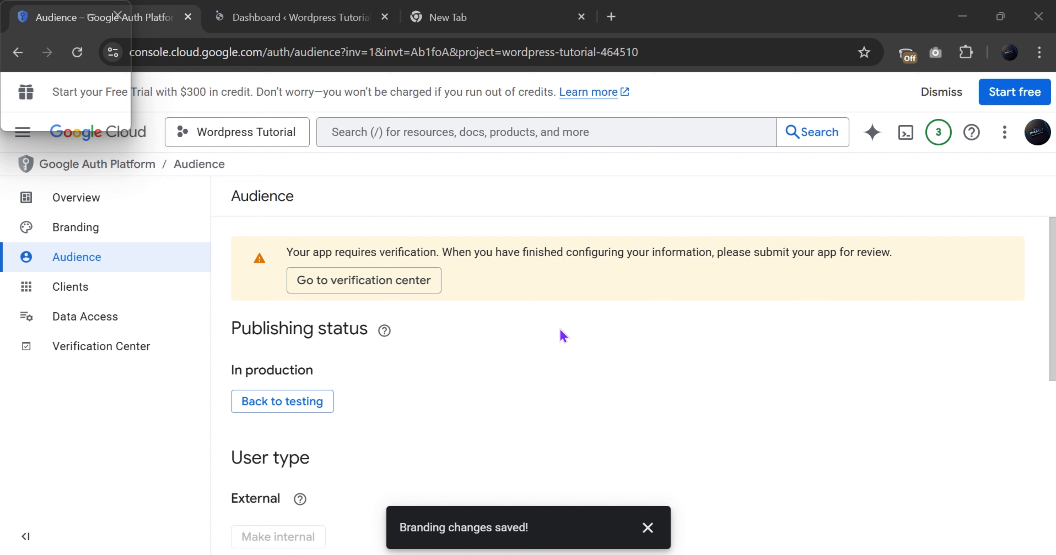
From the verification center, start preparing the app for verification and confirm its details
click(355, 284)
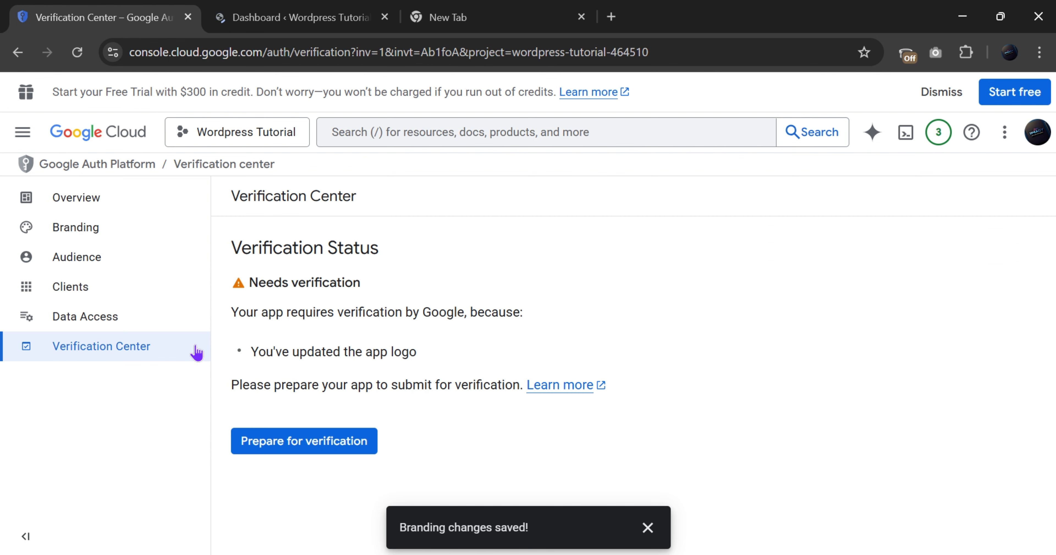
click(287, 444)
scroll(597, 419, down, 5)
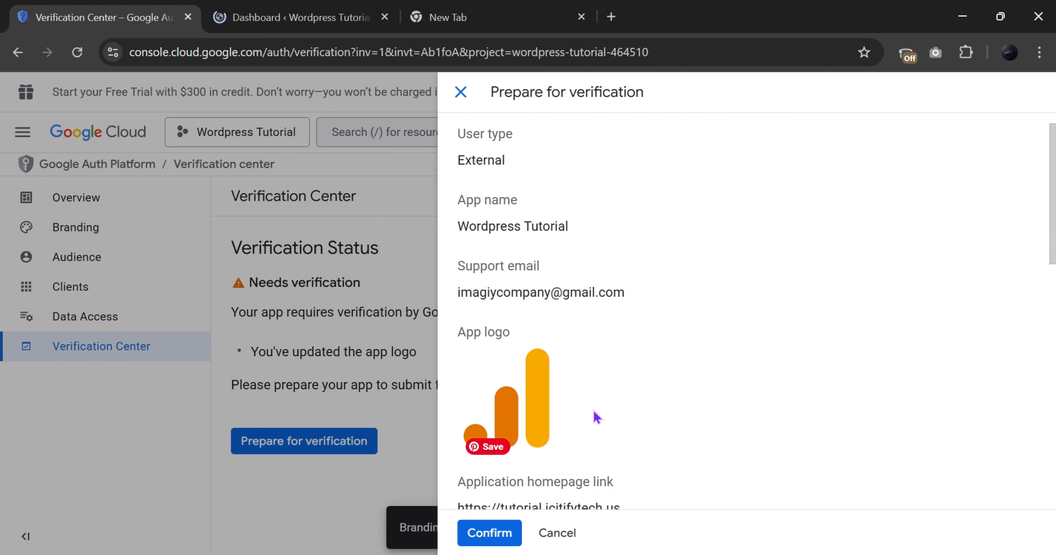
click(478, 532)
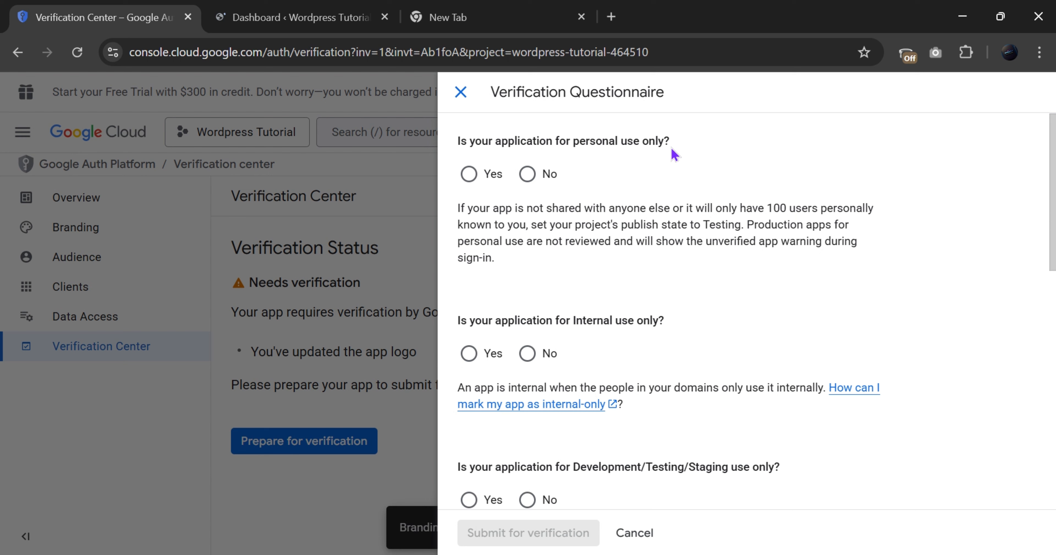
Answer Yes to personal use, No to internal and testing use, and Yes to Gmail SMTP Plugin
click(488, 176)
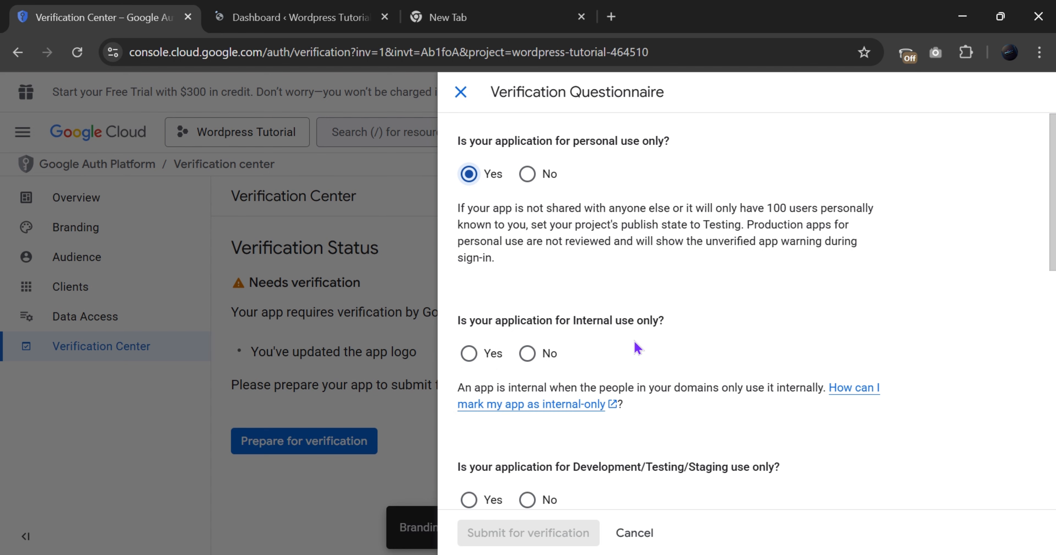
click(528, 355)
scroll(479, 320, down, 4)
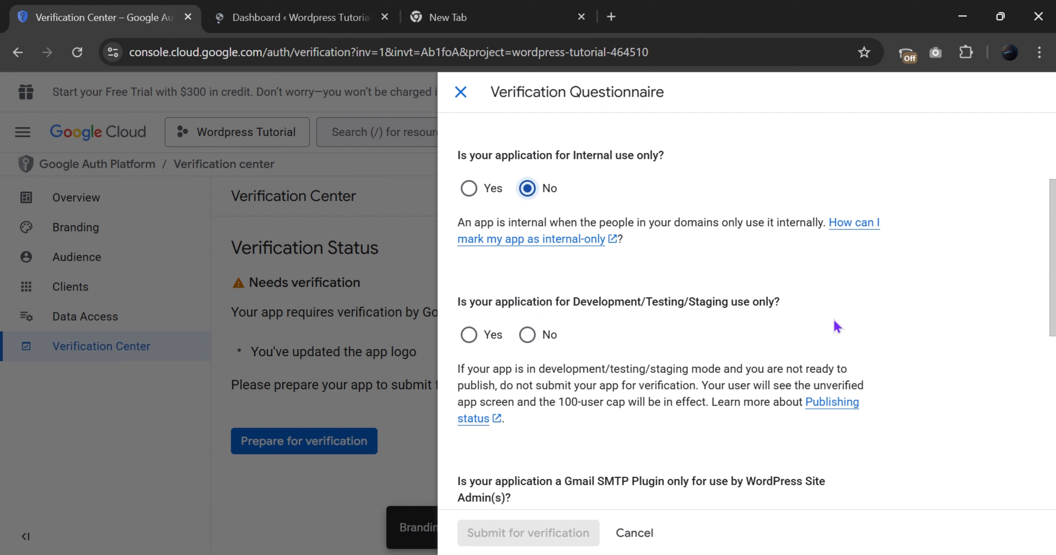
click(532, 346)
scroll(538, 369, down, 5)
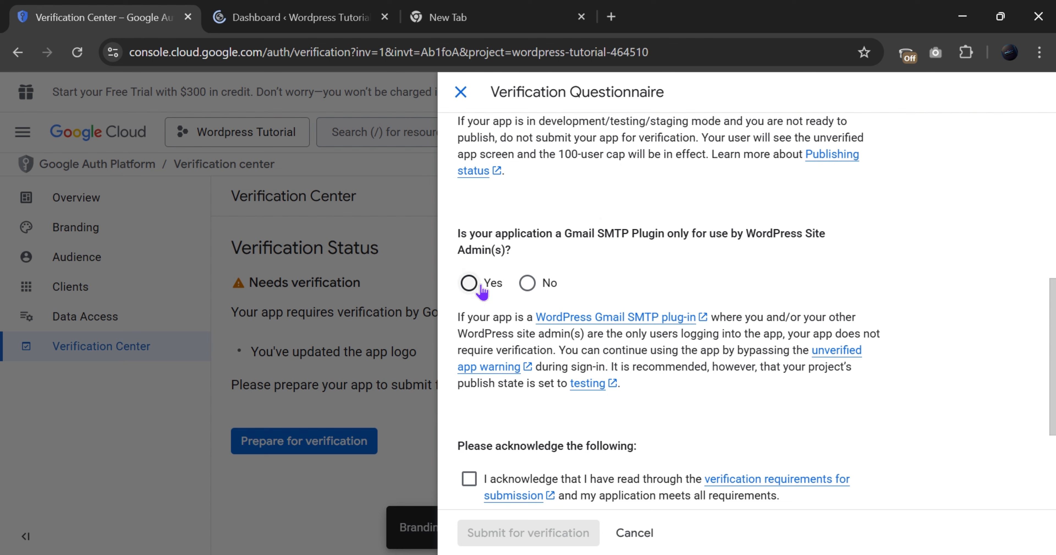
click(469, 284)
click(528, 283)
click(470, 283)
scroll(512, 426, down, 4)
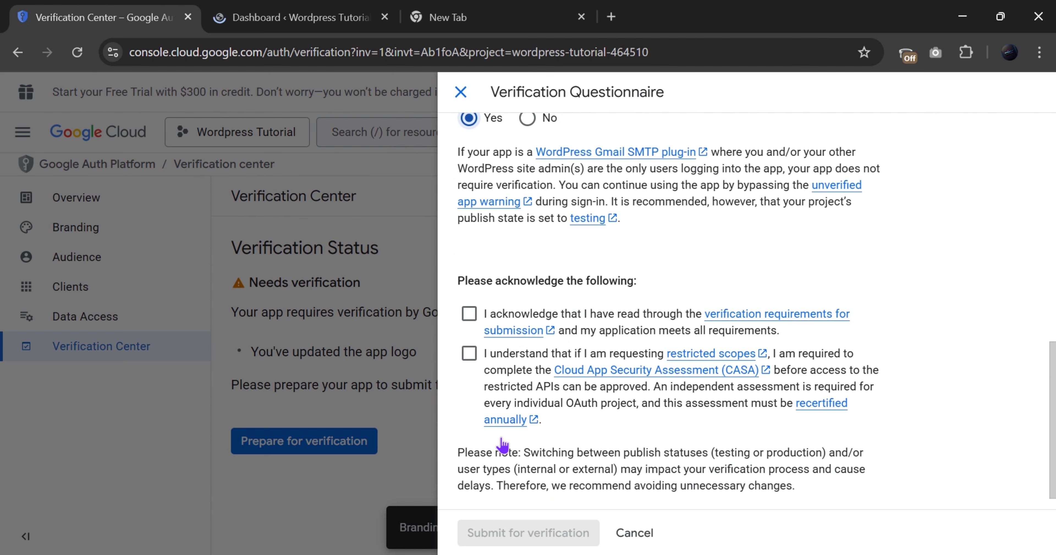
Tick both verification acknowledgements and submit the app for verification
click(469, 315)
click(468, 353)
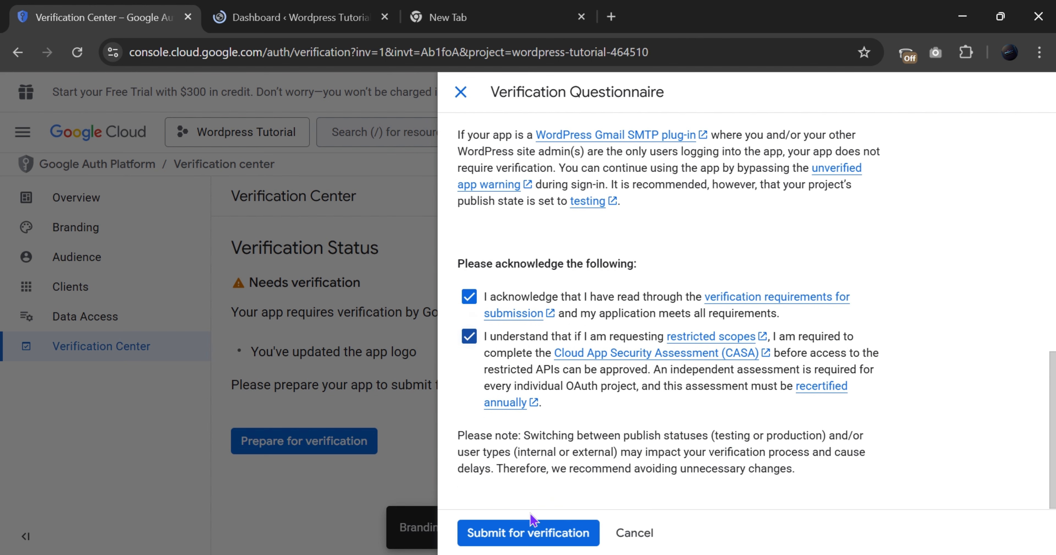
scroll(533, 336, up, 6)
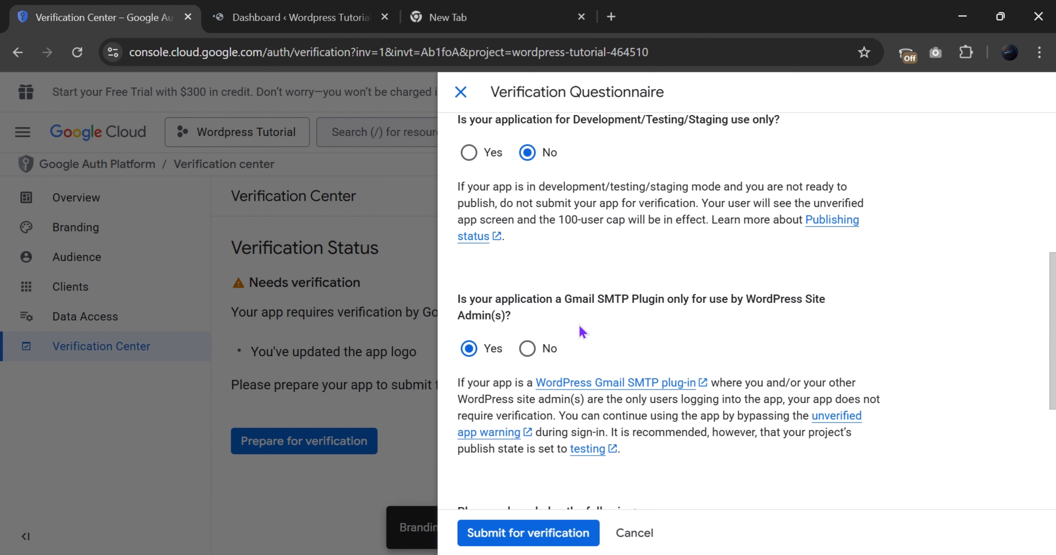
drag(452, 305, 610, 354)
click(570, 342)
scroll(485, 451, down, 6)
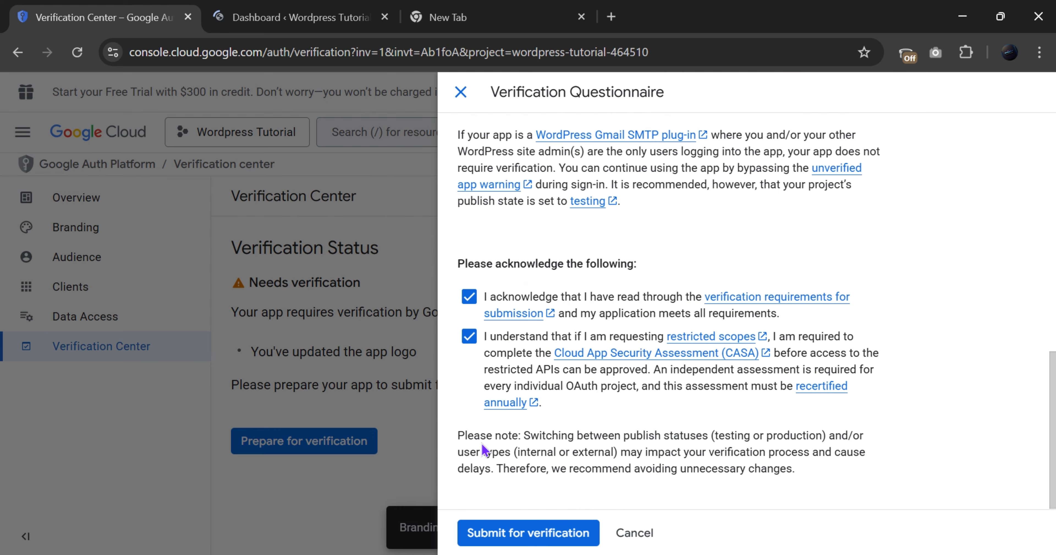
click(527, 541)
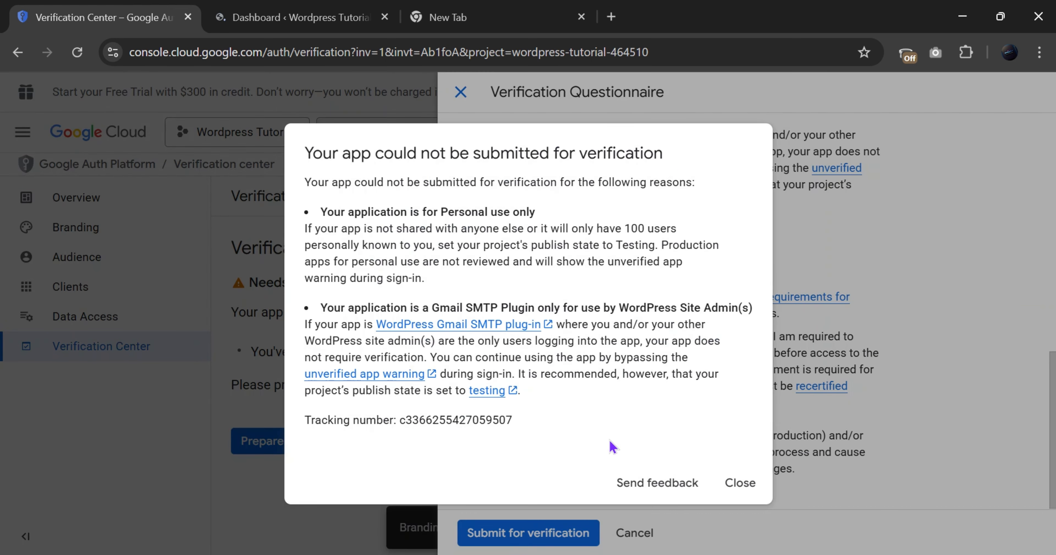
Retry the submission, then change the personal use answer to No and resubmit
click(740, 483)
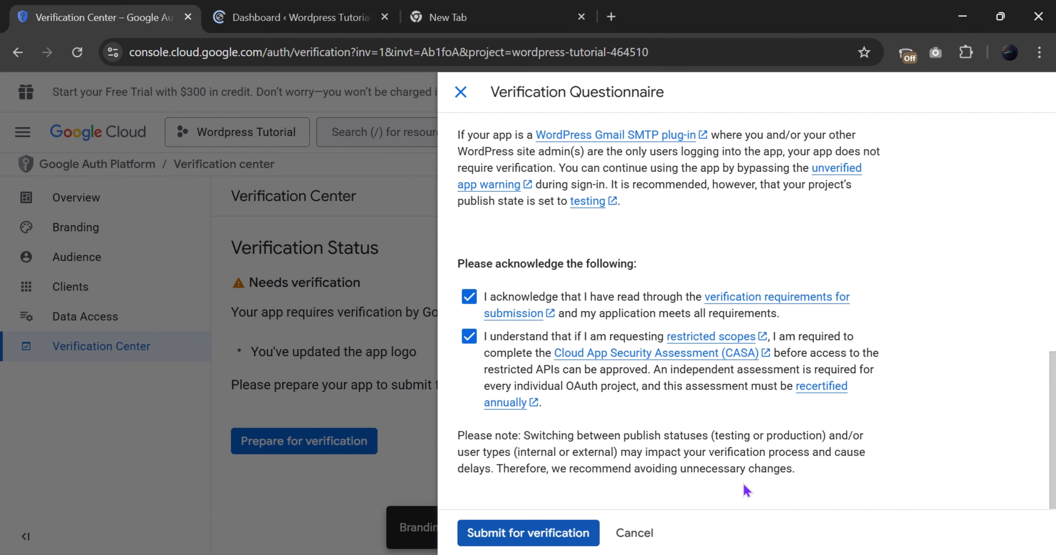
click(562, 539)
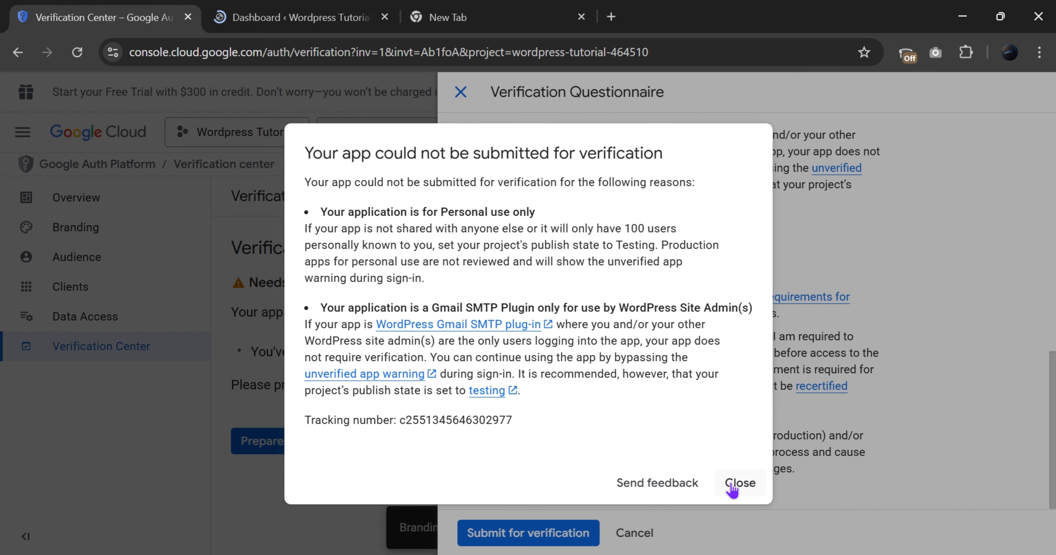
click(740, 483)
scroll(620, 239, up, 1)
click(527, 174)
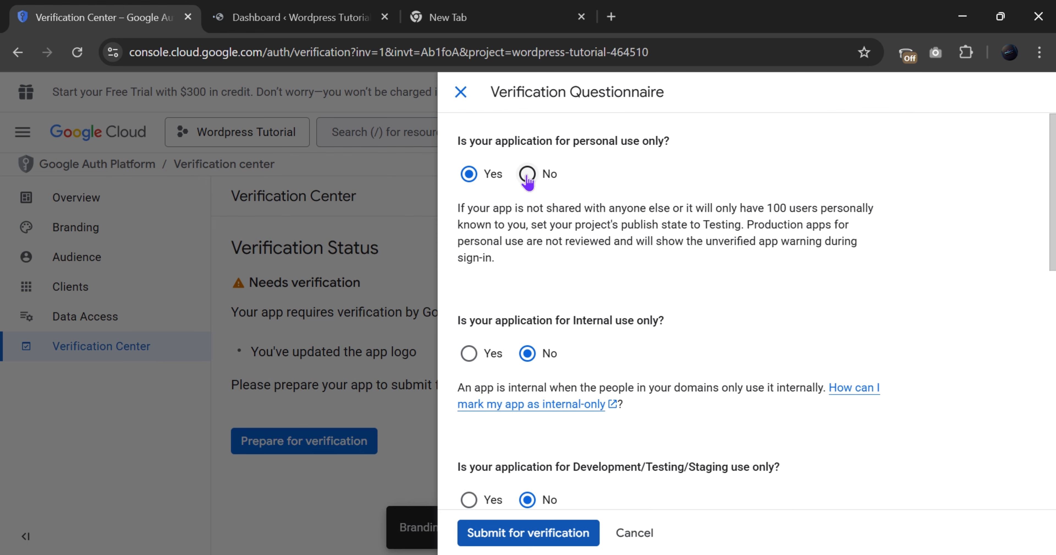
scroll(566, 467, down, 8)
click(502, 534)
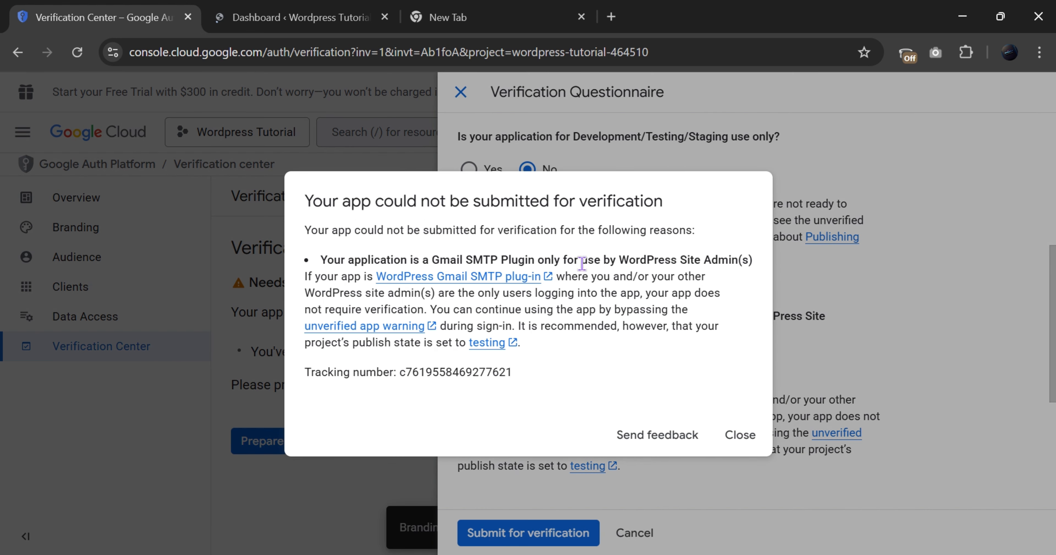
Change the Gmail SMTP Plugin answer to No and resubmit, reaching Verification in progress
click(740, 435)
scroll(542, 304, up, 2)
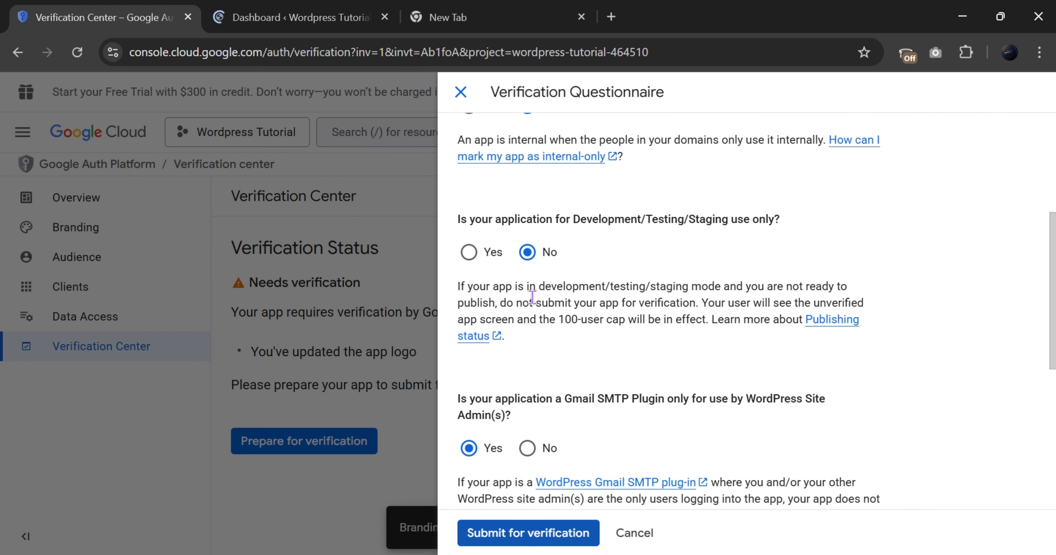
scroll(532, 298, down, 2)
click(527, 366)
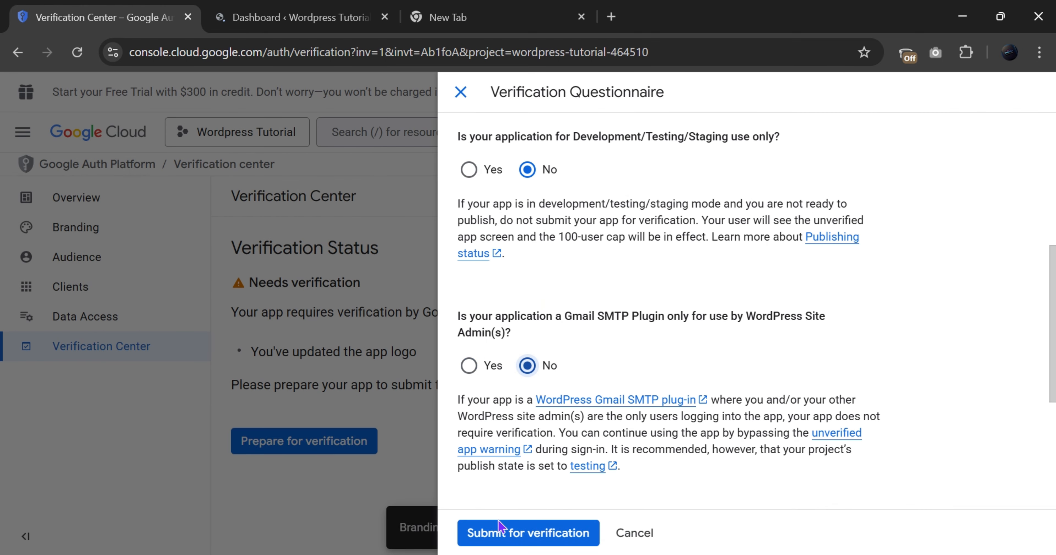
click(499, 528)
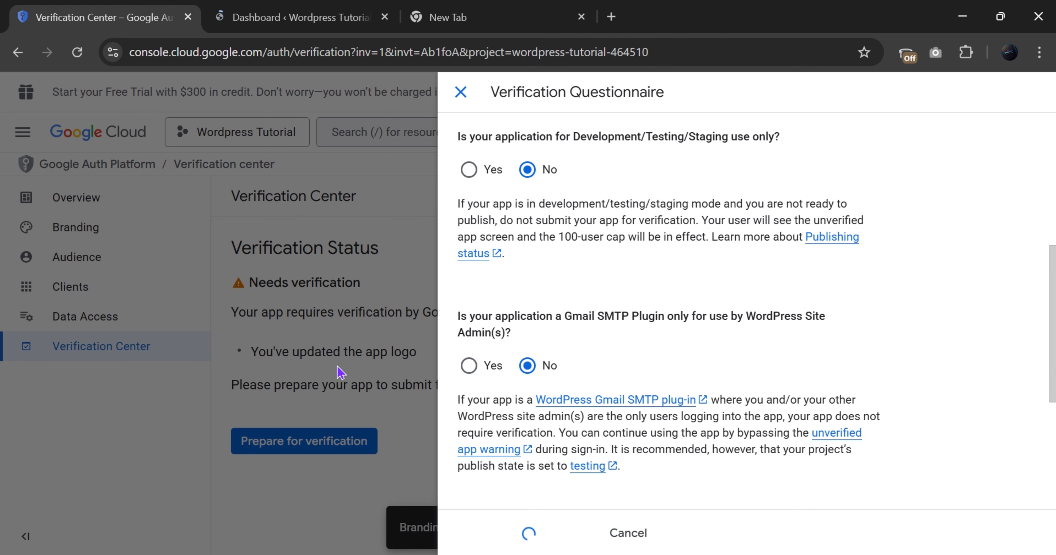
scroll(502, 315, up, 7)
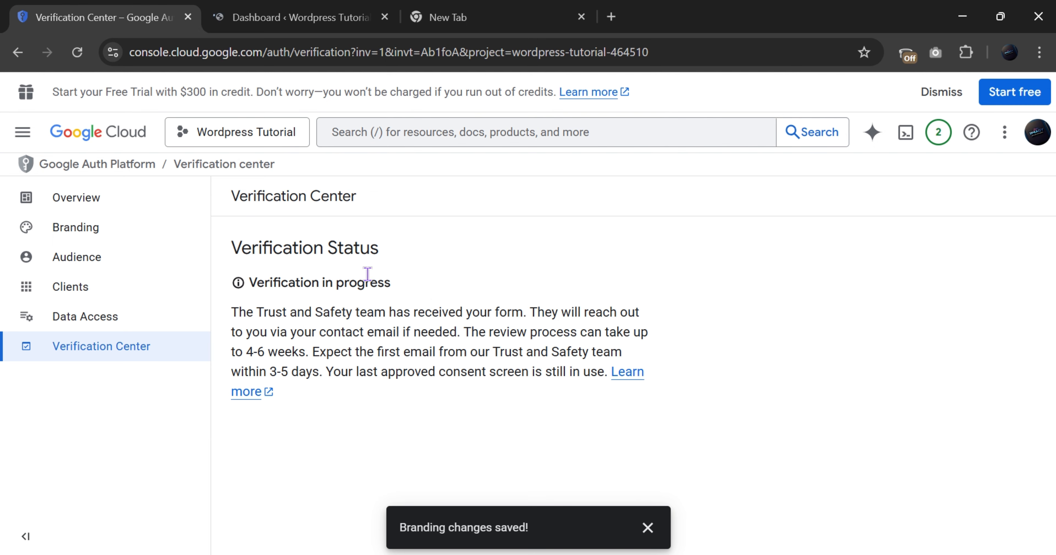
In the WordPress dashboard, search Add Plugins for 'wp sm' to find WP Mail SMTP
click(228, 6)
scroll(51, 429, down, 5)
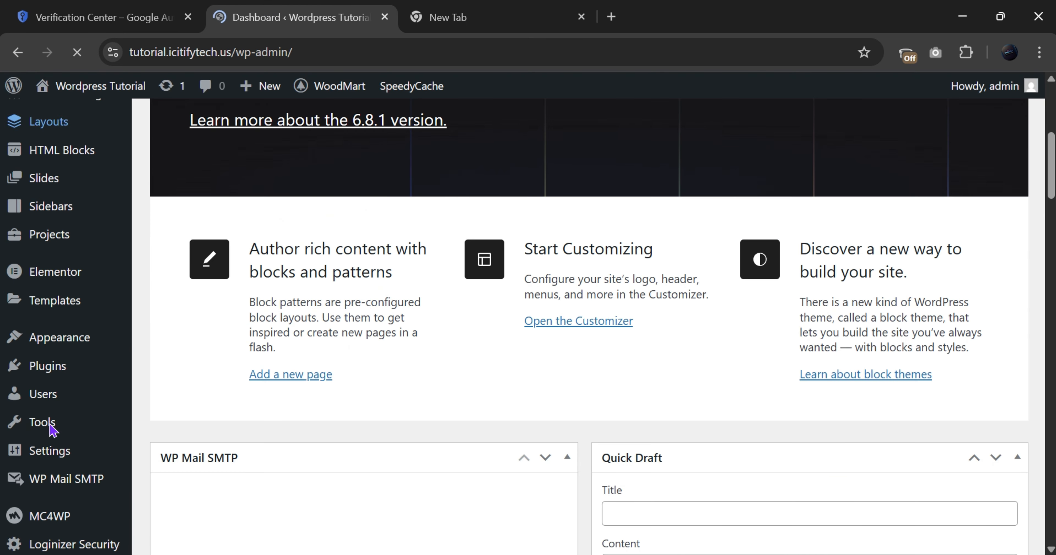
mouse_move(47, 297)
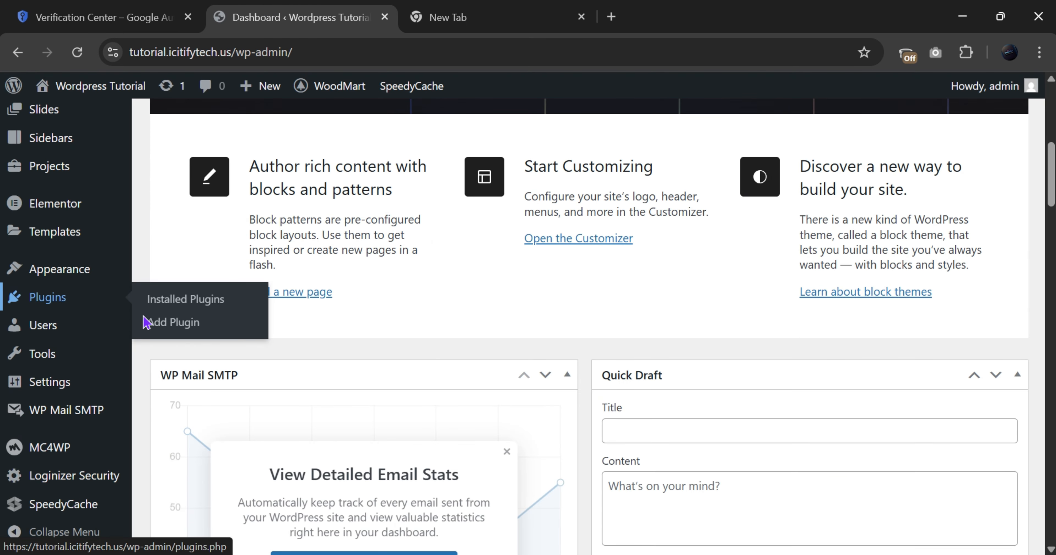
click(222, 334)
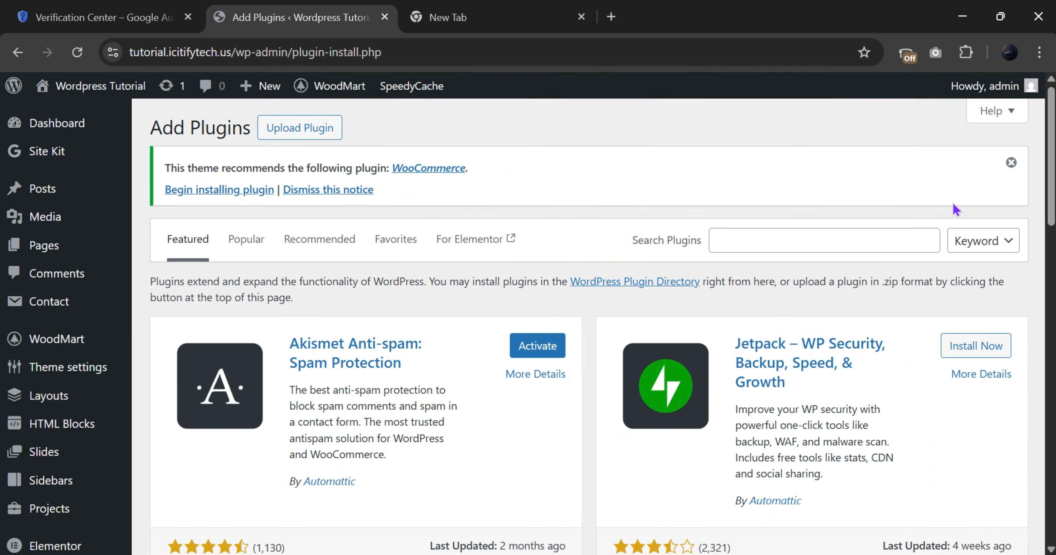
click(875, 240)
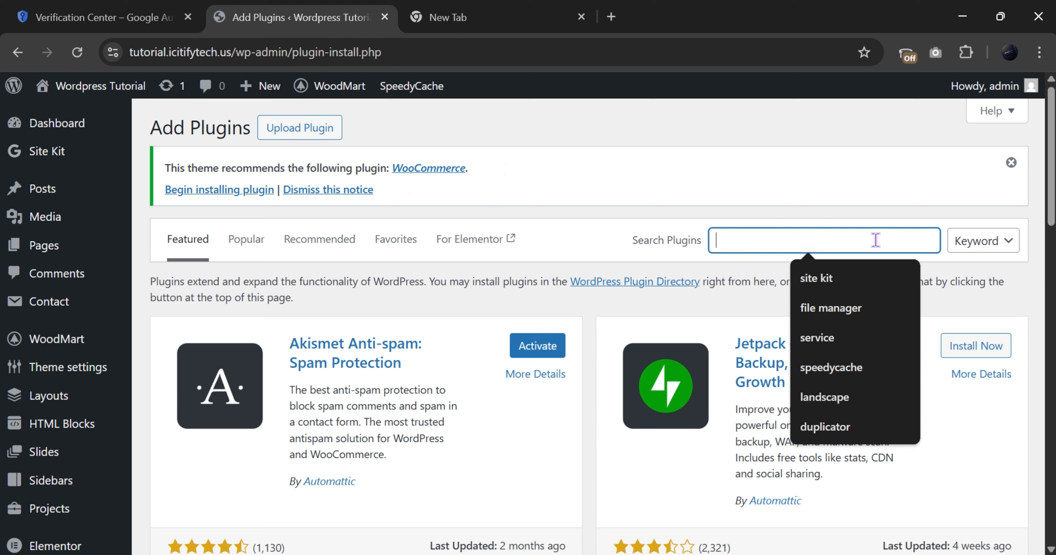
text(go)
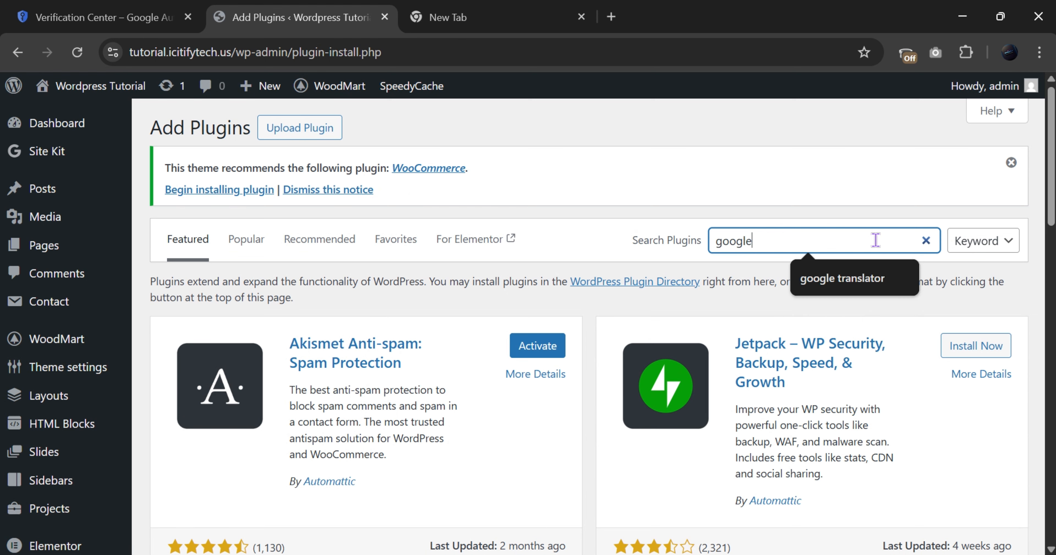
text(ogl)
key(BackSpace)
key(BackSpace)
key(BackSpace)
key(BackSpace)
key(BackSpace)
text(wp smtp)
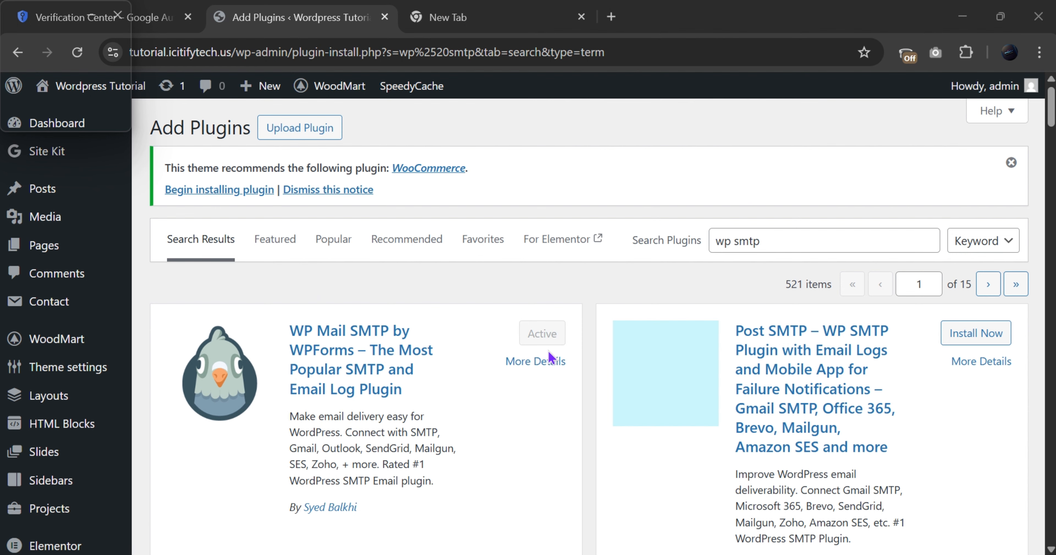
scroll(12, 458, down, 10)
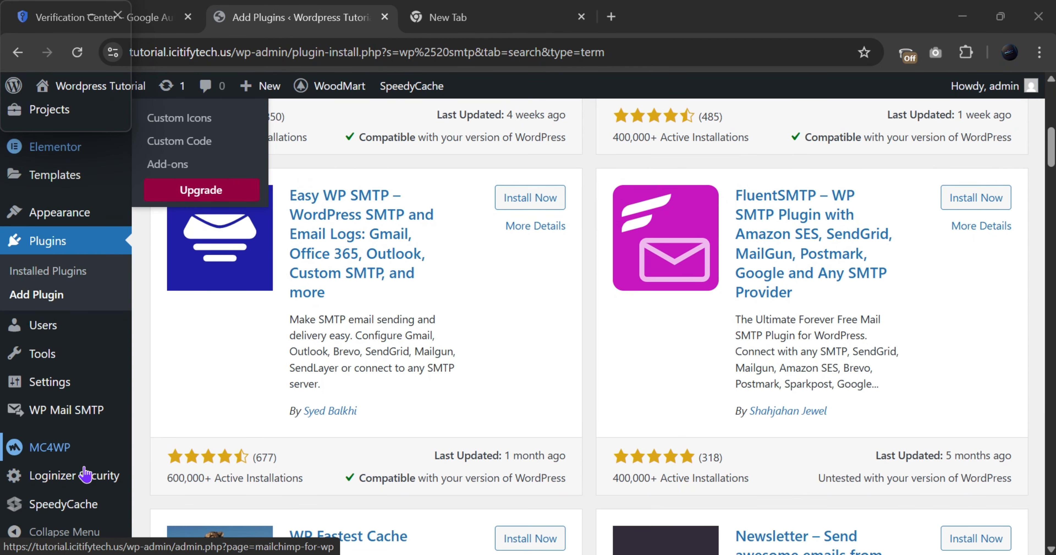
Open WP Mail SMTP settings and launch the Setup Wizard
mouse_move(60, 415)
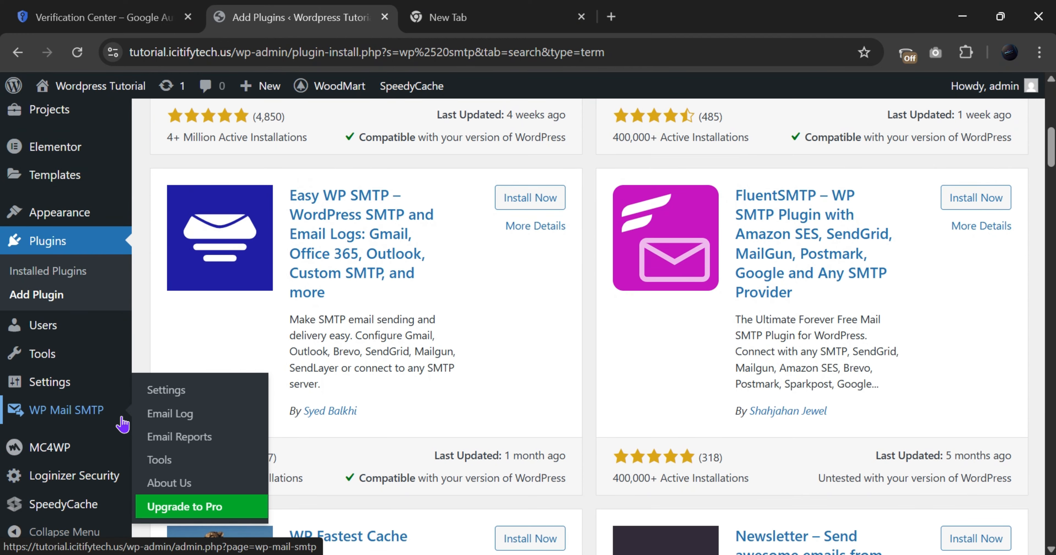
click(91, 416)
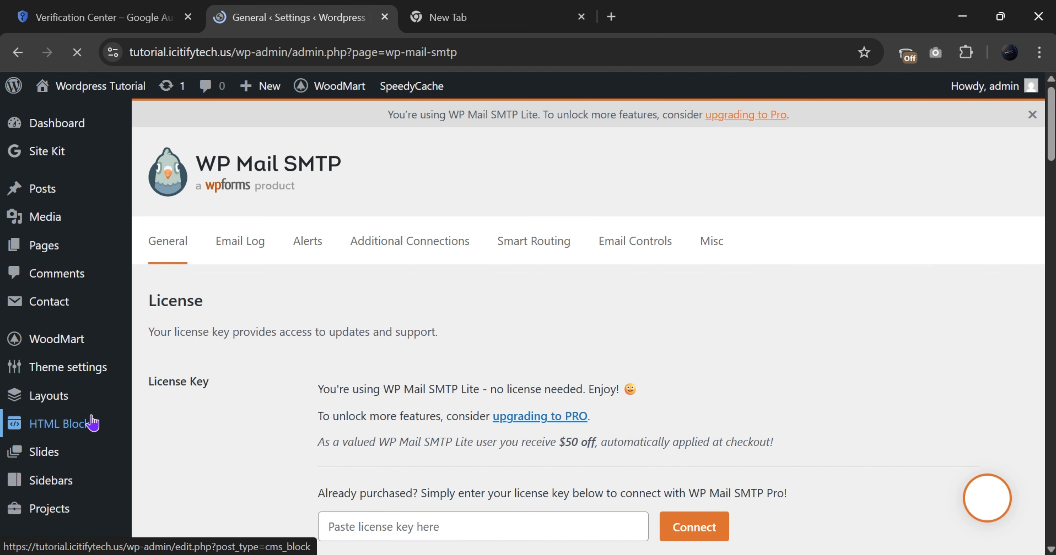
scroll(345, 415, down, 7)
scroll(370, 396, up, 2)
scroll(372, 396, up, 2)
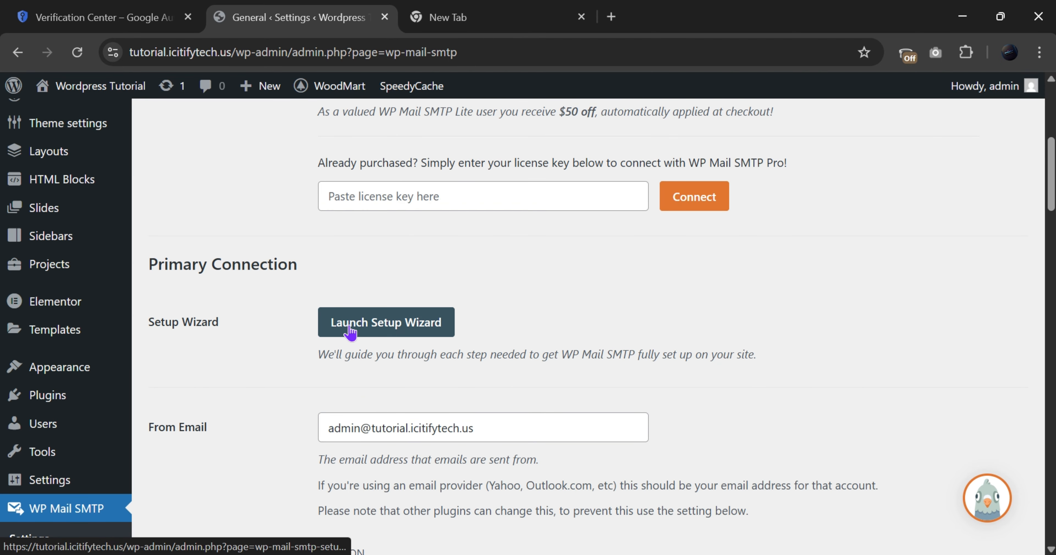
click(350, 330)
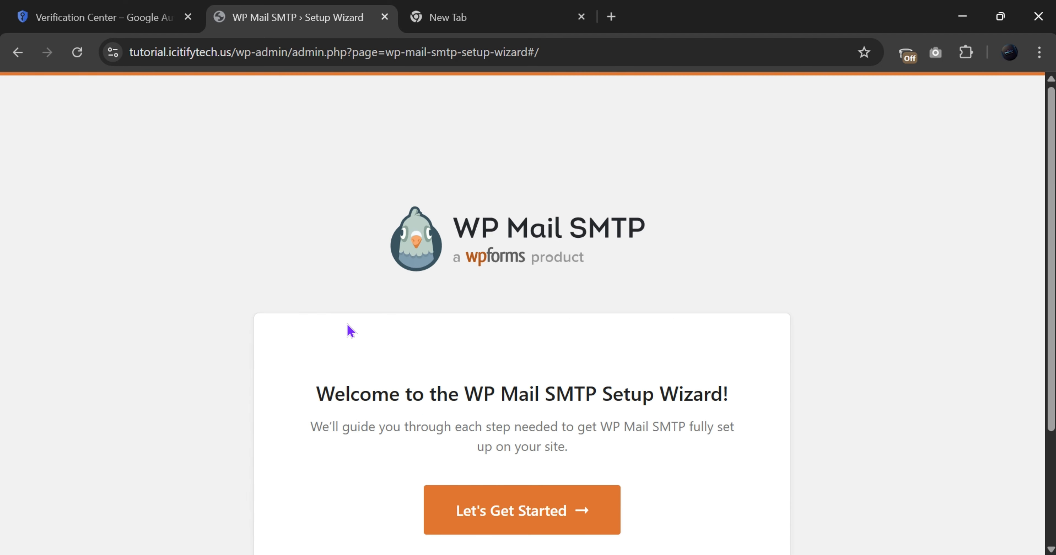
Start the wizard, choose Google / Gmail as the mailer, save, and accept the warning
click(470, 529)
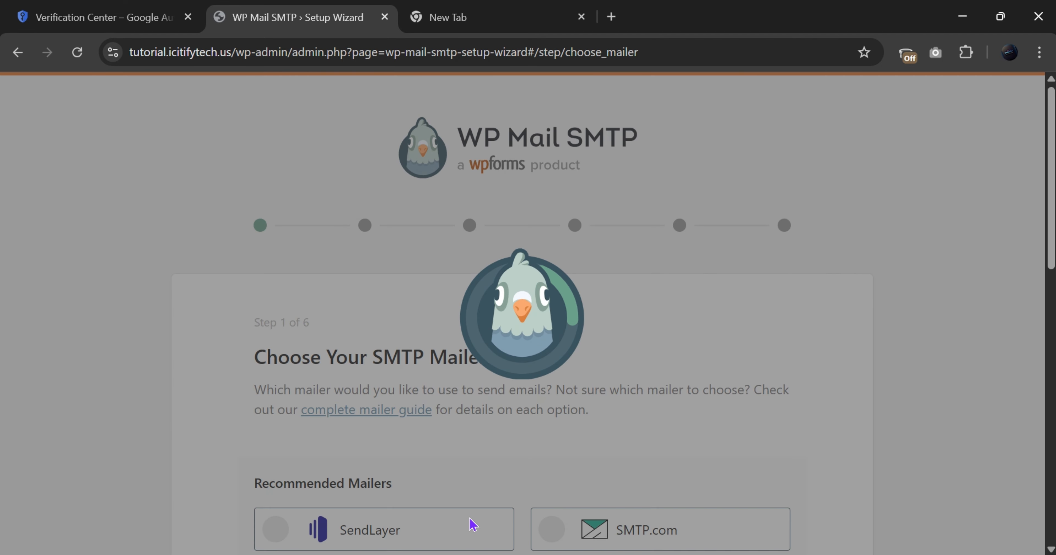
scroll(467, 525, down, 8)
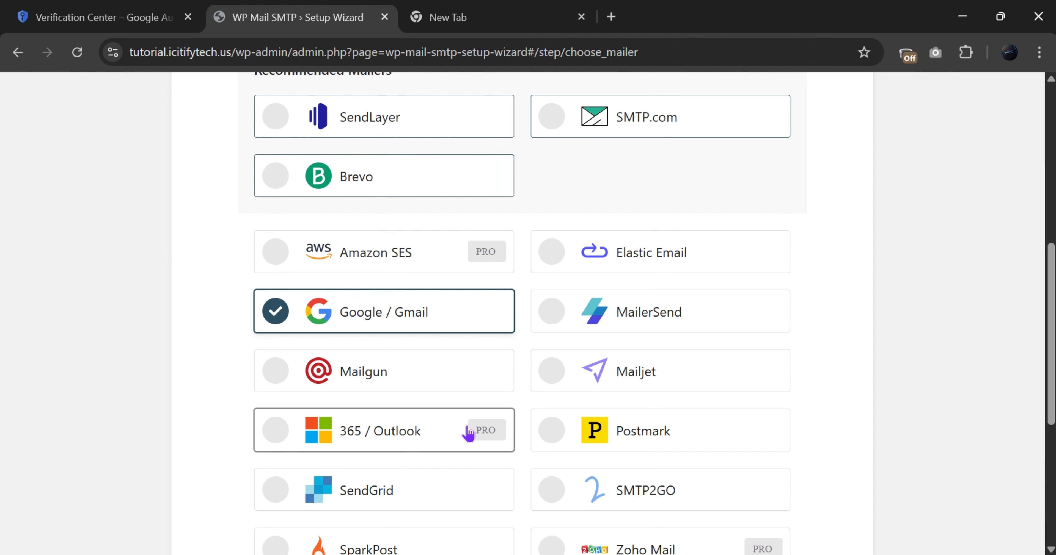
scroll(467, 433, down, 5)
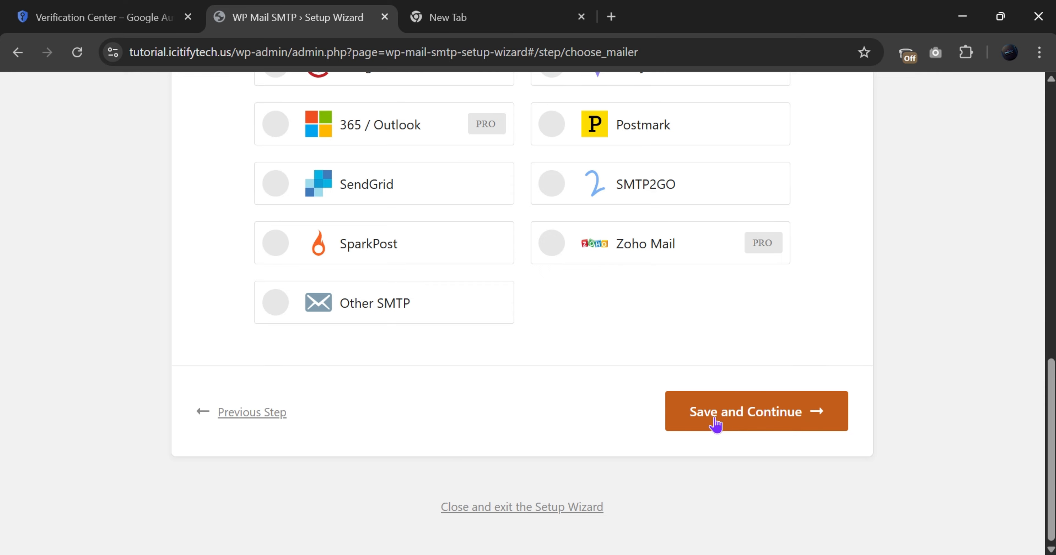
click(717, 427)
click(678, 435)
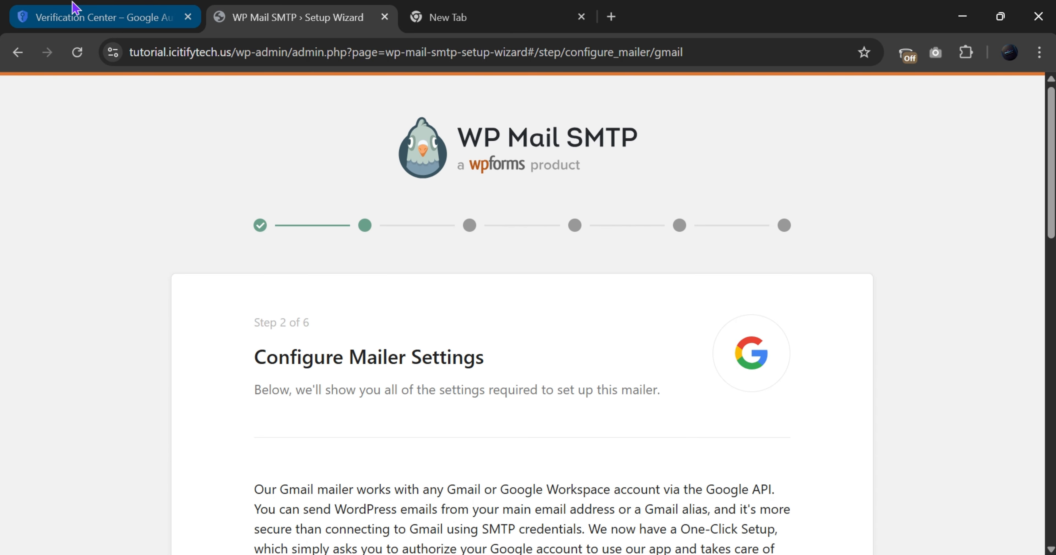
Copy the Wordpress Tutorial OAuth client's Client ID from Cloud Console, then return to the wizard
click(73, 12)
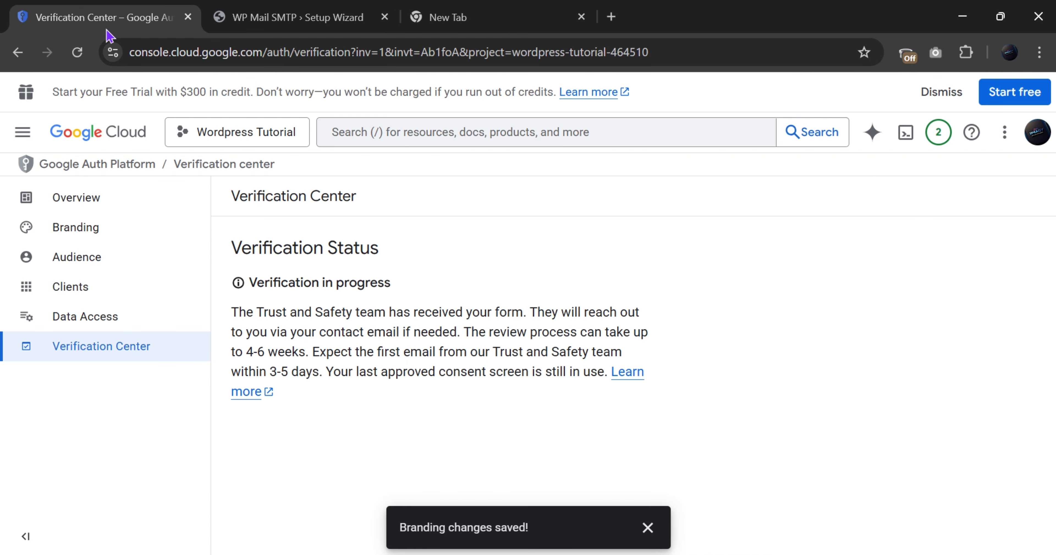
click(85, 269)
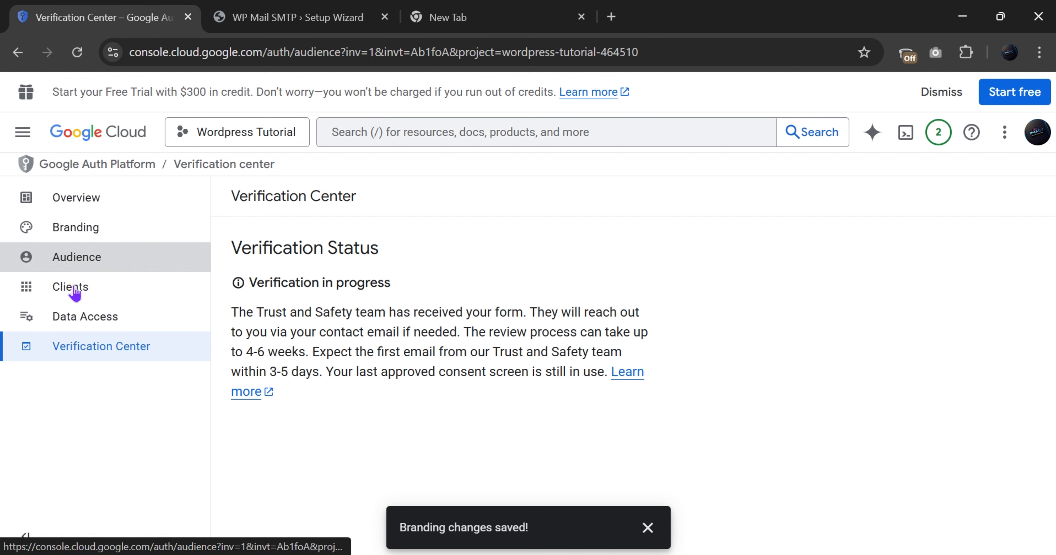
click(75, 291)
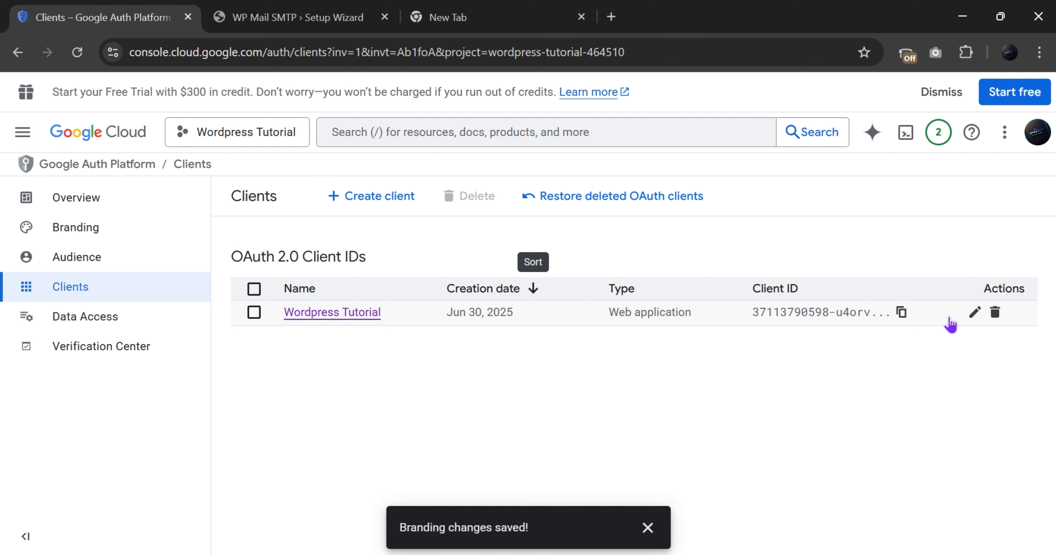
click(975, 314)
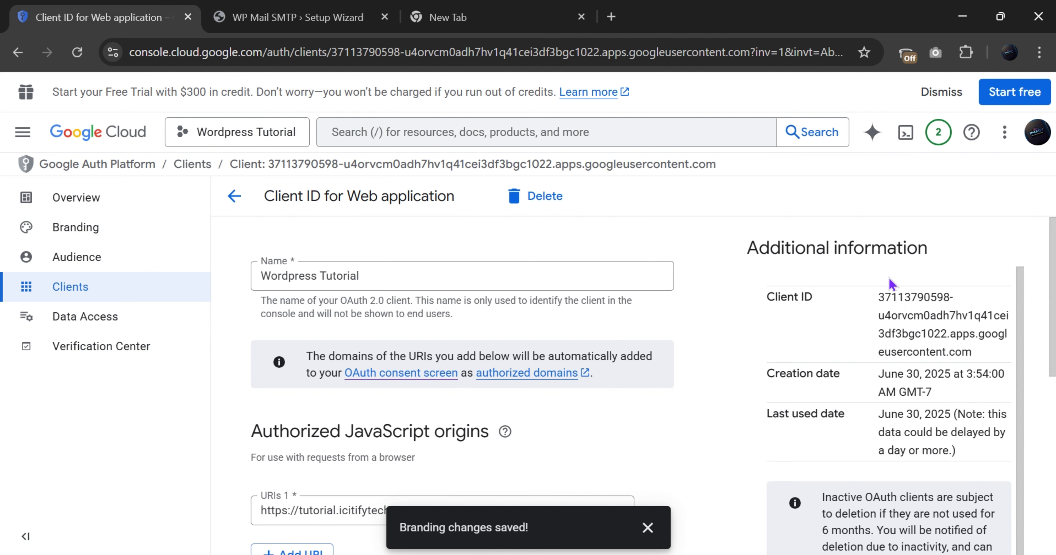
drag(879, 296, 998, 352)
key(ctrl+c)
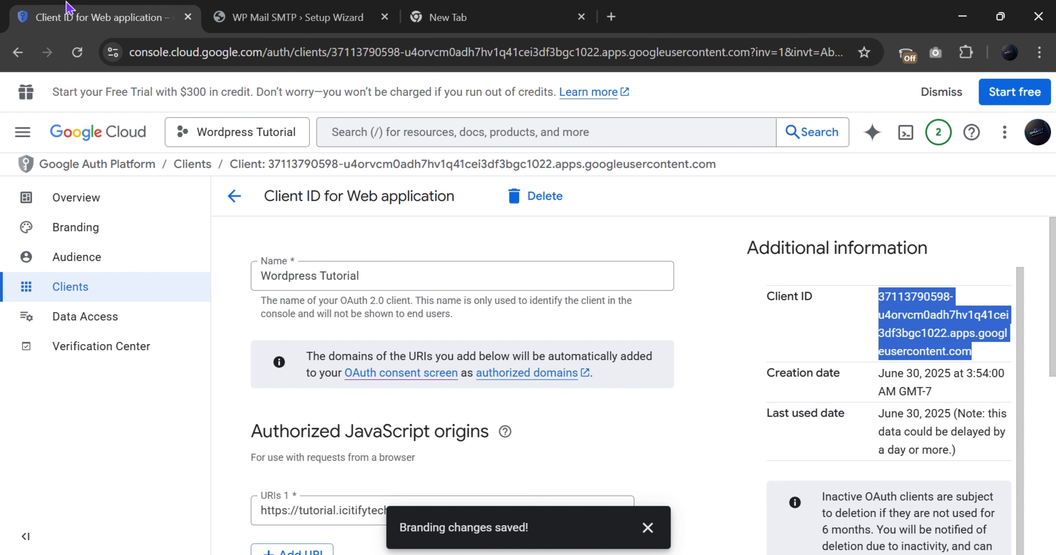
click(205, 13)
scroll(500, 402, down, 10)
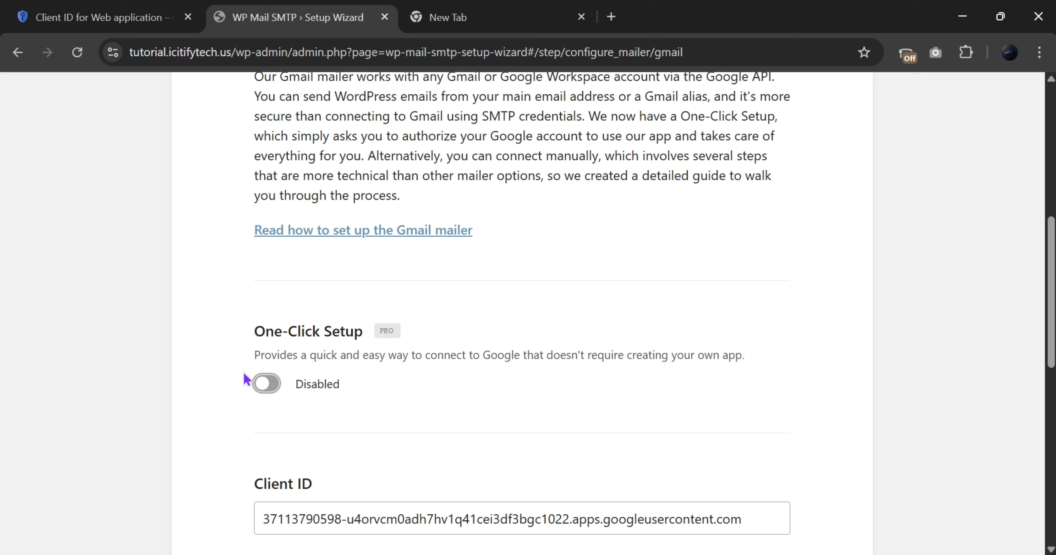
Paste the copied Client ID into the Gmail mailer's Client ID field
scroll(252, 384, down, 8)
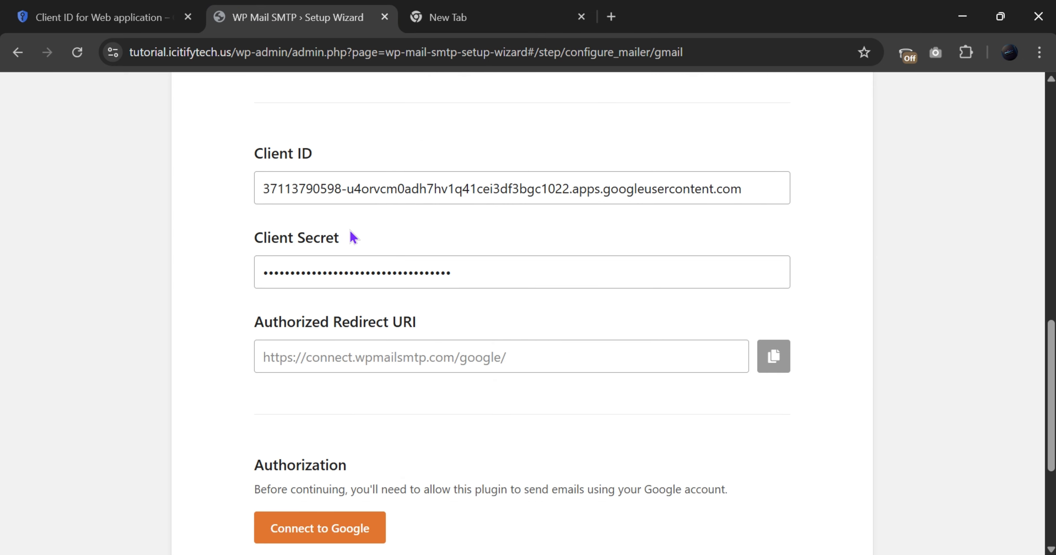
click(605, 182)
key(ctrl+a)
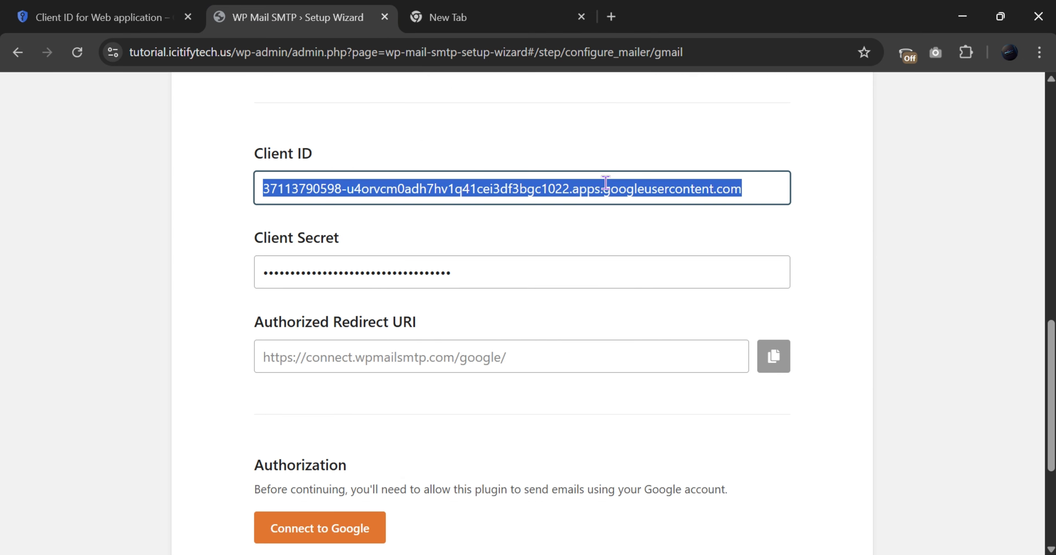
key(ctrl+v)
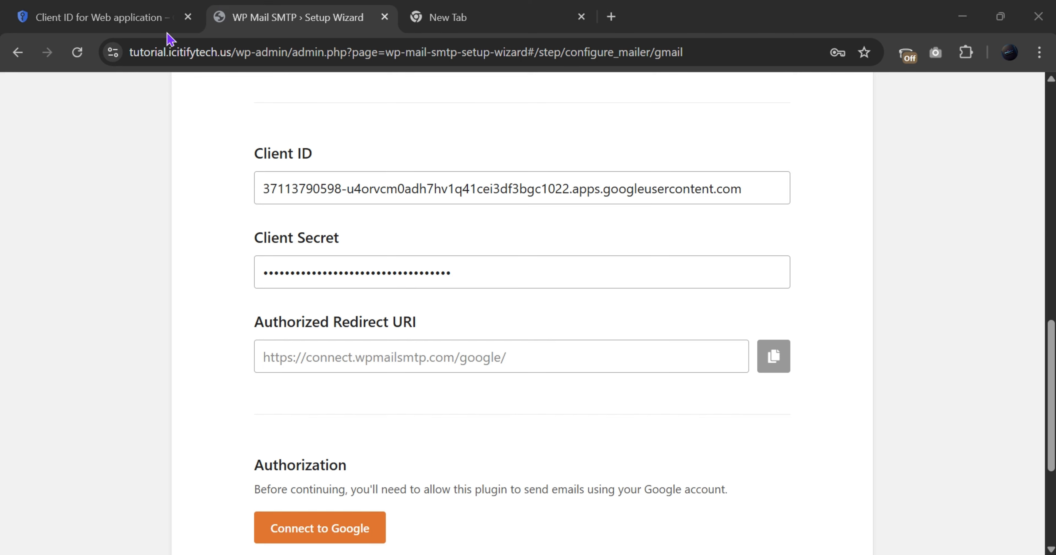
key(ctrl+s)
click(509, 13)
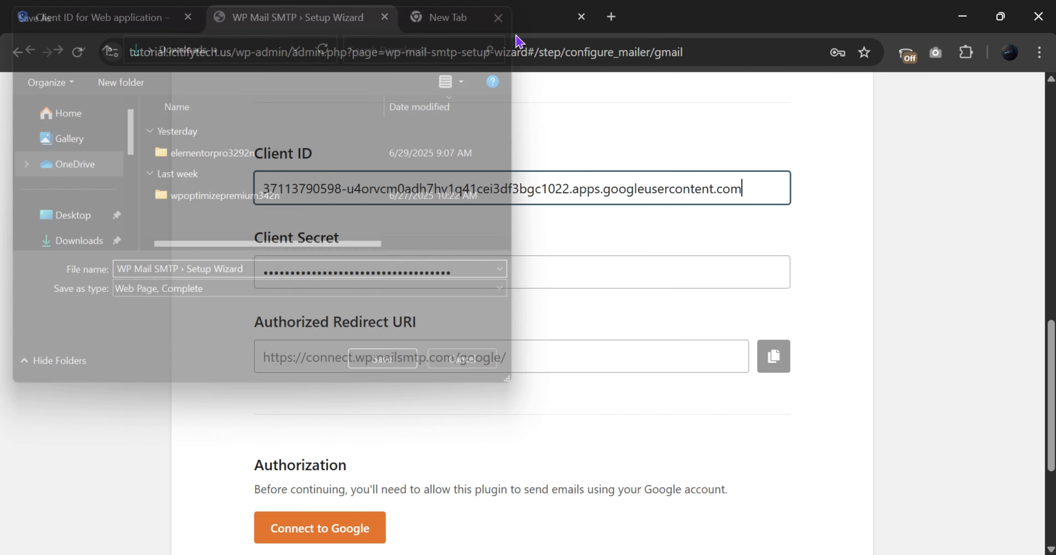
Copy the client secret from Cloud Console and paste it into Client Secret
click(152, 19)
scroll(938, 381, down, 8)
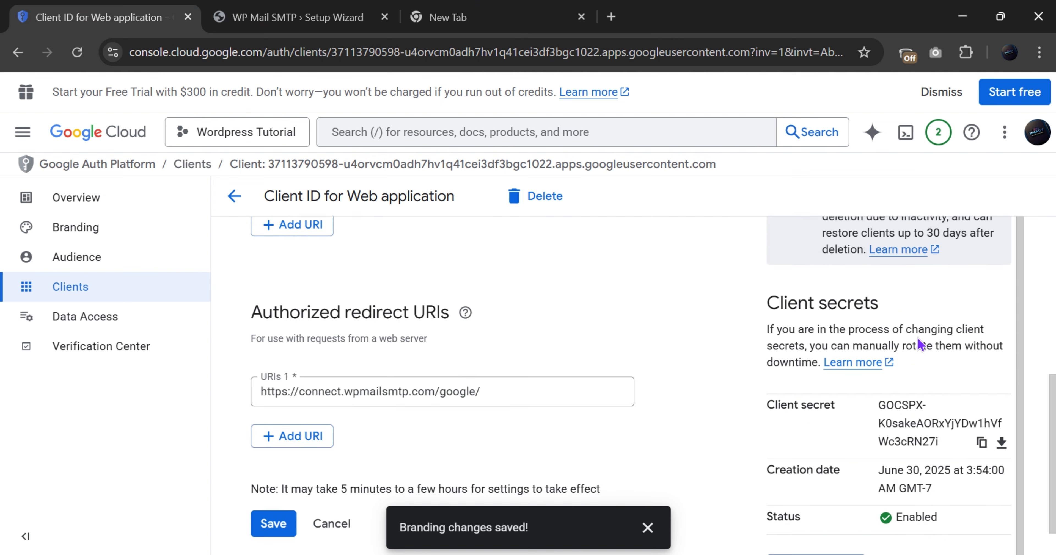
click(983, 441)
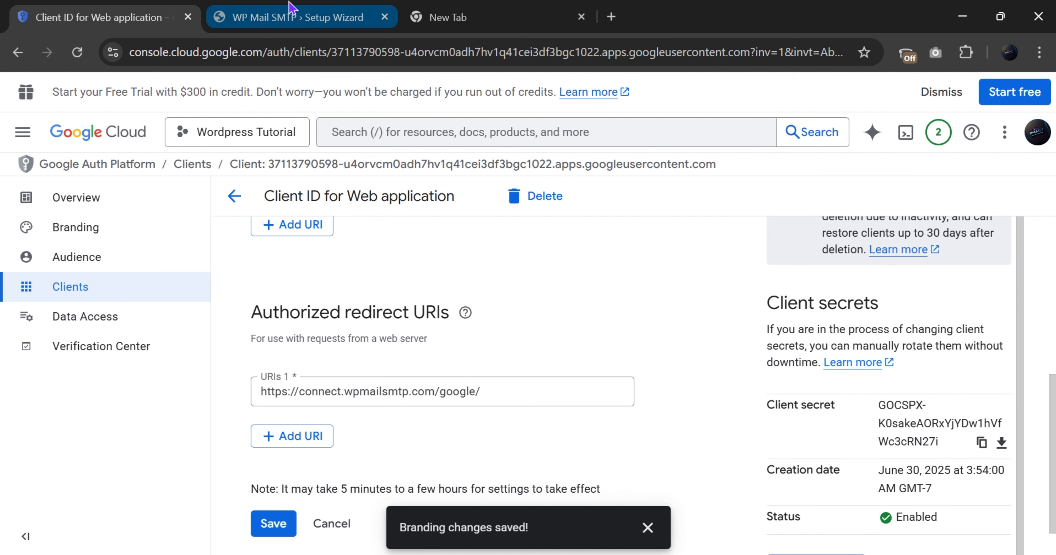
click(293, 16)
click(349, 273)
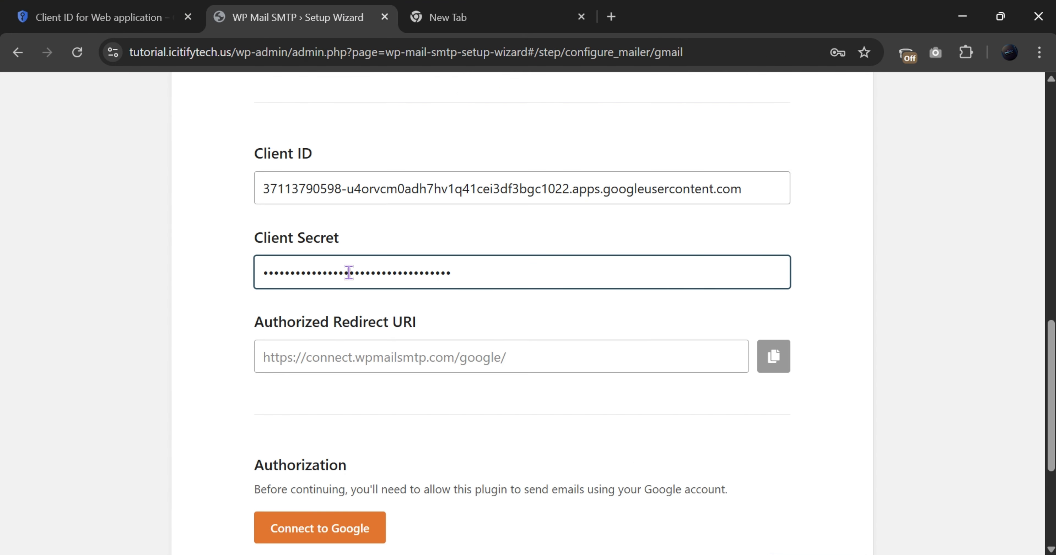
key(ctrl+a)
key(ctrl+v)
Authorize with the Google account, proceed past the unverified-app warning, and grant wpmailsmtp.com access
click(280, 534)
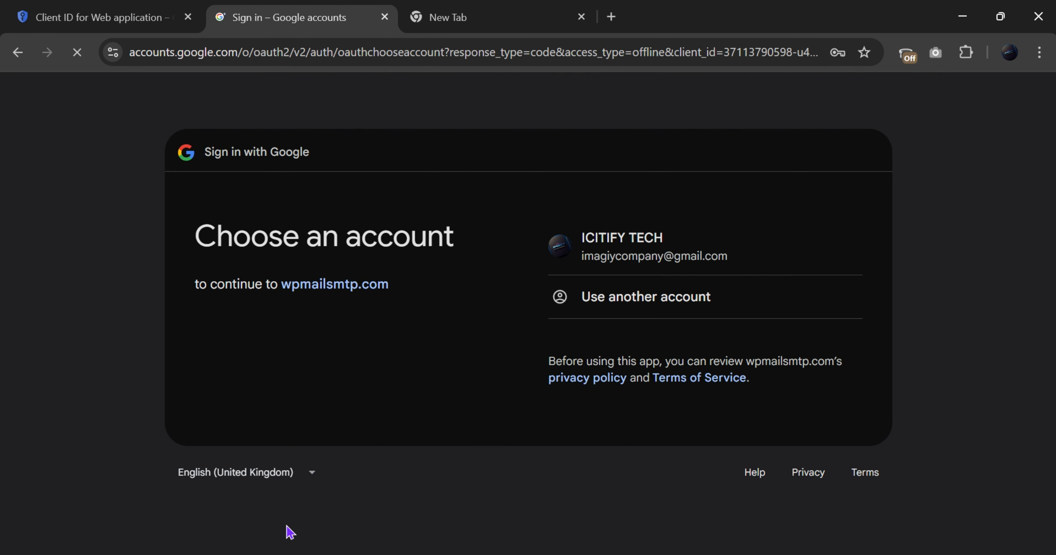
click(676, 252)
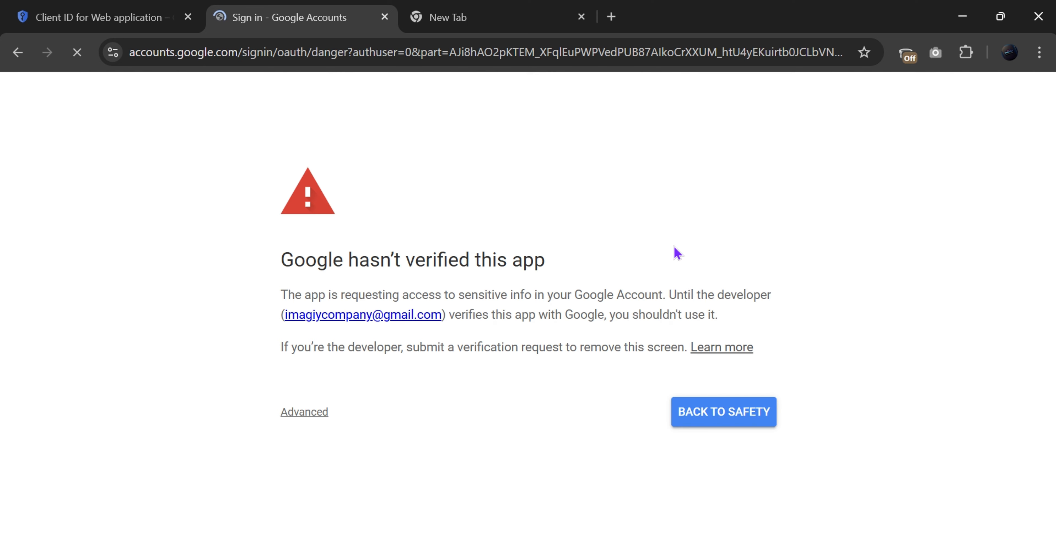
click(293, 414)
scroll(369, 430, down, 1)
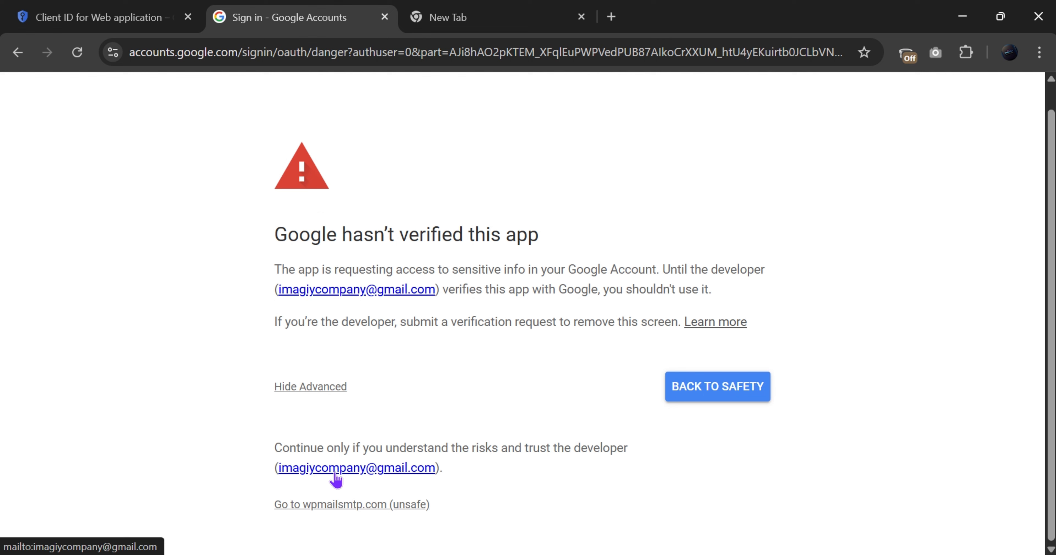
click(322, 506)
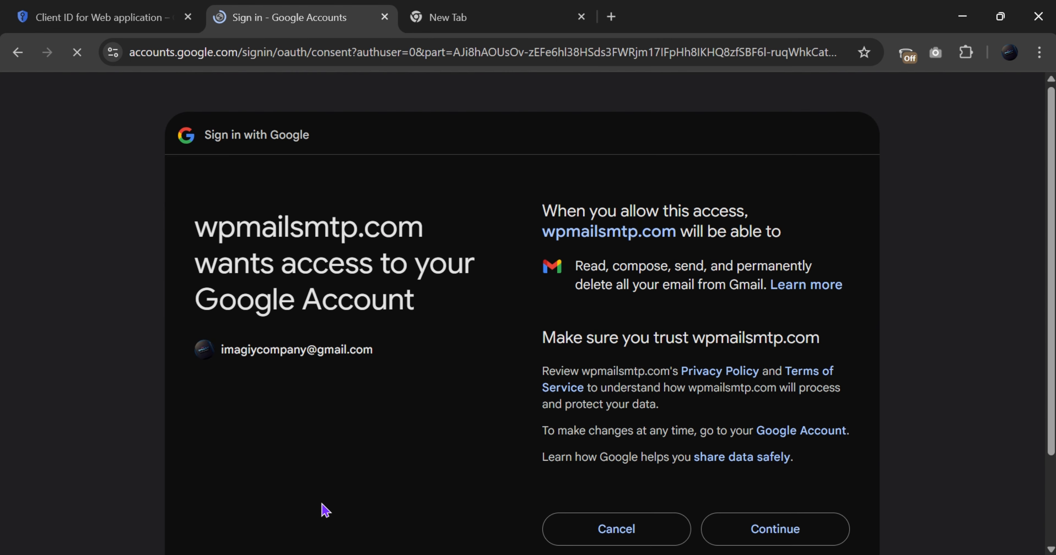
click(715, 531)
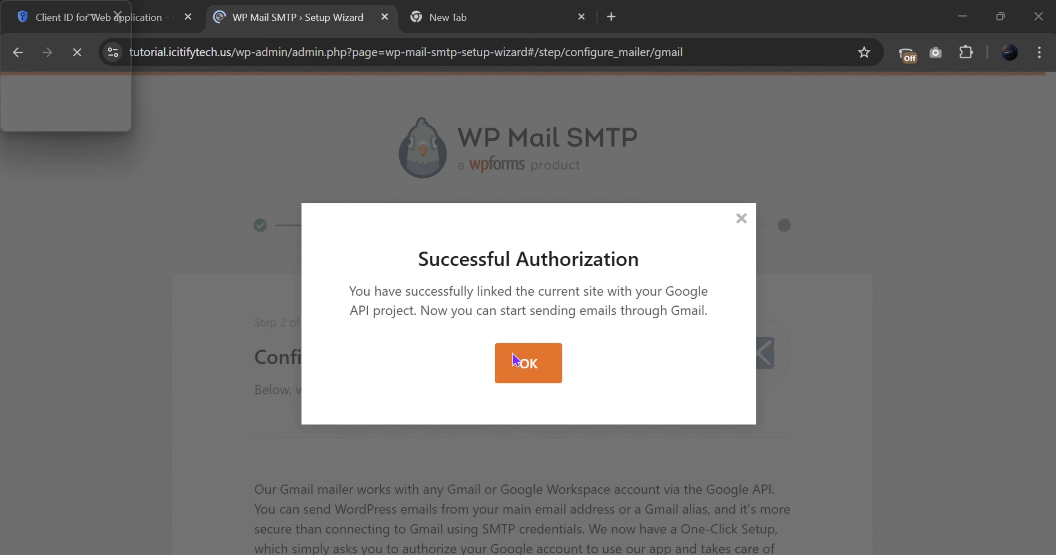
Dismiss the Successful Authorization confirmation popup
drag(418, 259, 696, 261)
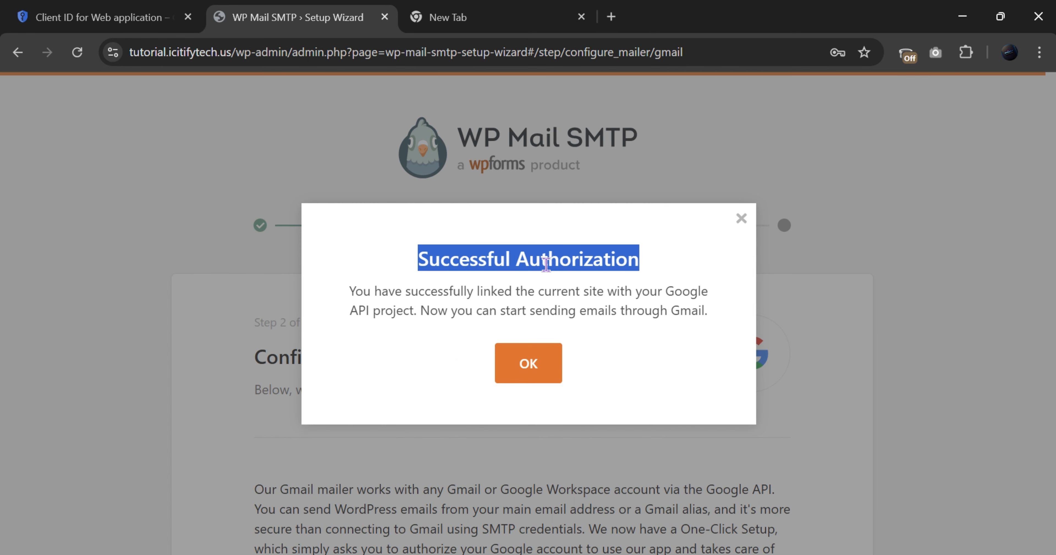
click(547, 378)
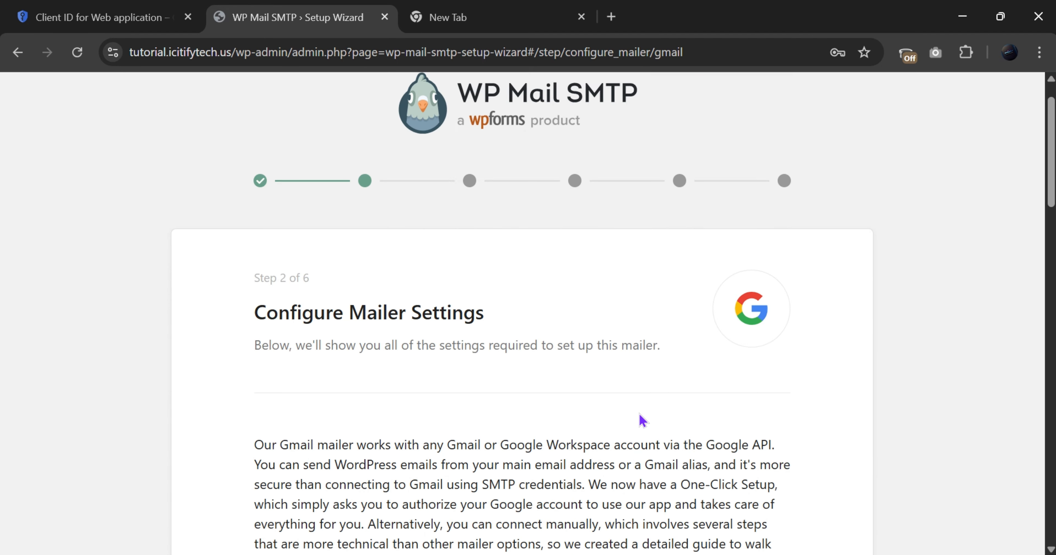
scroll(639, 419, down, 10)
scroll(638, 421, down, 8)
scroll(575, 431, up, 3)
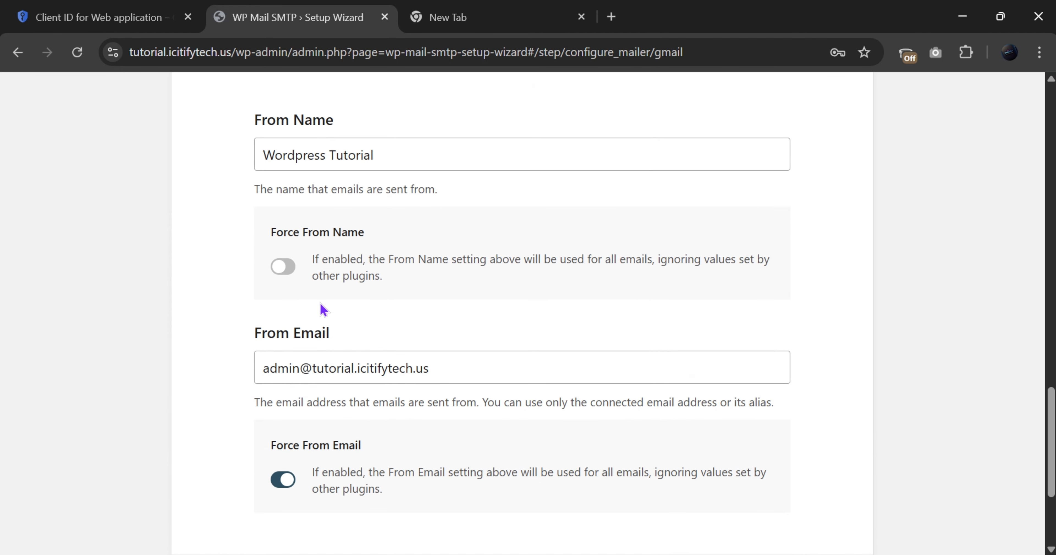
Turn on Force From Name and save the Gmail mailer settings
click(281, 270)
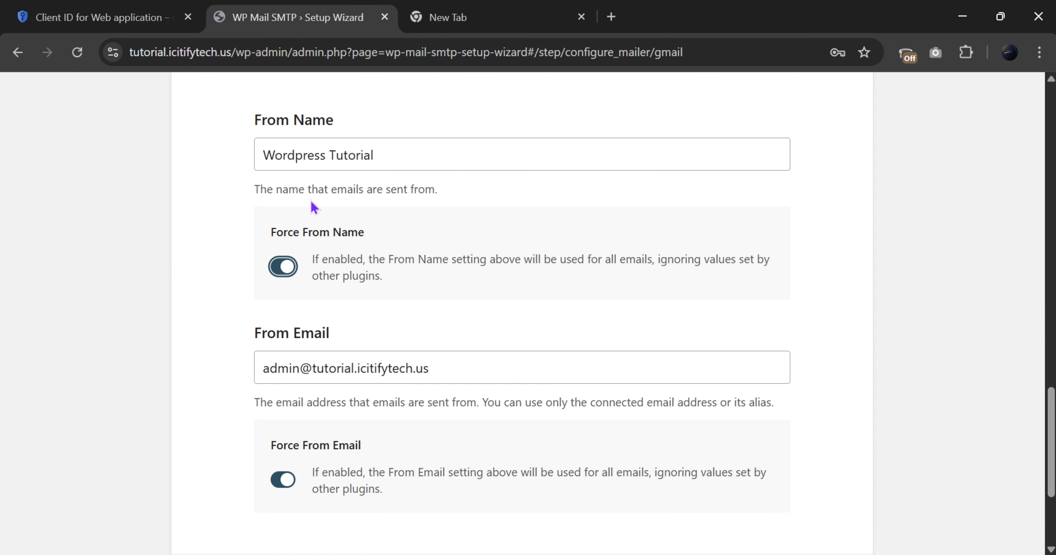
click(396, 158)
drag(397, 158, 246, 165)
click(245, 188)
scroll(406, 344, down, 5)
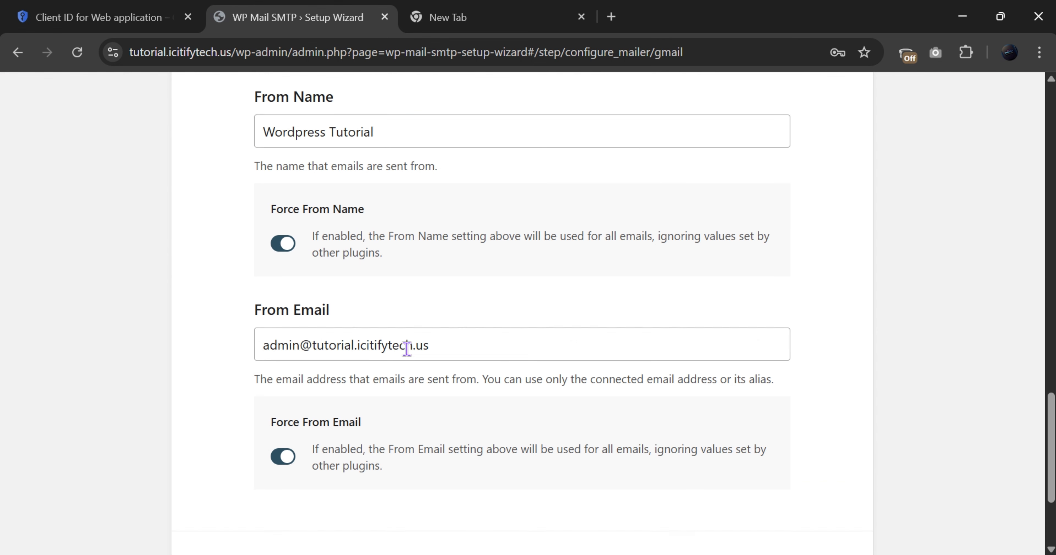
click(678, 421)
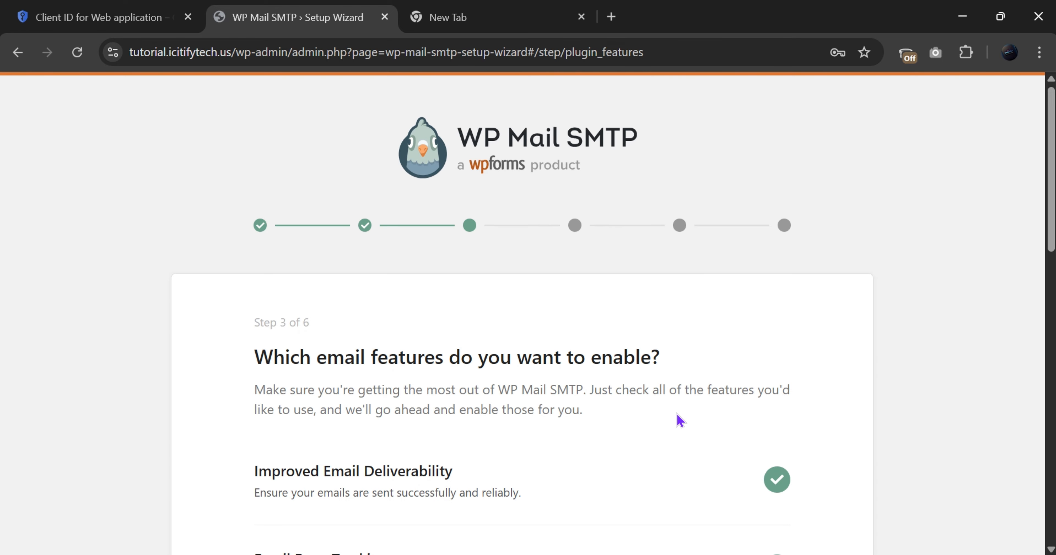
scroll(559, 447, down, 20)
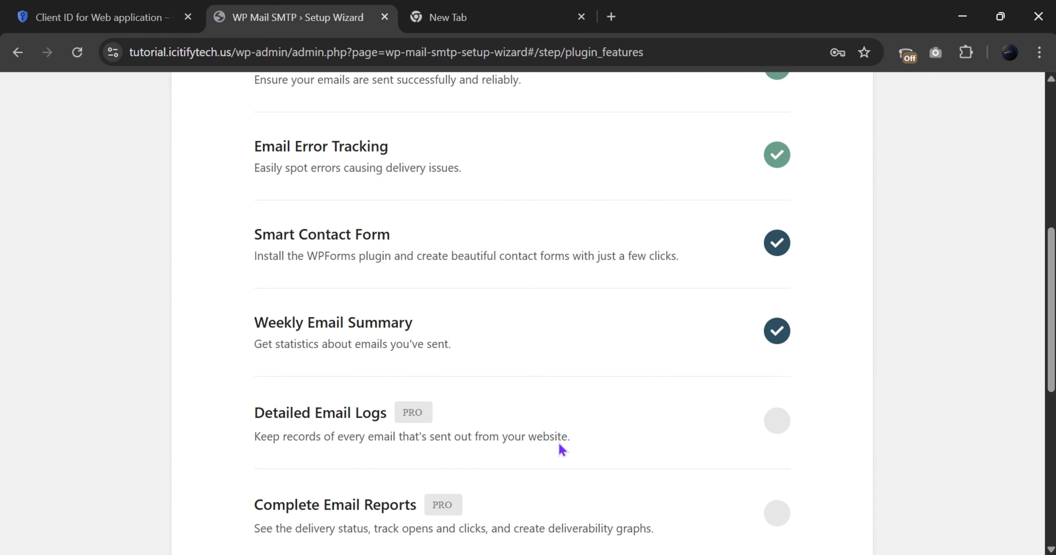
scroll(570, 447, up, 10)
scroll(455, 386, down, 6)
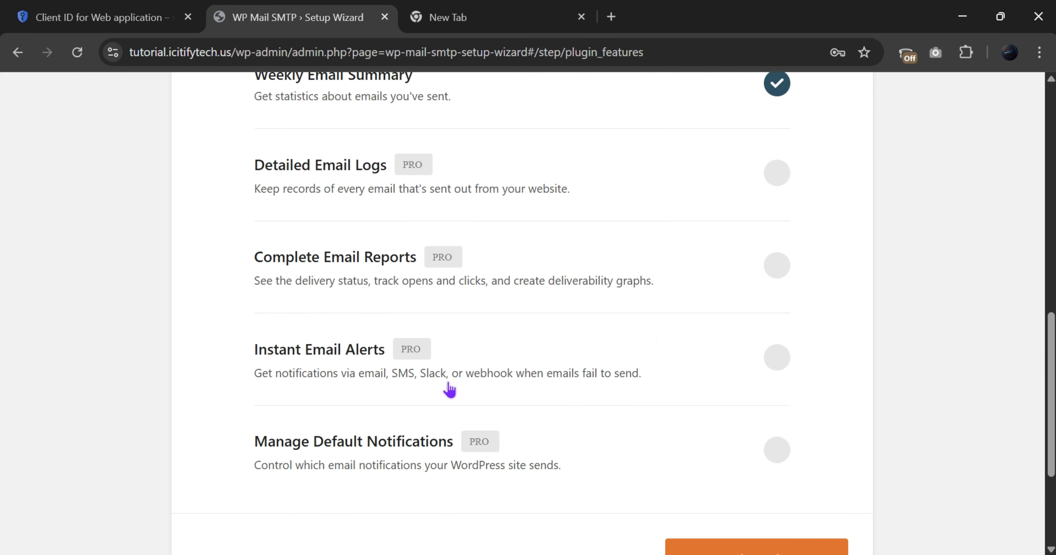
scroll(443, 390, up, 6)
scroll(369, 414, down, 8)
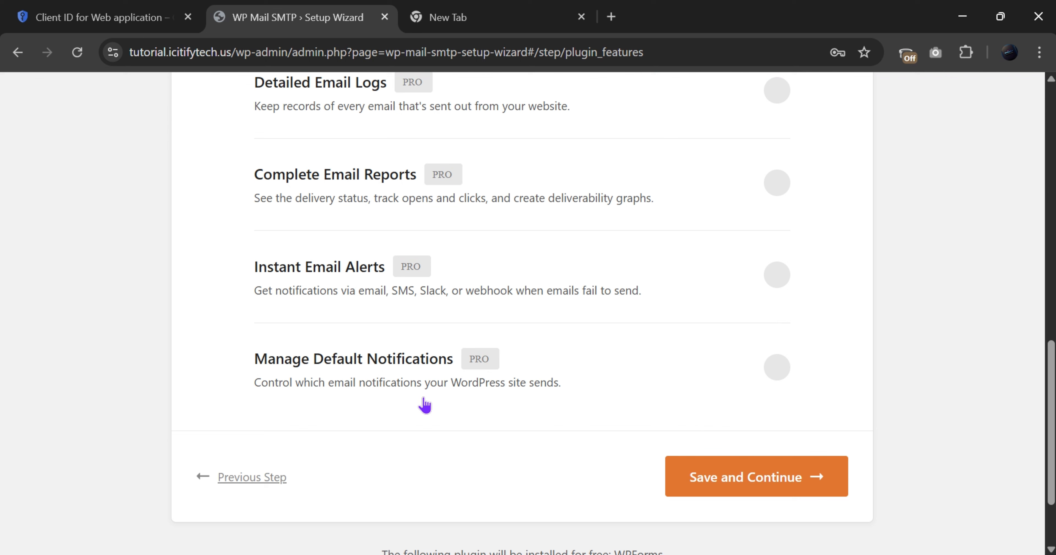
Continue past the email features and help-improve steps, and skip the license key step
click(677, 496)
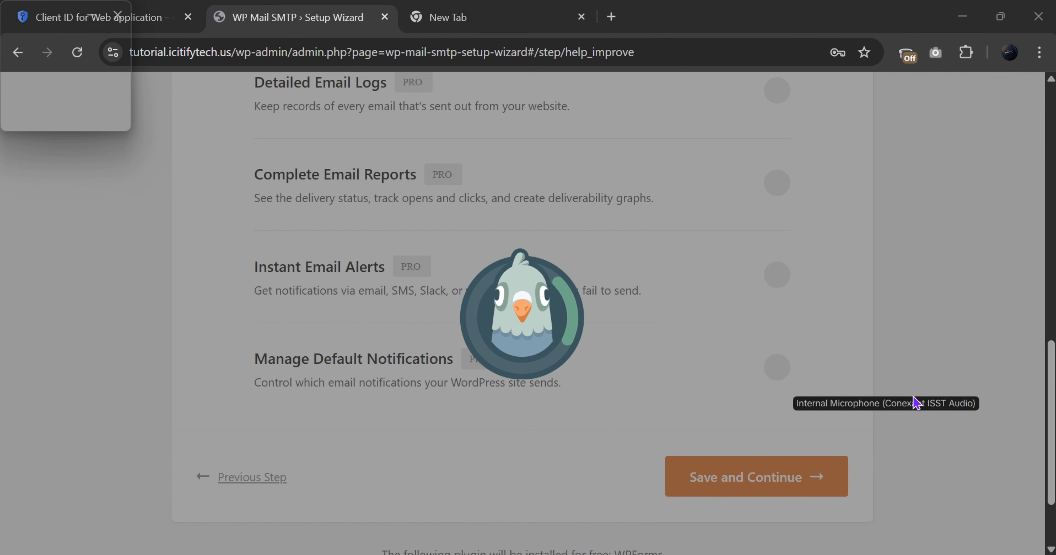
scroll(618, 488, down, 5)
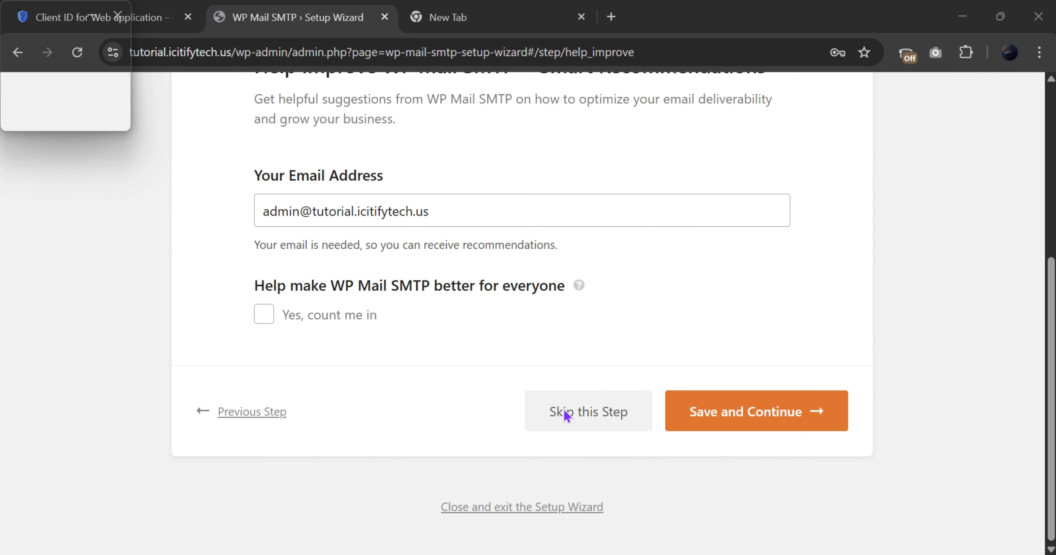
click(719, 414)
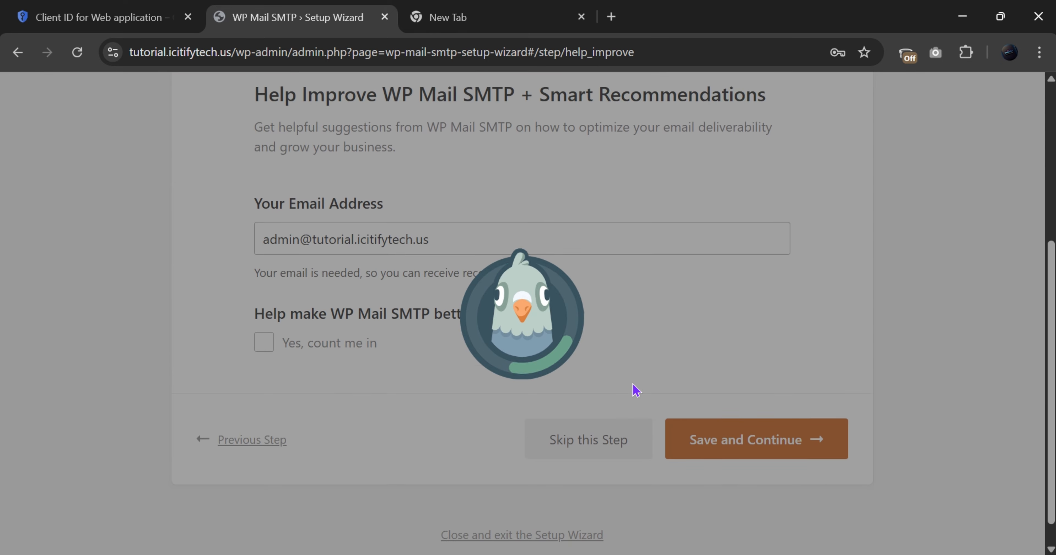
scroll(632, 384, down, 4)
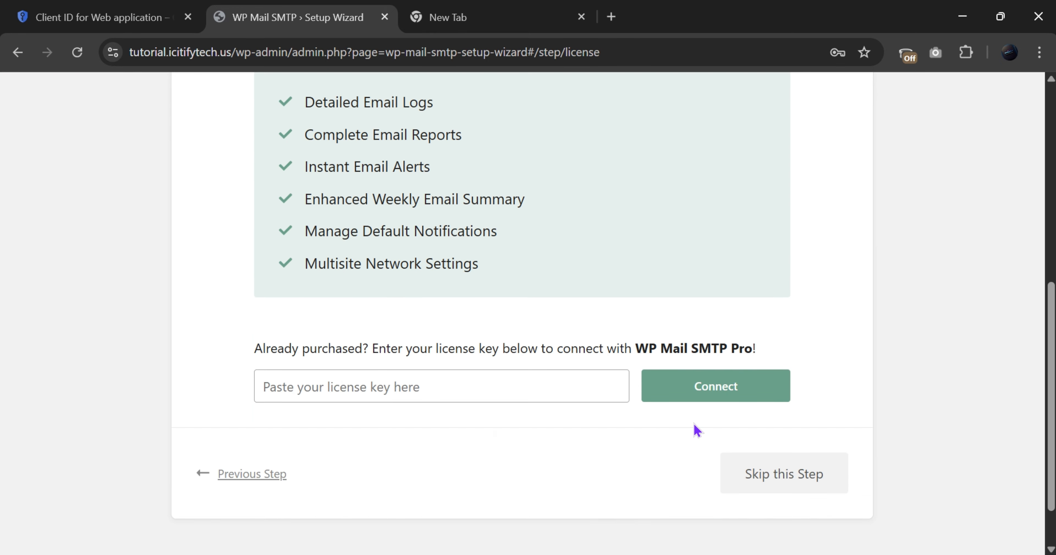
scroll(697, 438, down, 2)
click(735, 428)
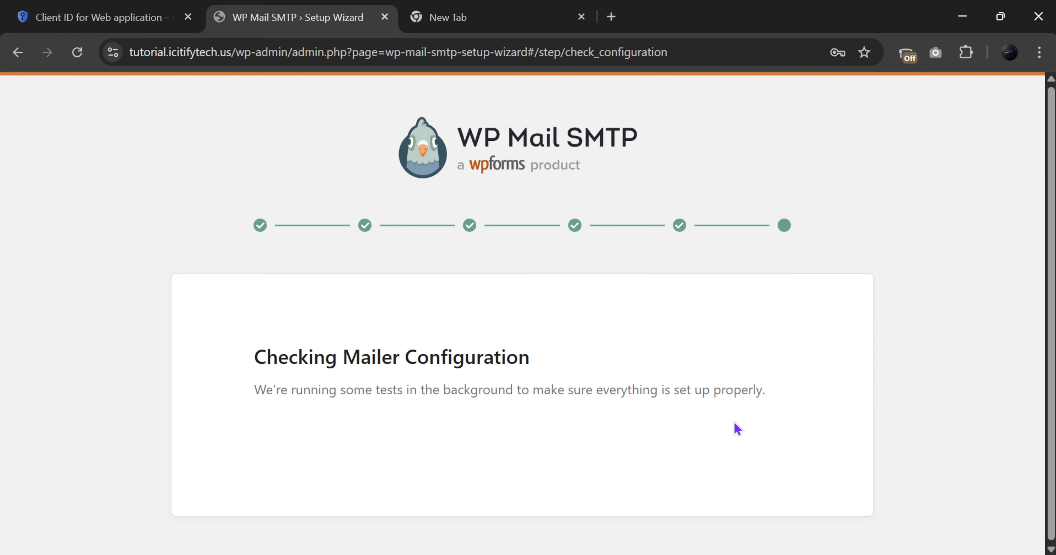
scroll(583, 463, down, 5)
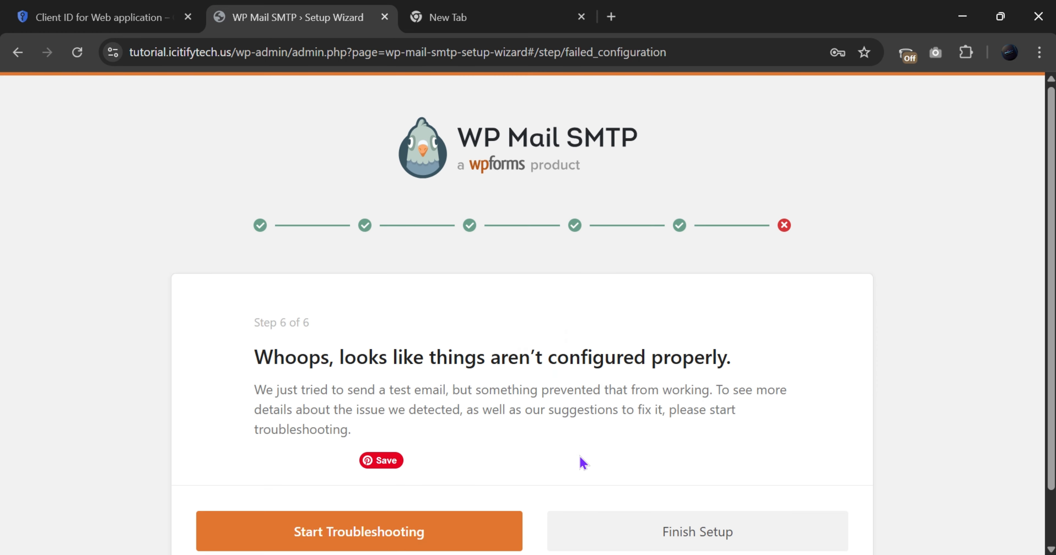
scroll(480, 499, down, 5)
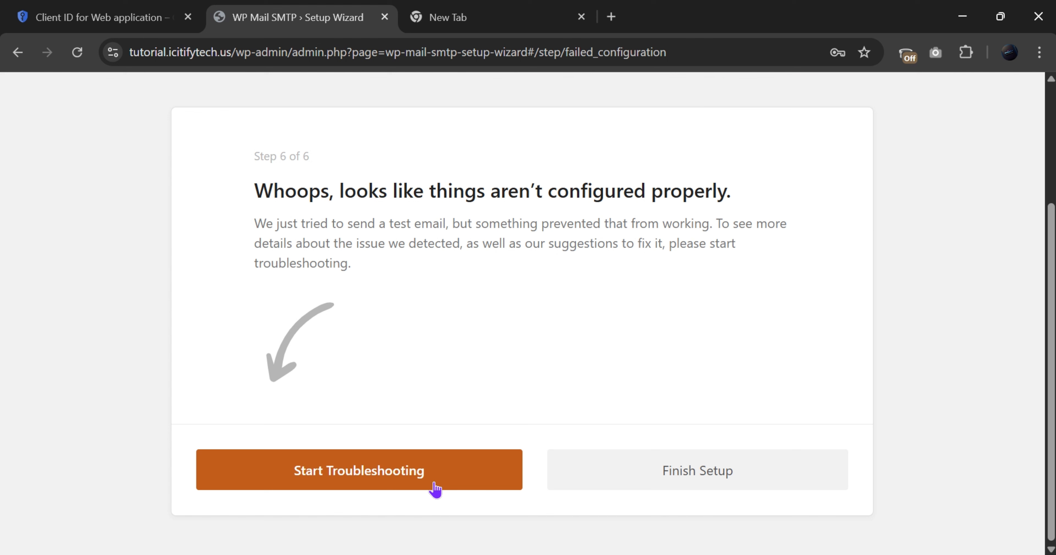
Finish Setup, then view the Google app's Audience page in Cloud Console
click(618, 490)
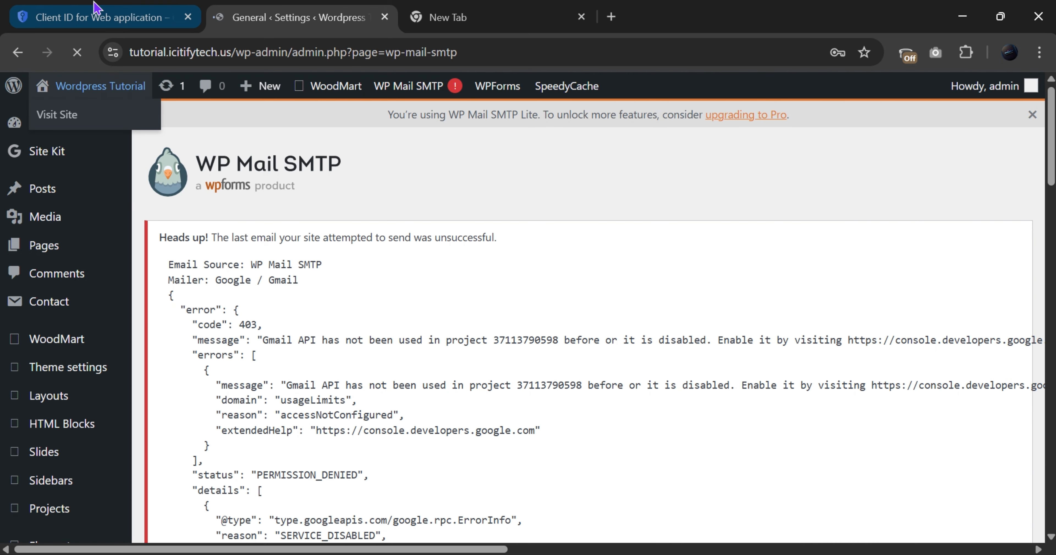
click(105, 13)
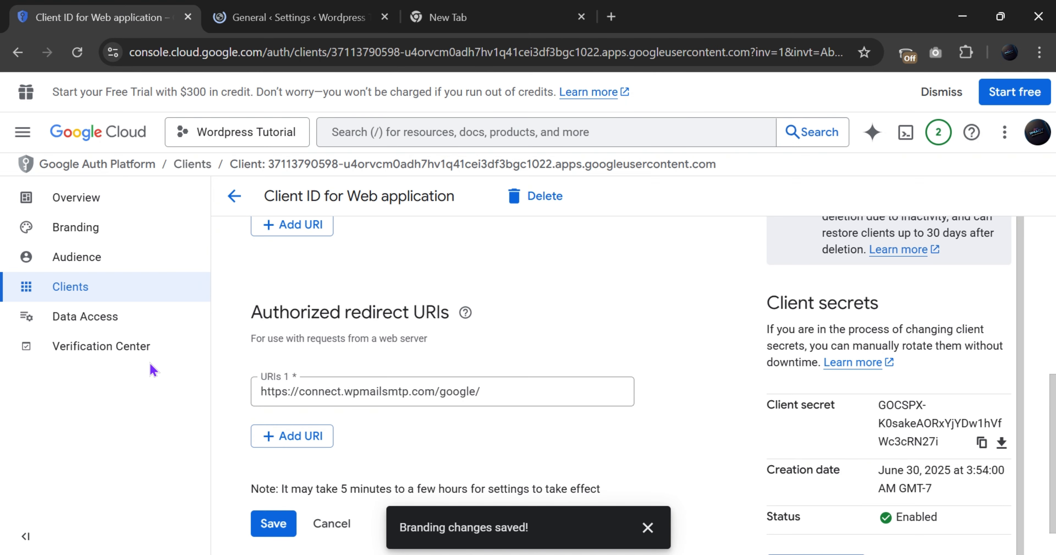
click(59, 258)
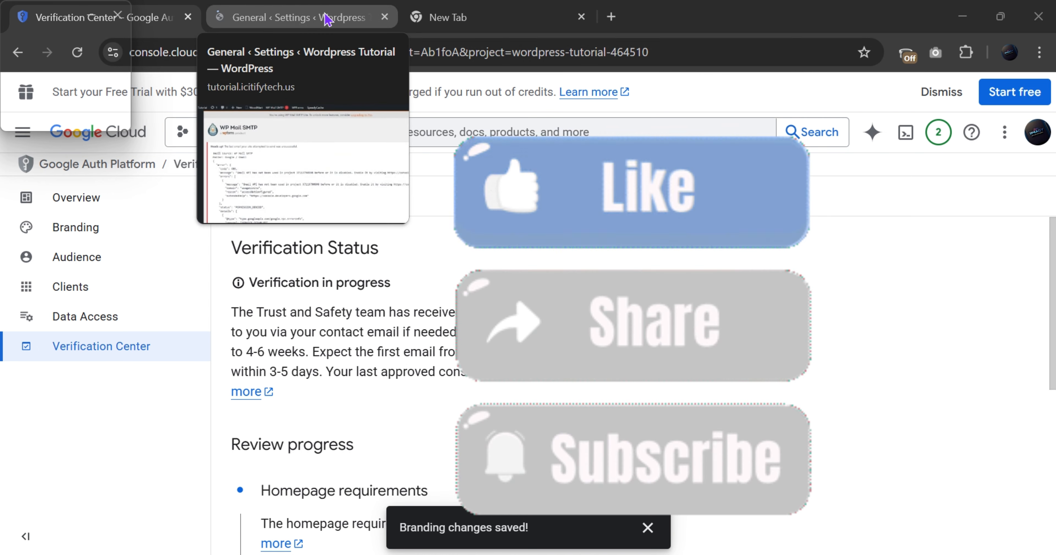
Return to the WP Mail SMTP settings page showing the Gmail API disabled warning
click(302, 20)
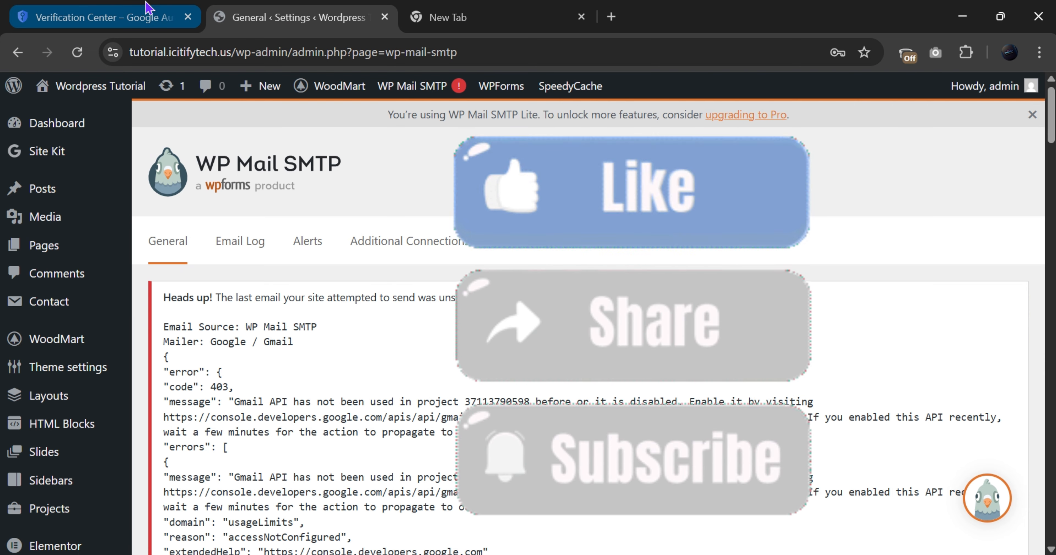
click(151, 15)
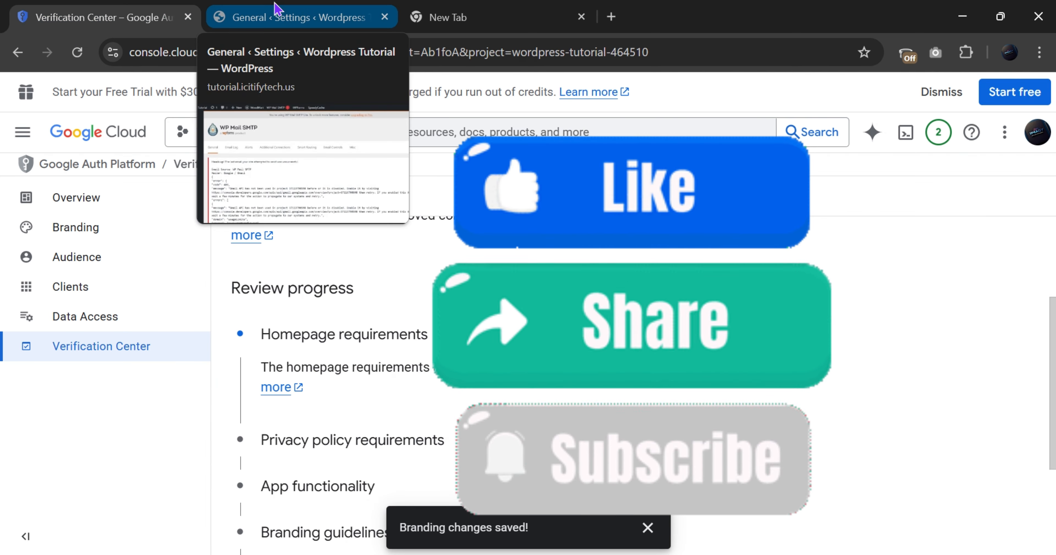
click(274, 19)
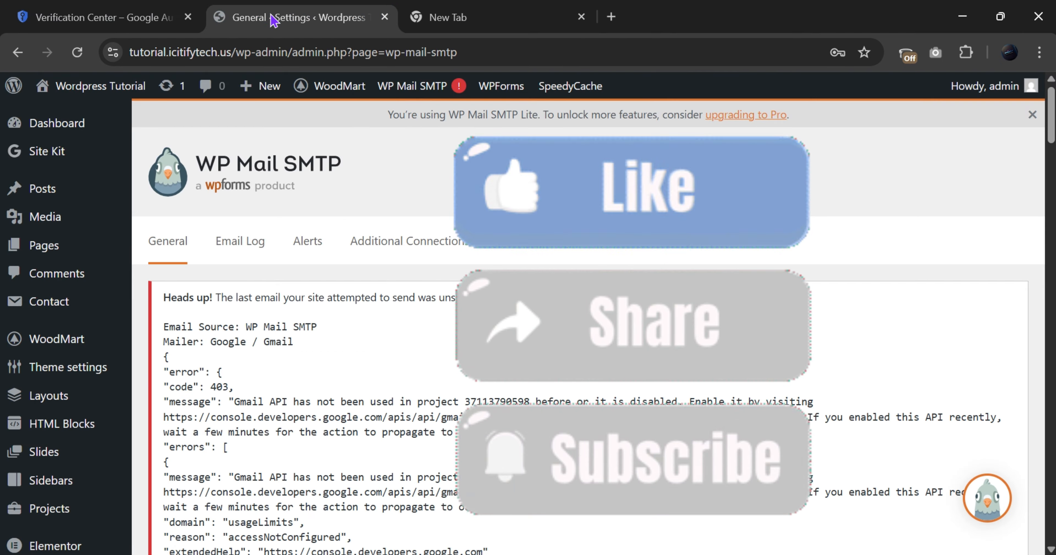
click(176, 9)
click(262, 18)
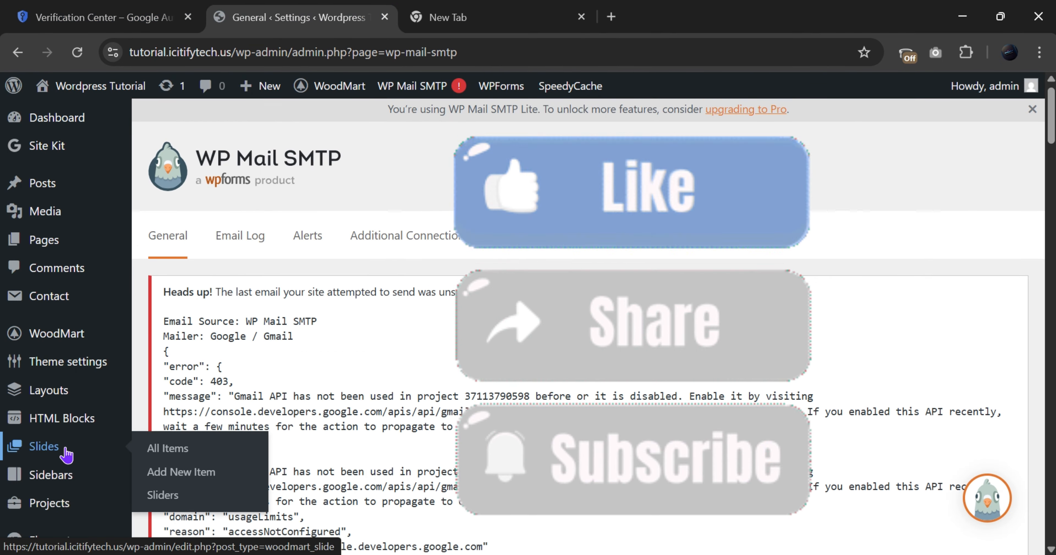
scroll(62, 479, down, 8)
scroll(64, 479, up, 4)
mouse_move(66, 453)
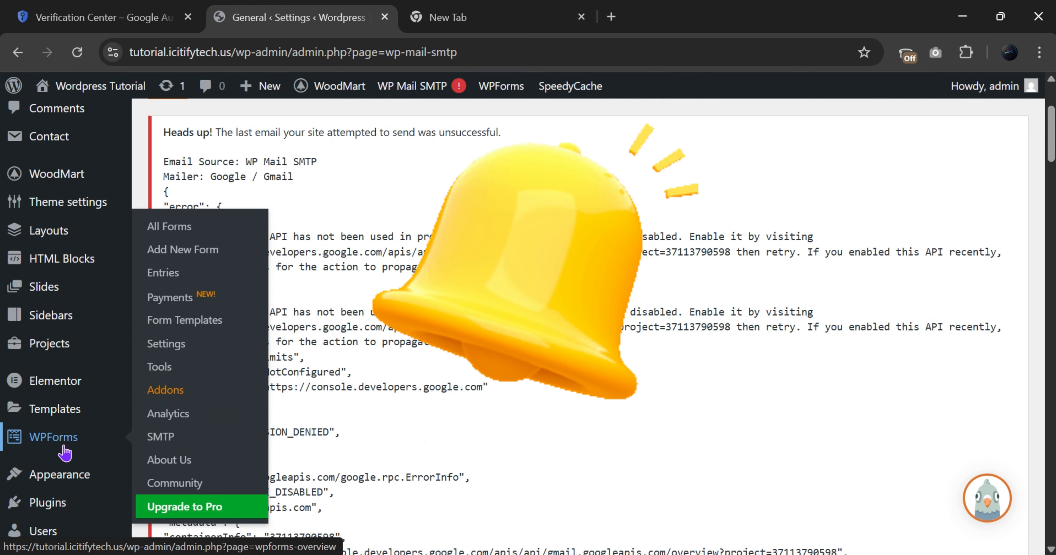